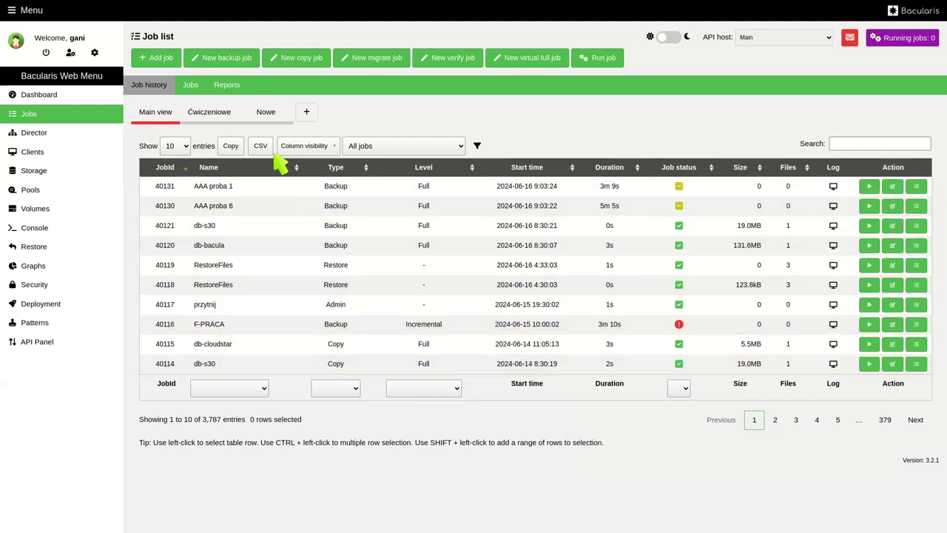
- Look through the job history in the Ćwiczeniowe view, then return to the Main view
left_click(208, 112)
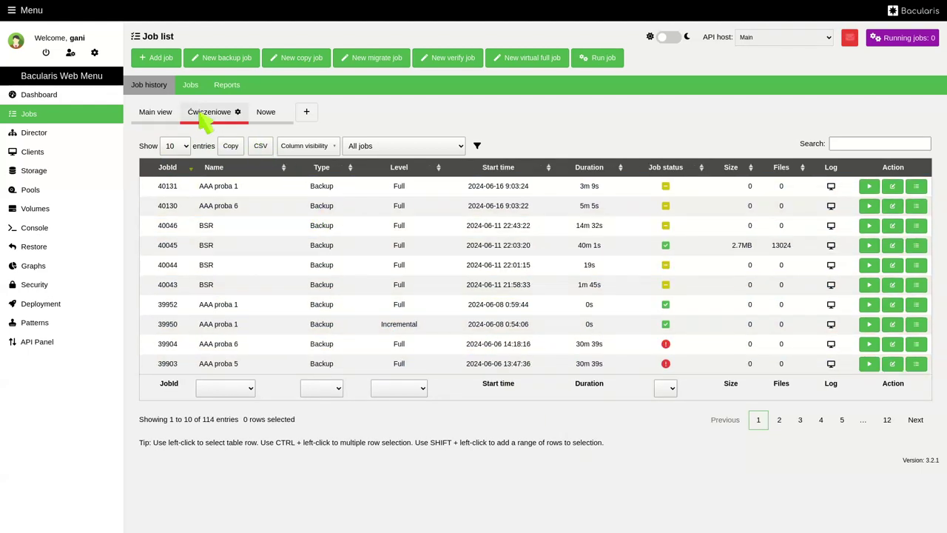
left_click(265, 113)
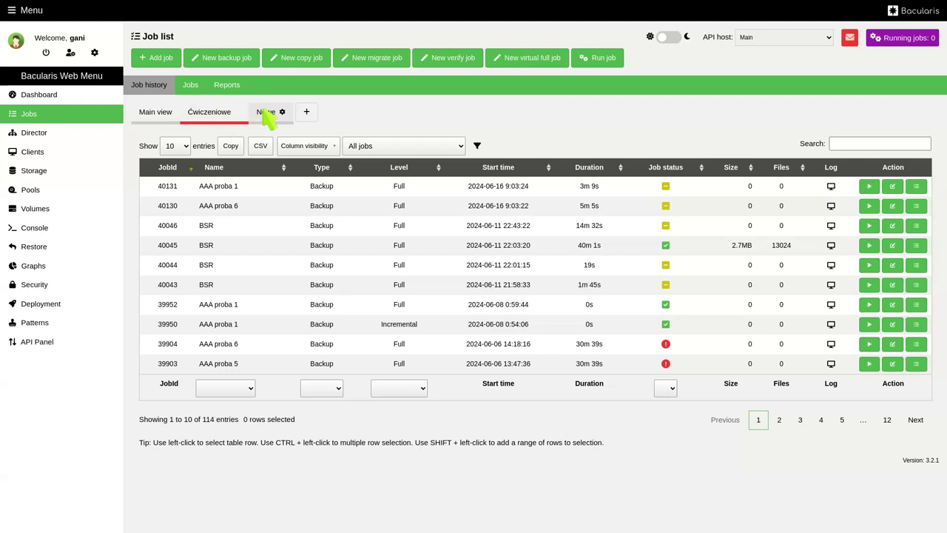
left_click(222, 118)
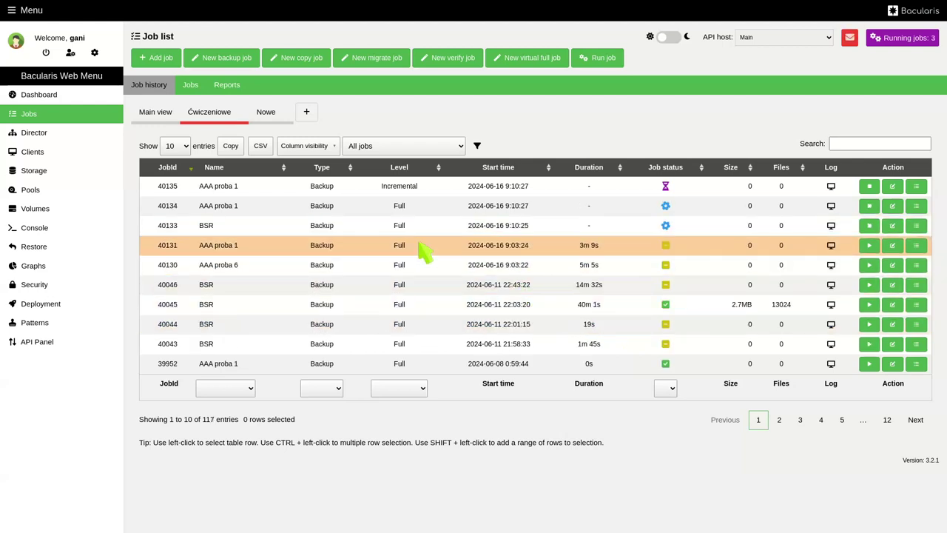
left_click(157, 115)
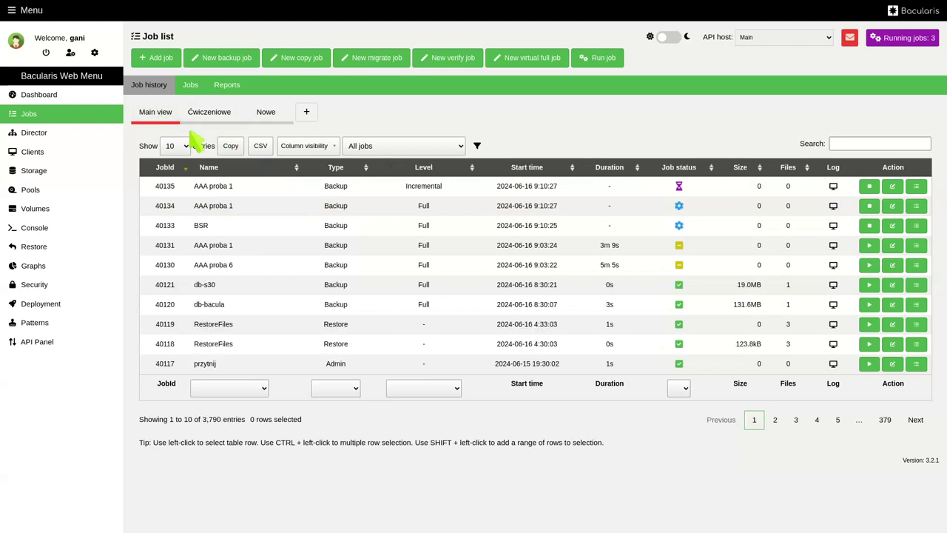
- Filter the job history by running jobs and by jobs finished with errors, then show all jobs again
left_click(401, 147)
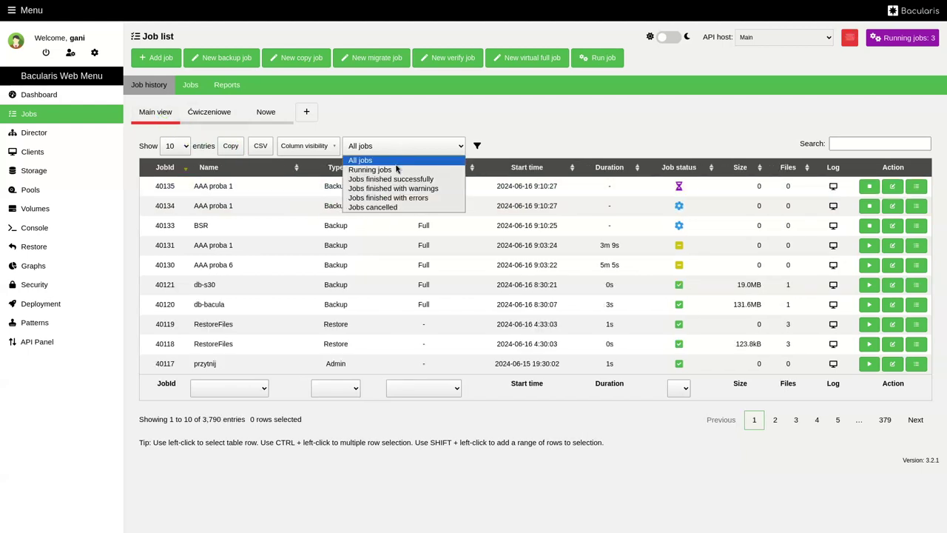
left_click(400, 168)
left_click(412, 156)
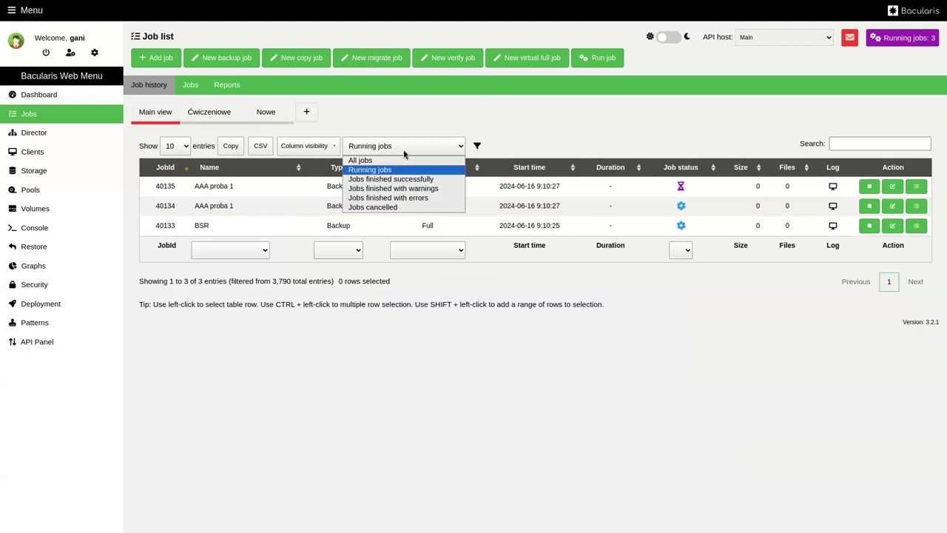
left_click(403, 210)
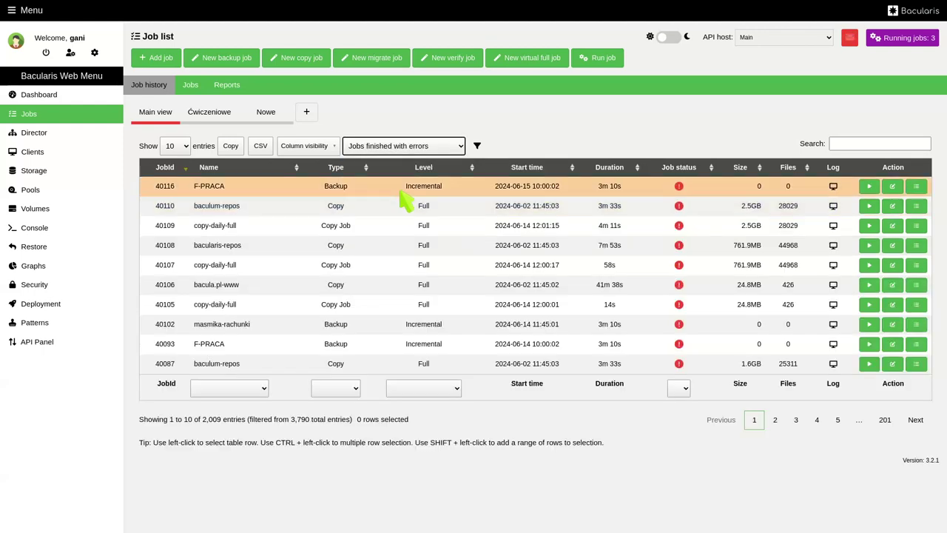
left_click(411, 151)
left_click(403, 161)
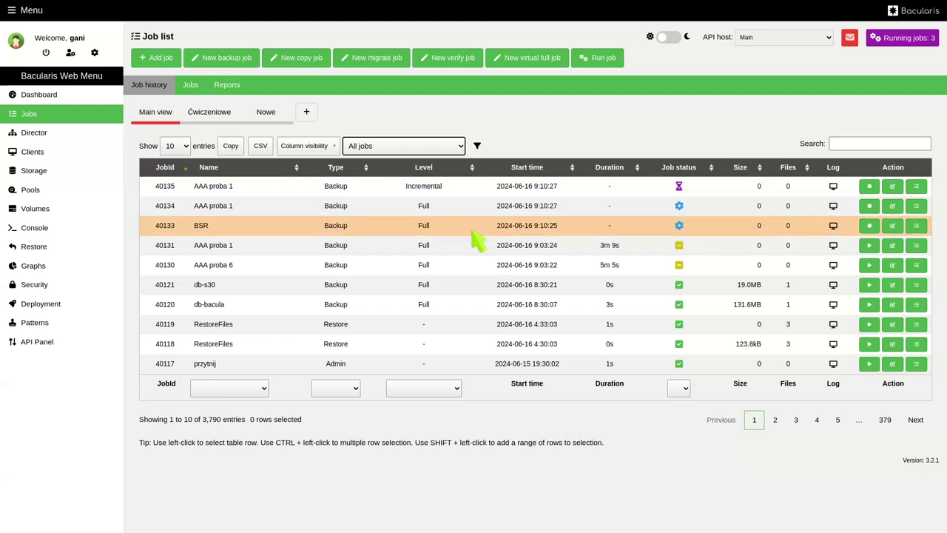
- Read the log of running BSR job 40133, then review its job configuration sections, including Restore and Pruning, without saving
left_click(834, 226)
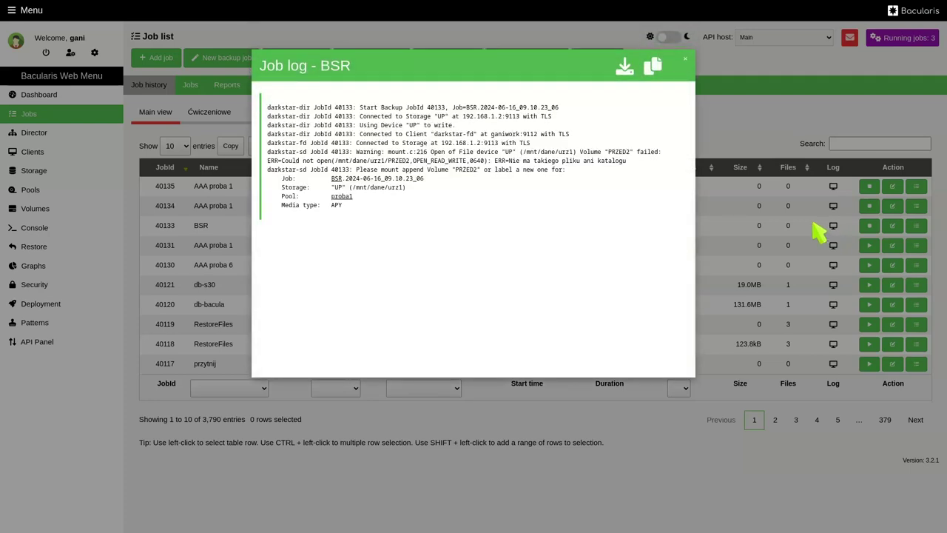
left_click(684, 61)
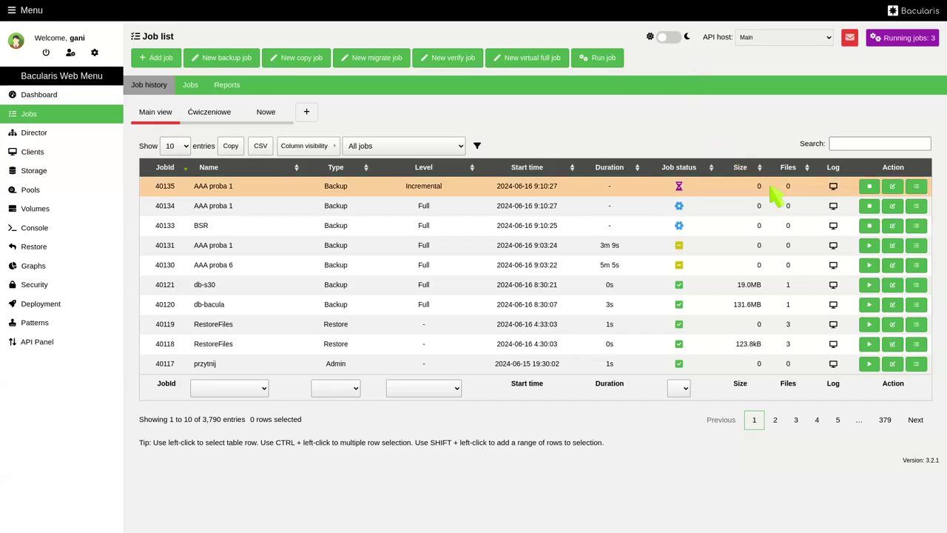
left_click(892, 226)
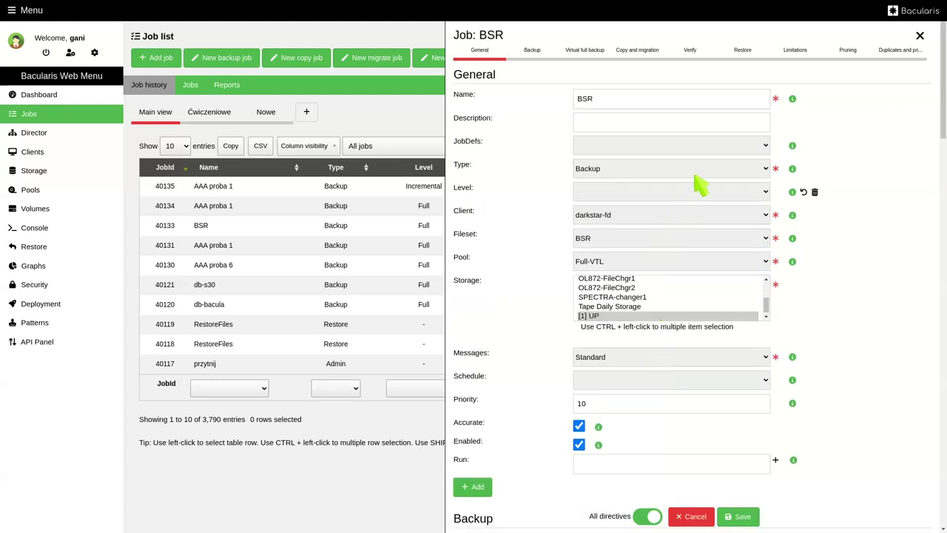
left_click(736, 51)
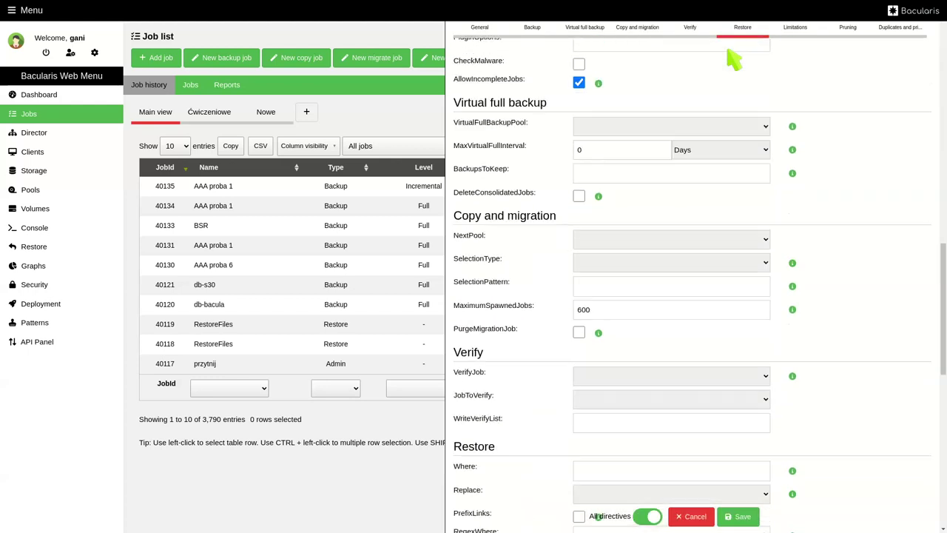
left_click(847, 31)
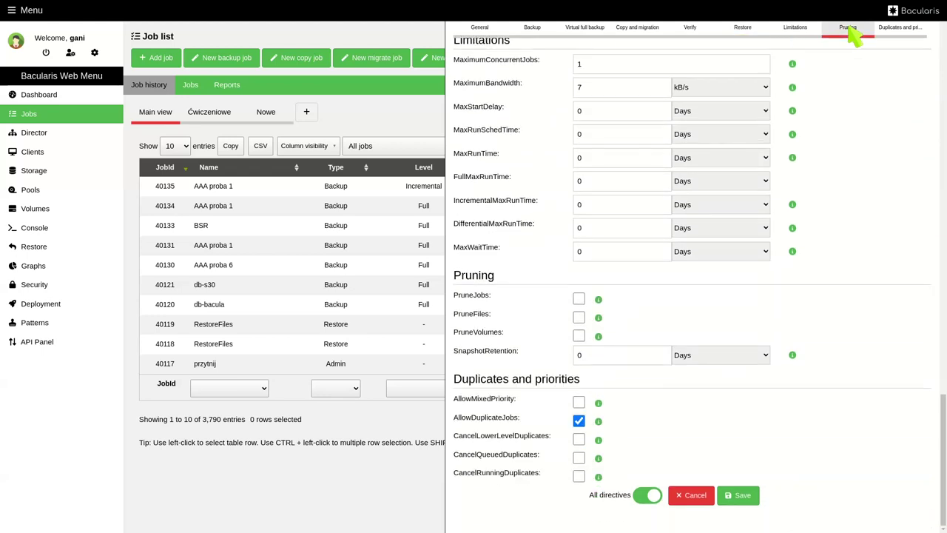
left_click(482, 31)
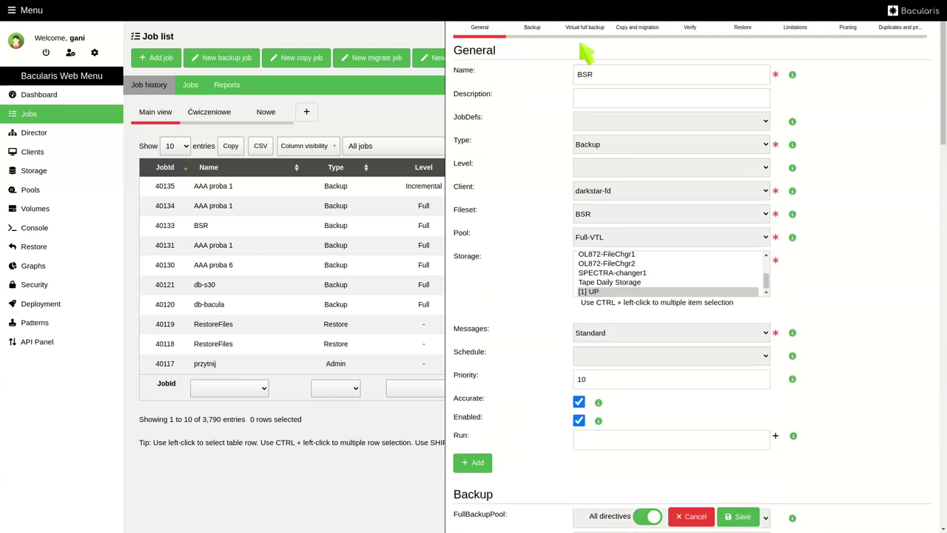
scroll(750, 74, "up", 1)
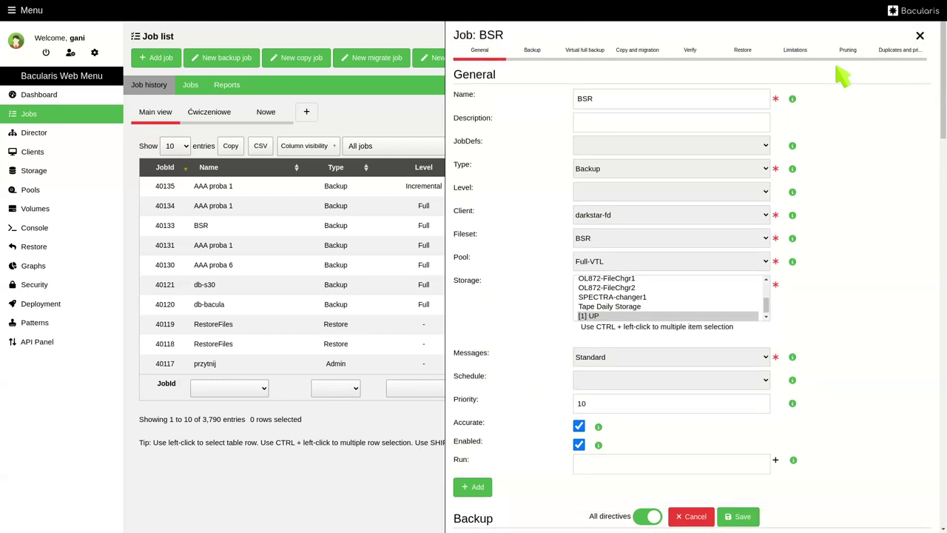
left_click(919, 36)
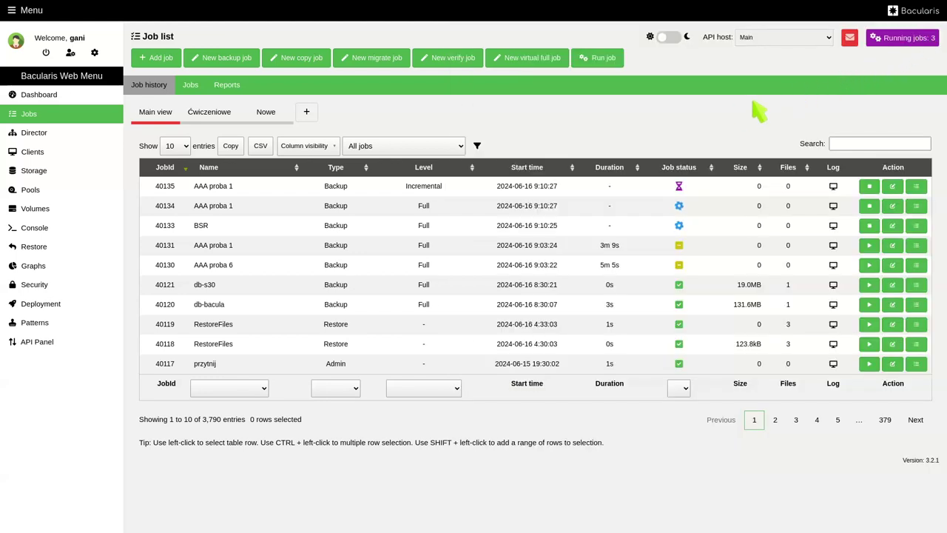
- Open the details of AAA proba 1 job 40131 and examine its summary, raw log, files and graphs
left_click(915, 246)
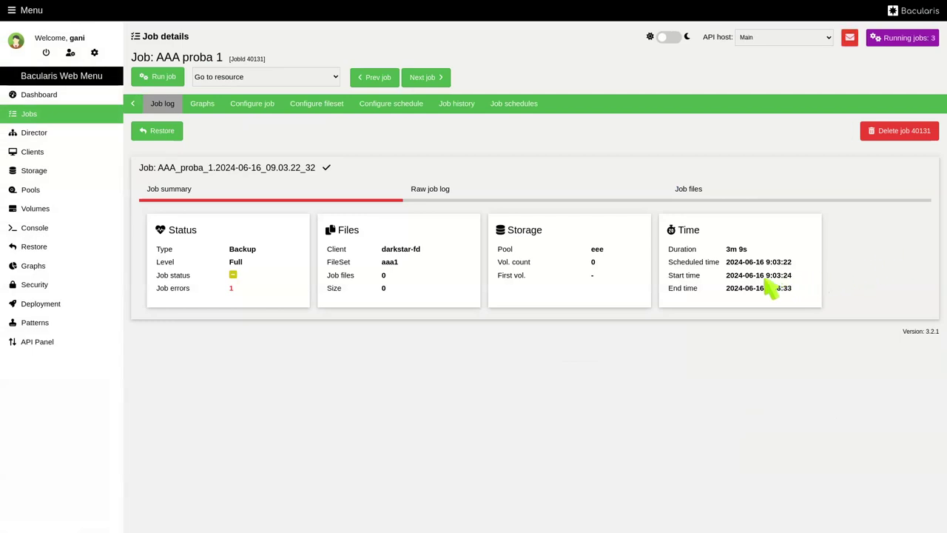
left_click(475, 191)
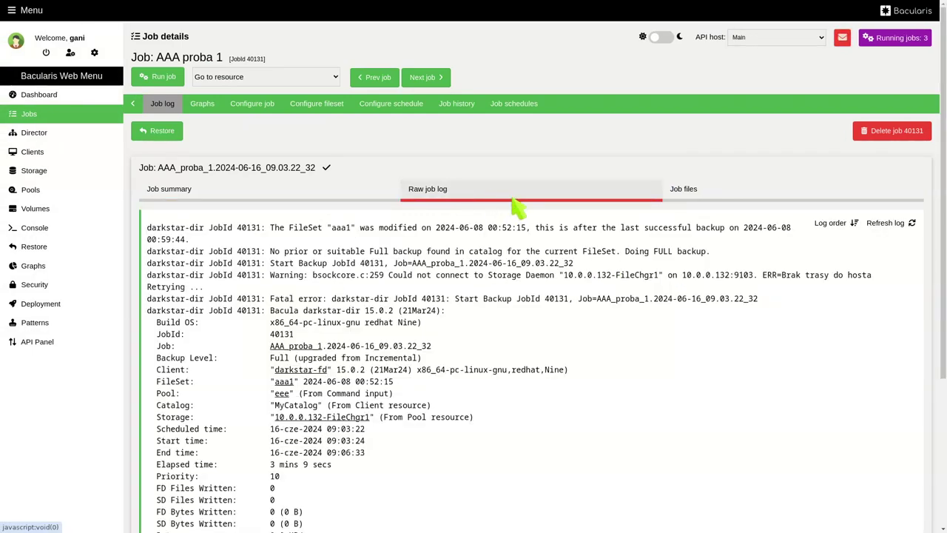
left_click(674, 194)
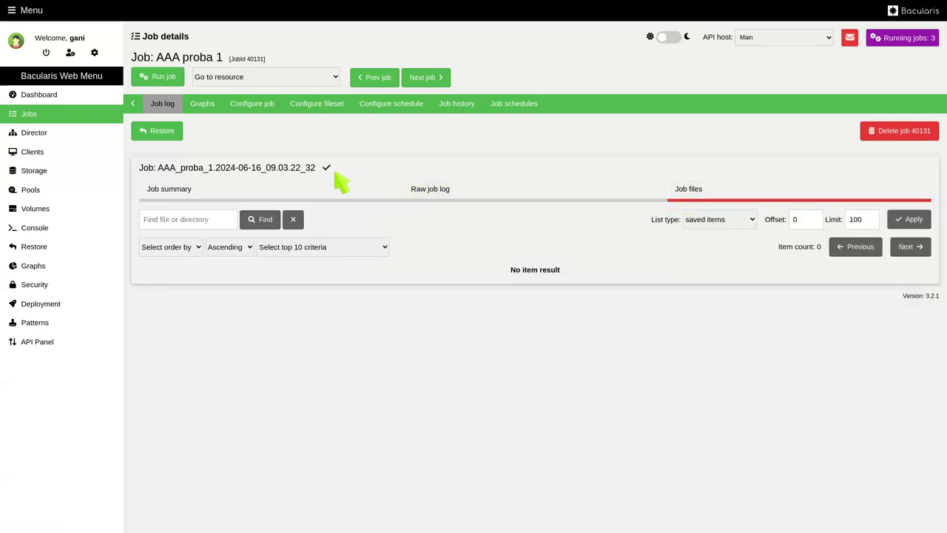
left_click(313, 191)
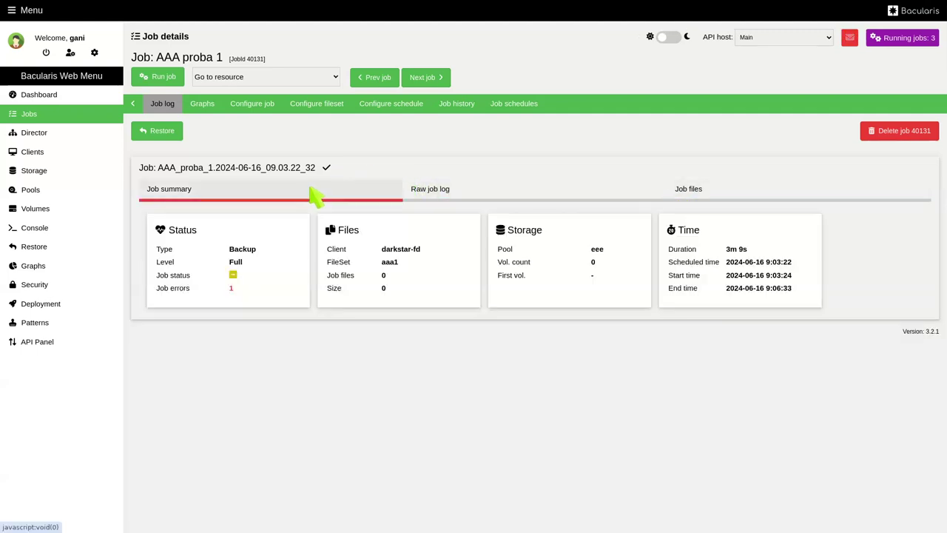
left_click(204, 105)
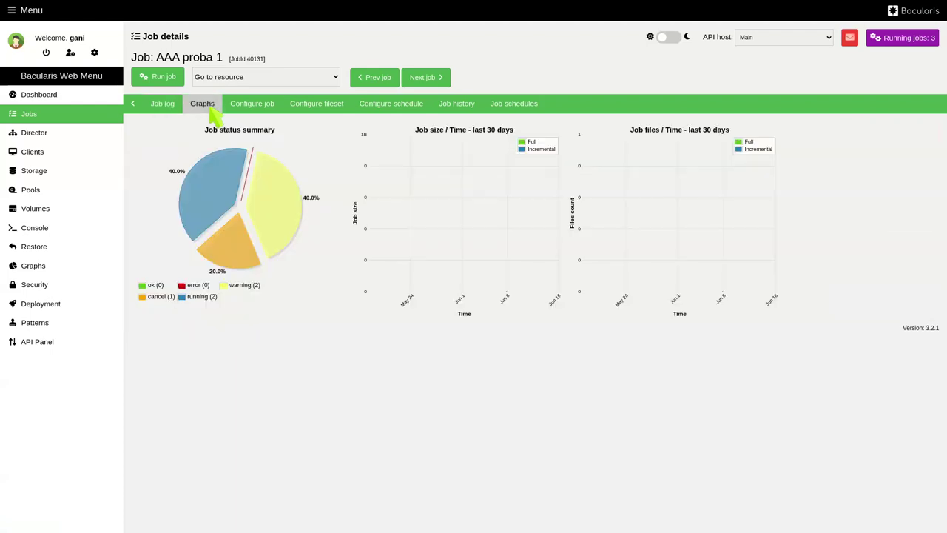
- Show all directives in the AAA proba 1 job configuration and open its fileset configuration
left_click(252, 113)
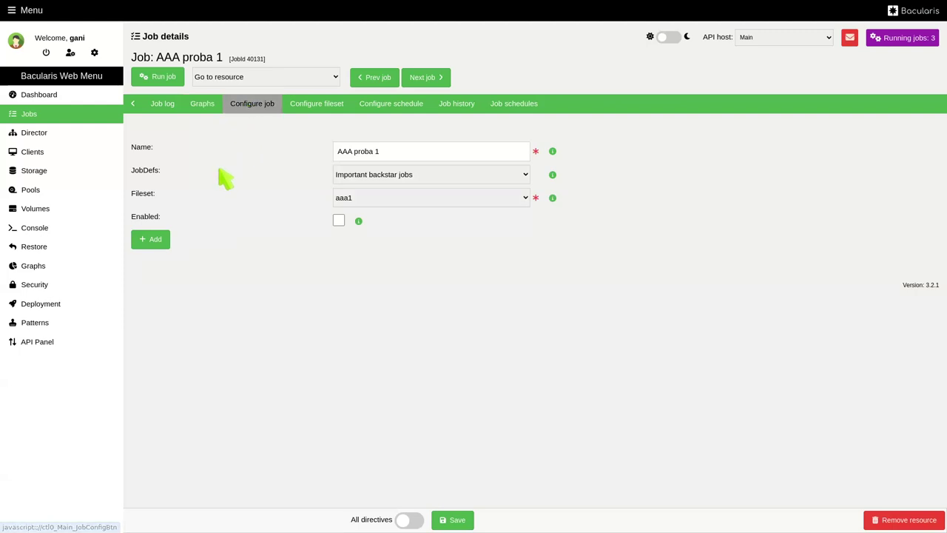
left_click(411, 522)
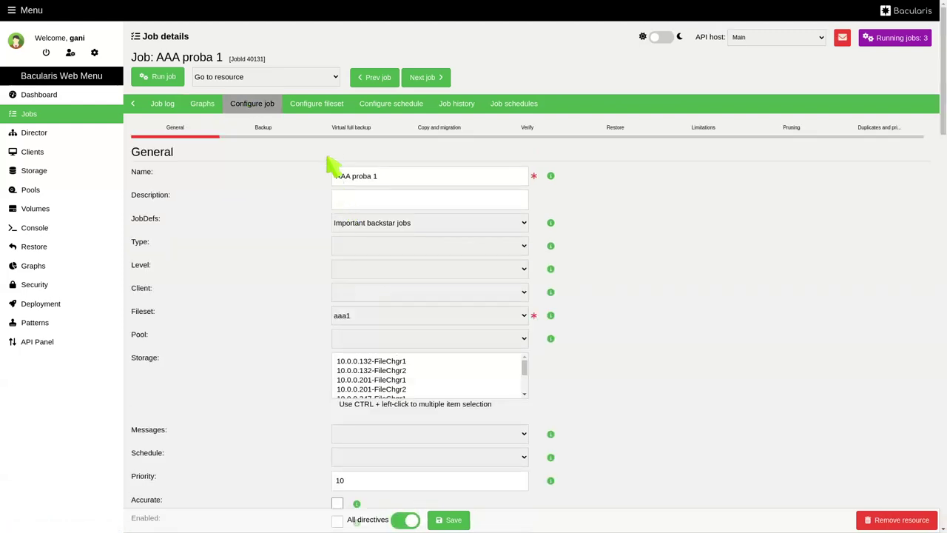
left_click(326, 105)
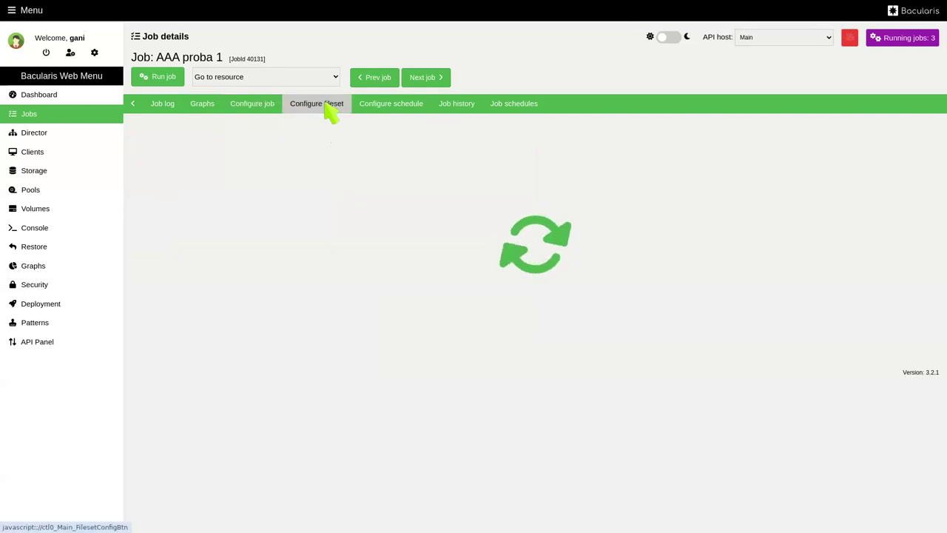
- Review the AAA proba 1 job's schedule configuration, run history and schedule status
left_click(398, 111)
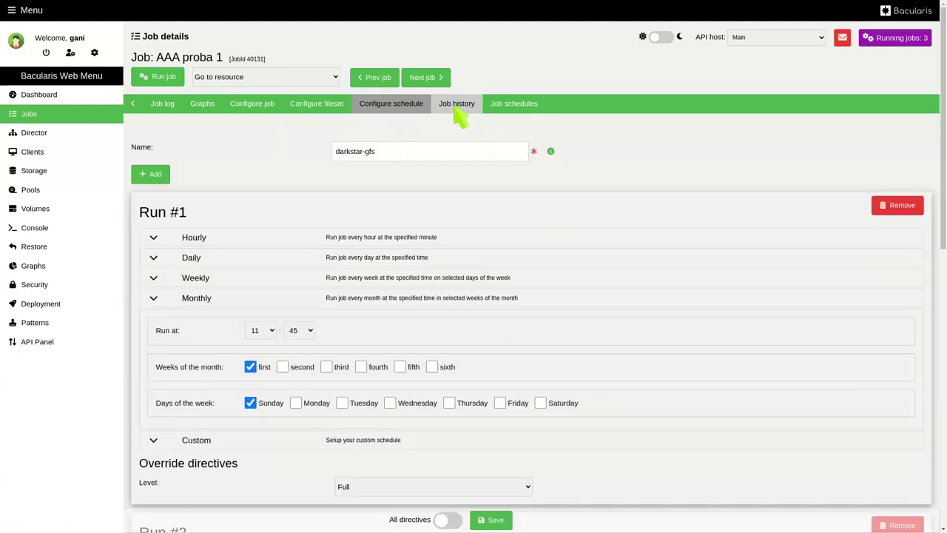
scroll(451, 139, "down", 3)
scroll(453, 135, "up", 3)
left_click(453, 109)
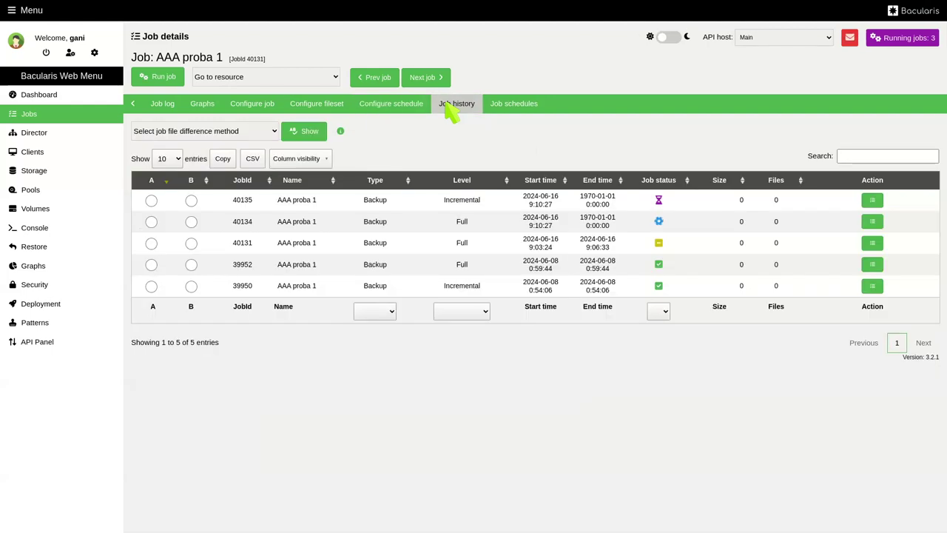
left_click(511, 107)
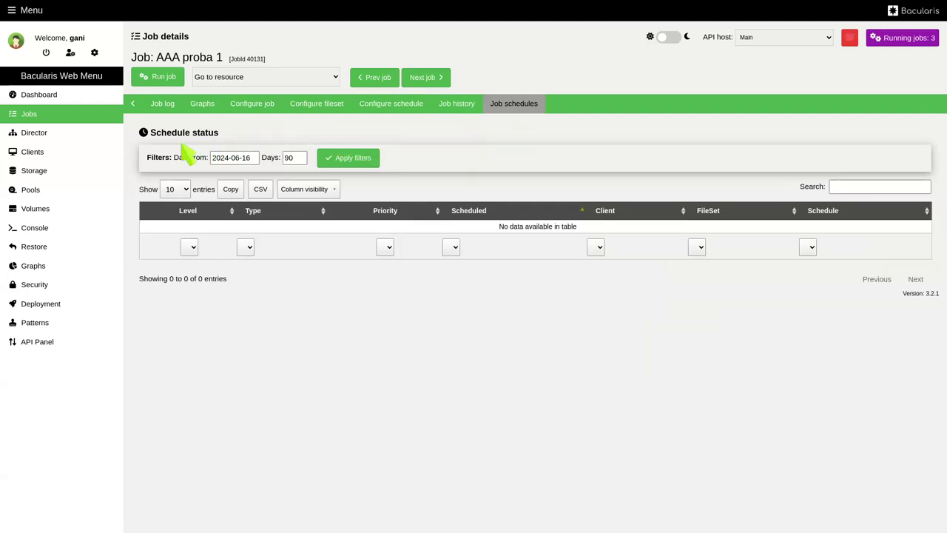
- Go back to the job list and examine the latest results and status of the configured jobs
left_click(87, 131)
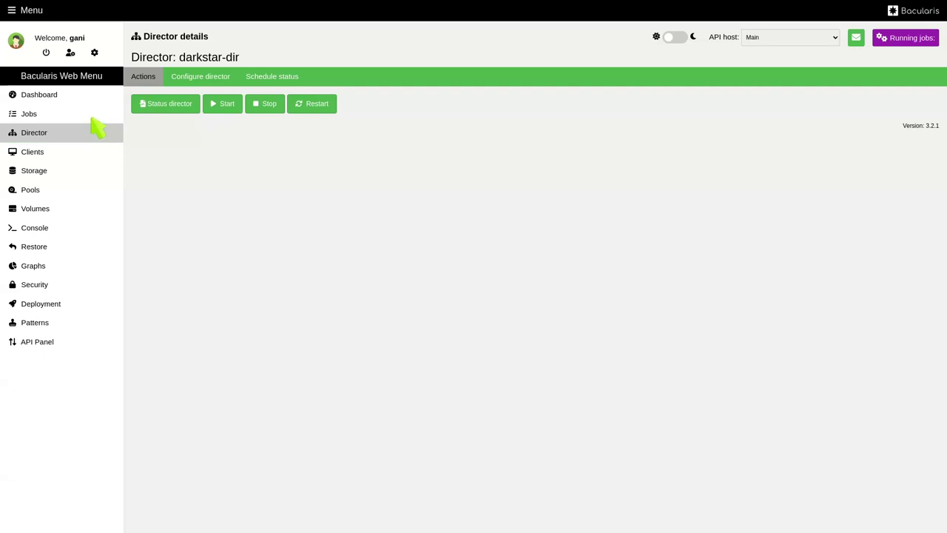
left_click(89, 115)
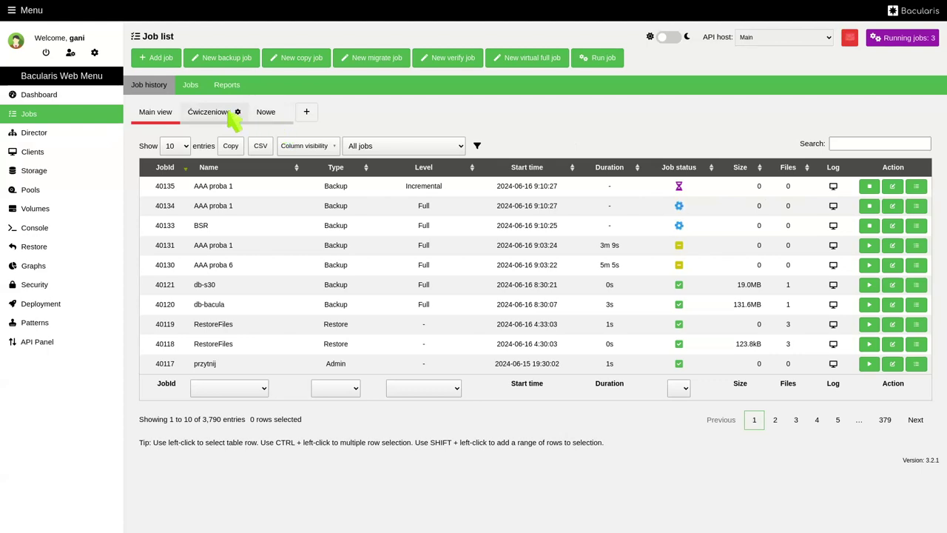
left_click(194, 88)
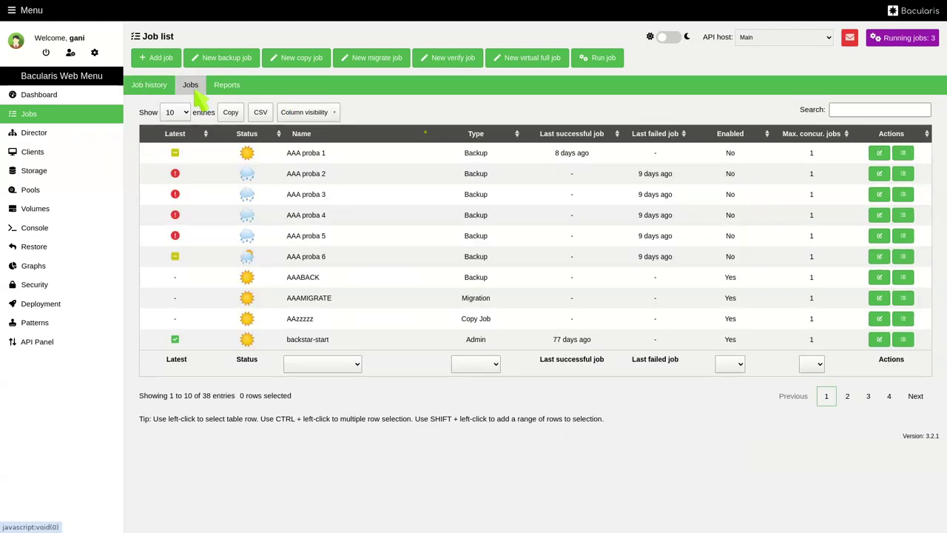
mouse_move(252, 180)
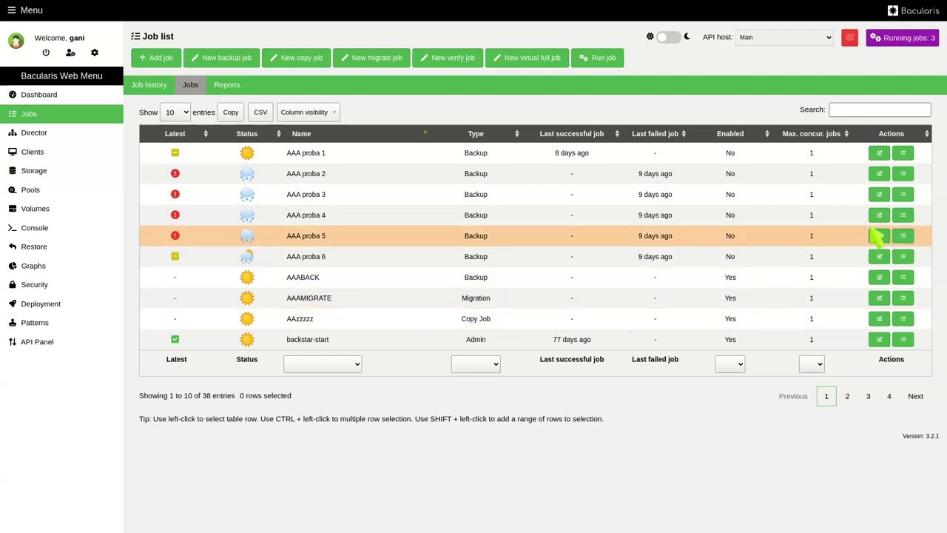
- Open the June 2024 job history report and read the log of baculum-repos backup 39782 from 2 June
left_click(238, 85)
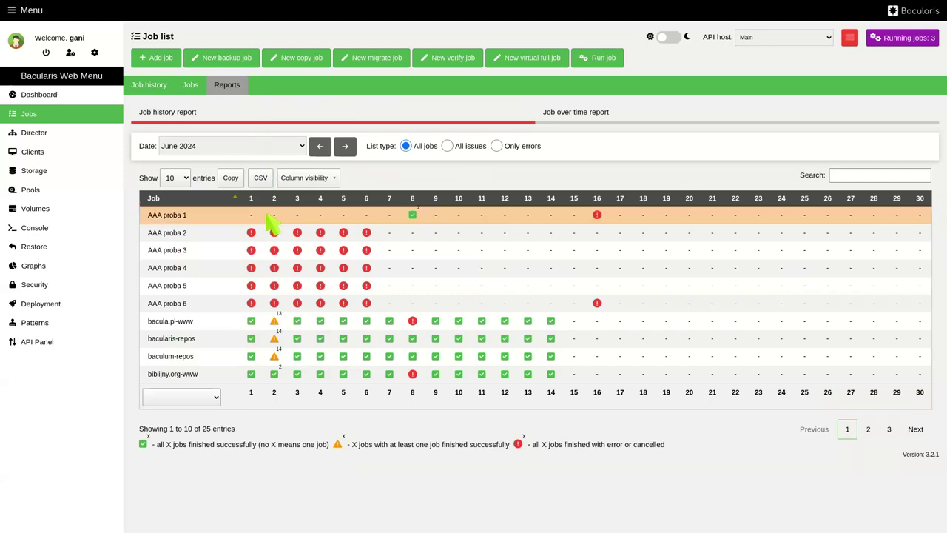
left_click(275, 358)
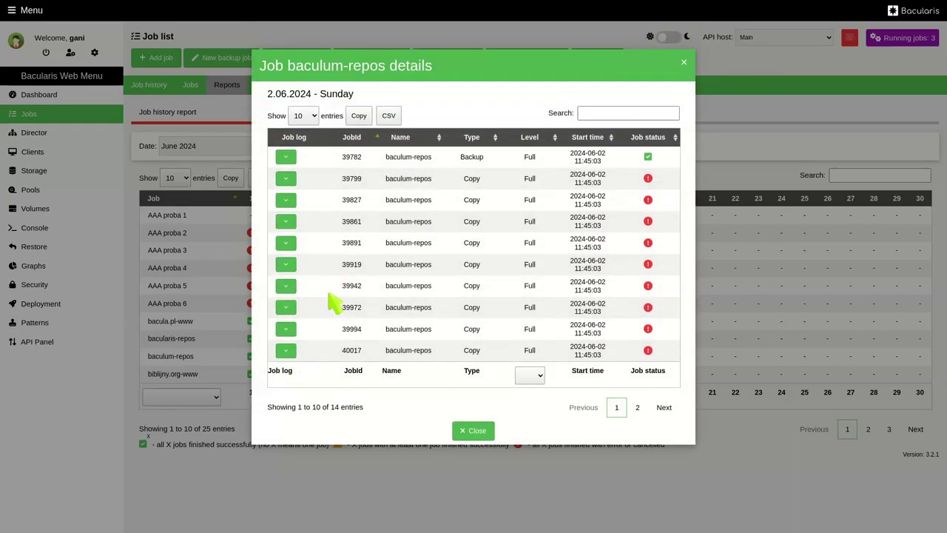
left_click(287, 158)
scroll(296, 177, "down", 8)
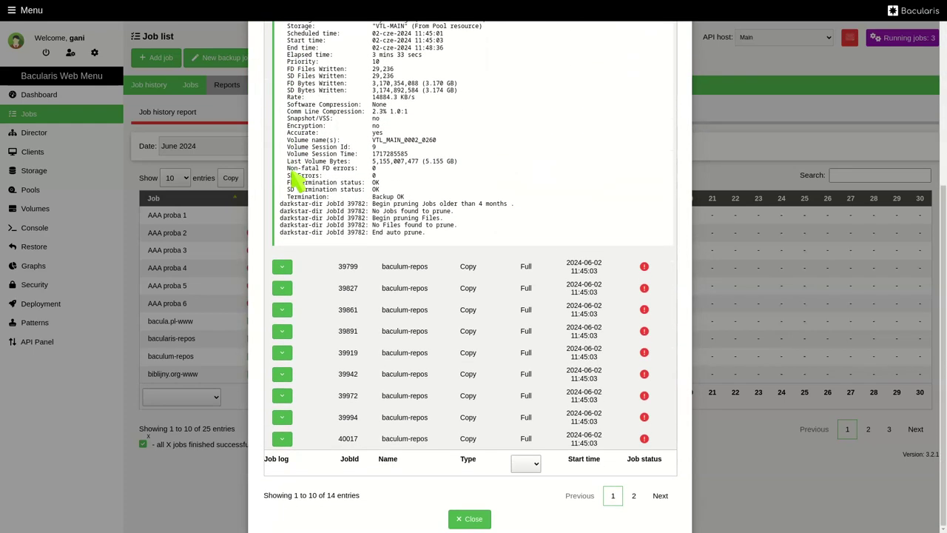
left_click(463, 517)
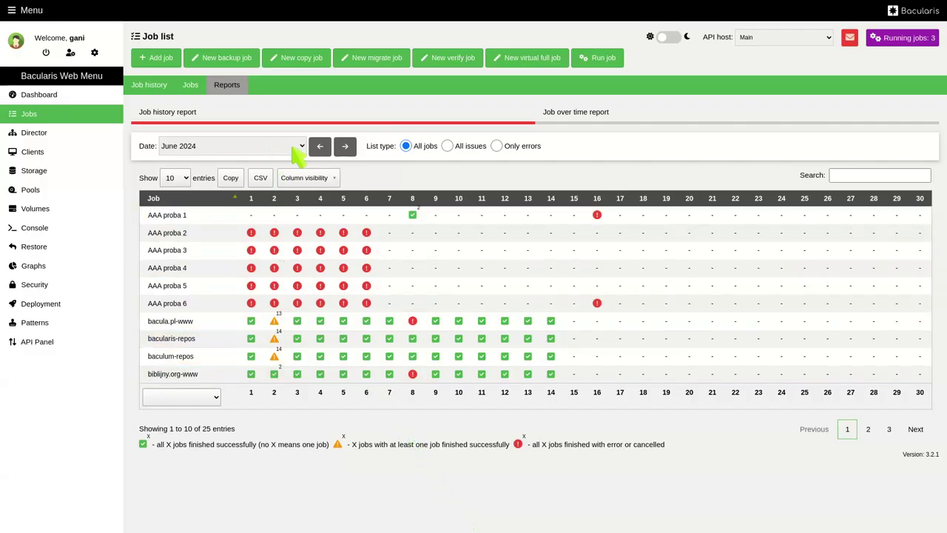
- Browse the job history report for May and April 2024, and return to June 2024
left_click(321, 146)
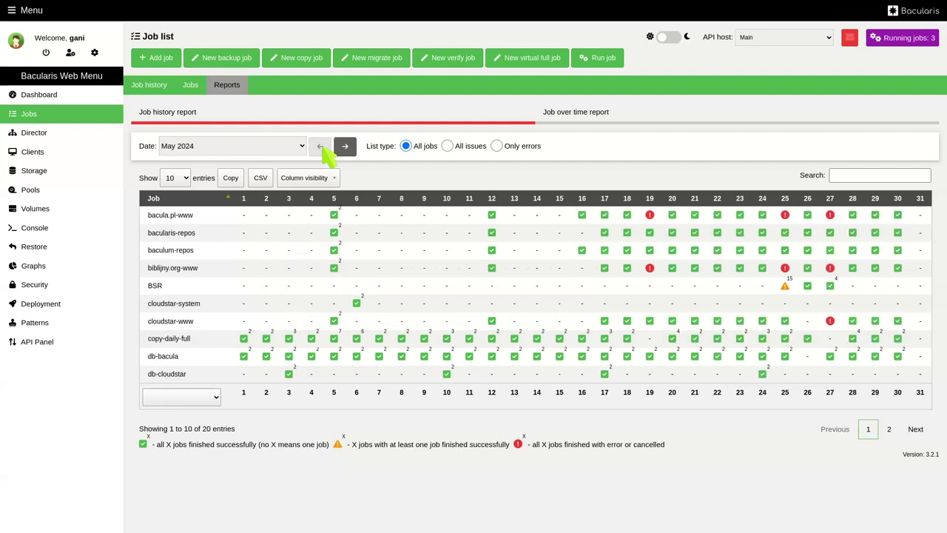
left_click(321, 146)
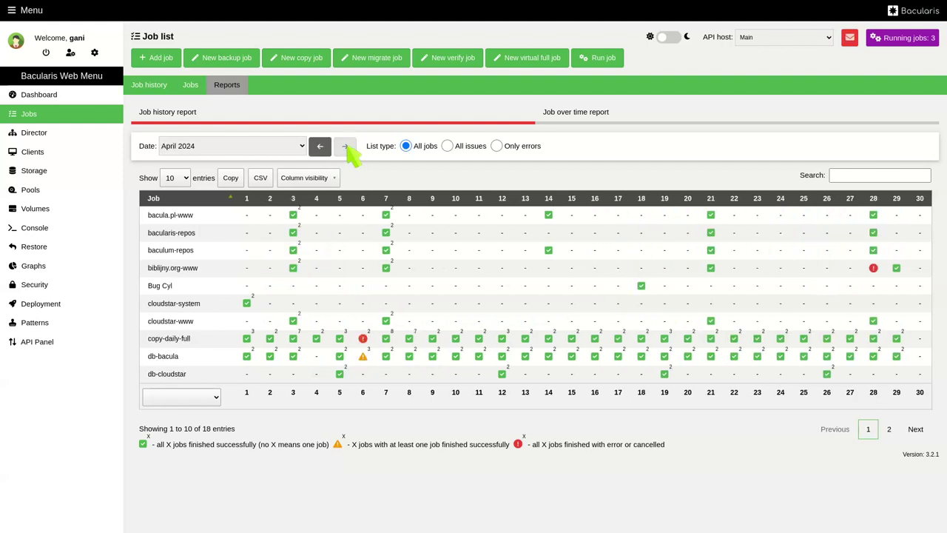
left_click(347, 150)
left_click(347, 147)
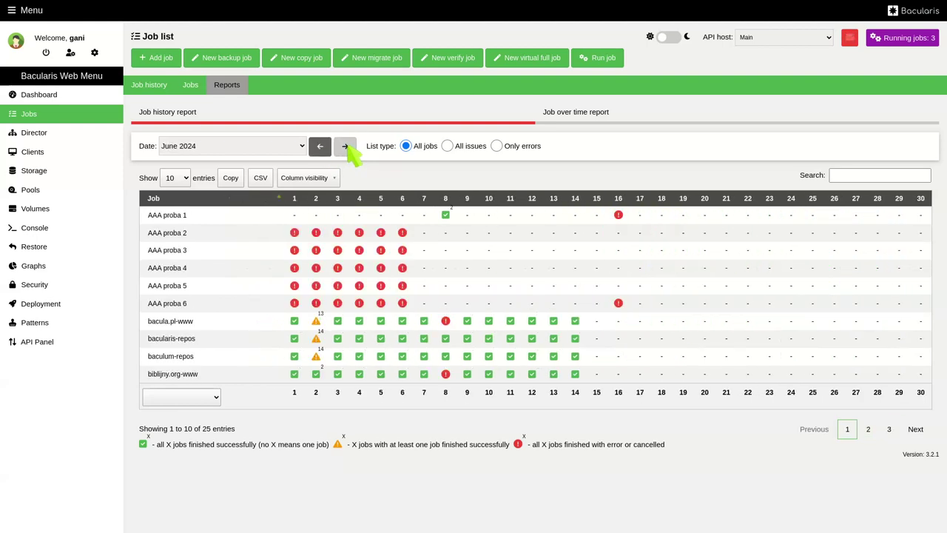
- Examine the AAA proba job runs up close in the June 2024 job over time report, and return to the job history list
left_click(565, 119)
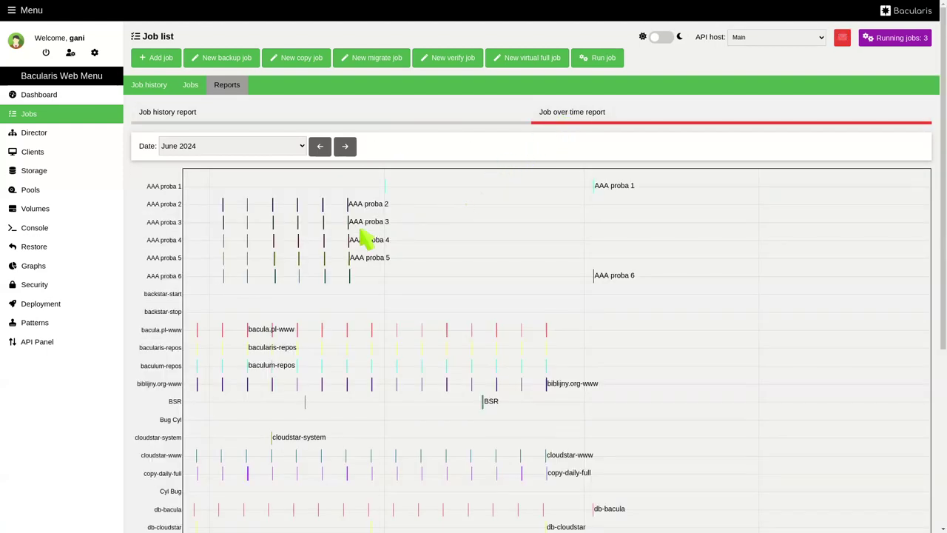
left_click_drag(351, 238, 363, 238)
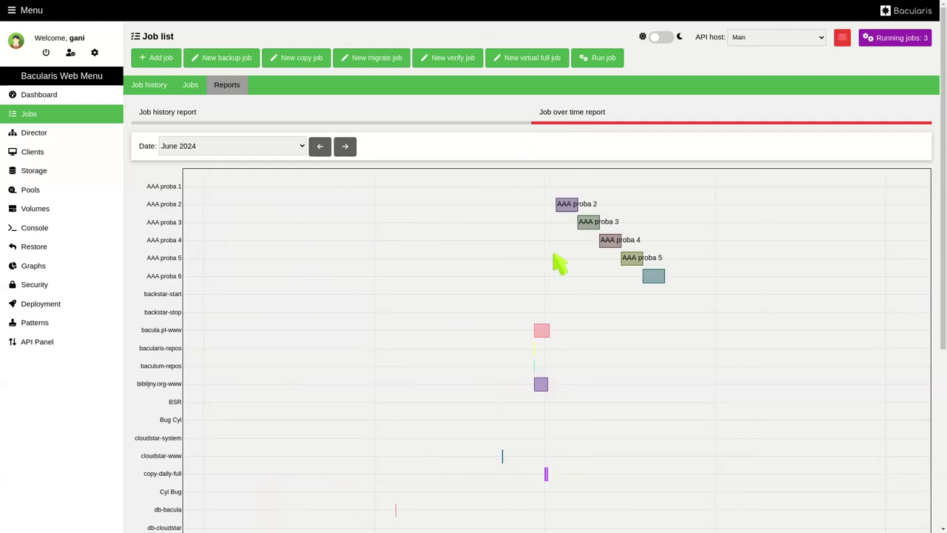
left_click_drag(555, 254, 679, 265)
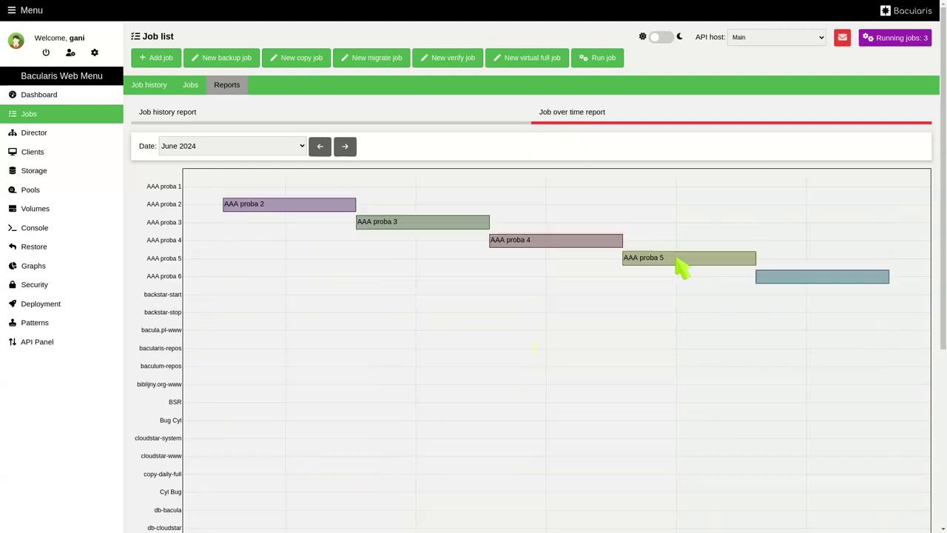
scroll(551, 280, "down", 4)
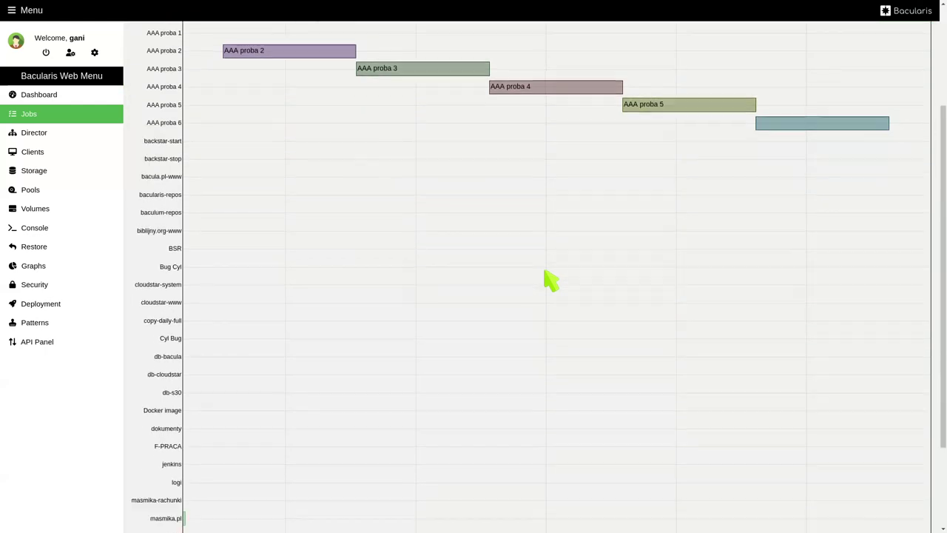
scroll(551, 280, "up", 4)
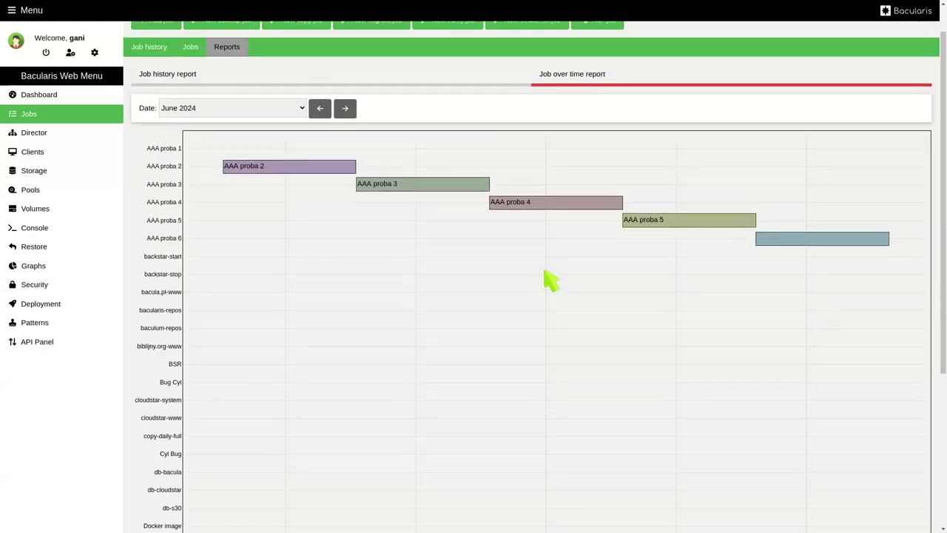
scroll(381, 256, "up", 1)
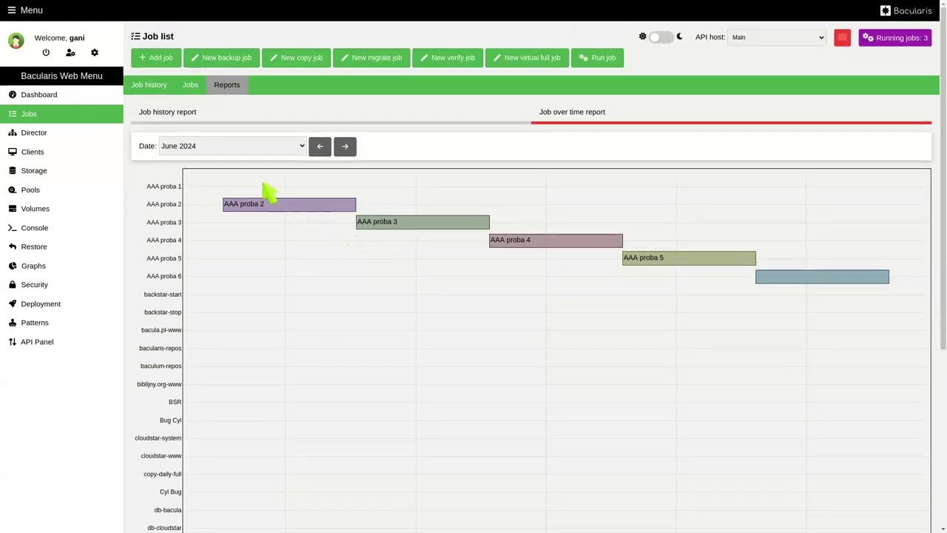
left_click(150, 86)
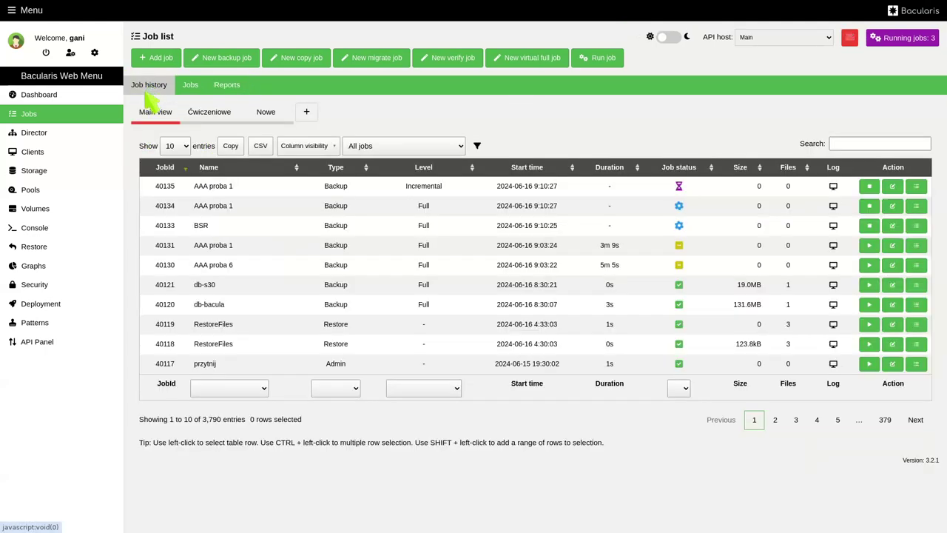
- Show the director status and review its scheduled, running and terminated jobs, including the details of the scheduled F-PRACA job
left_click(60, 136)
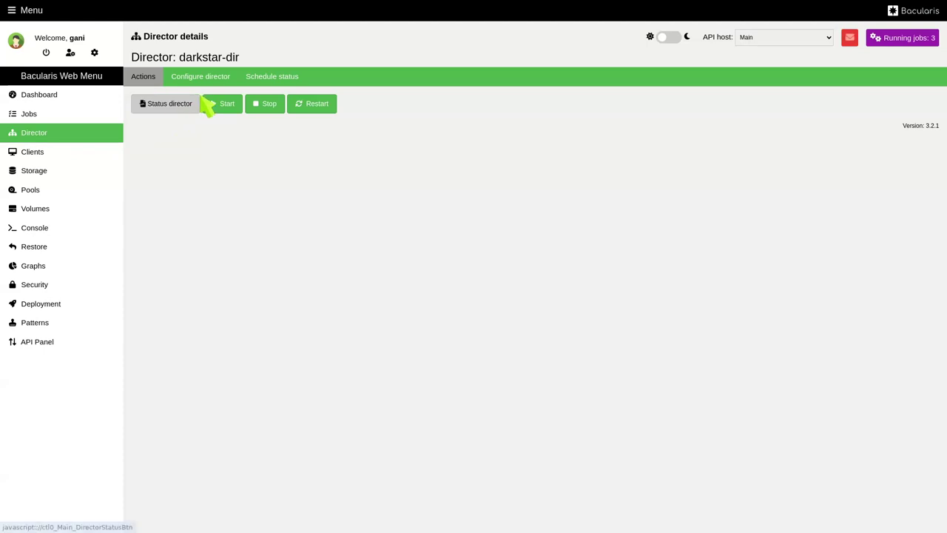
left_click(188, 106)
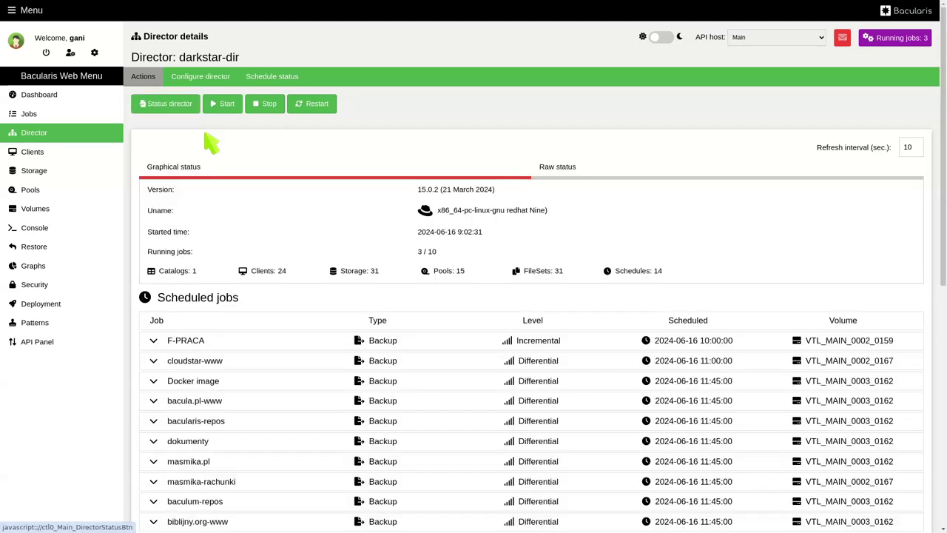
scroll(400, 220, "down", 3)
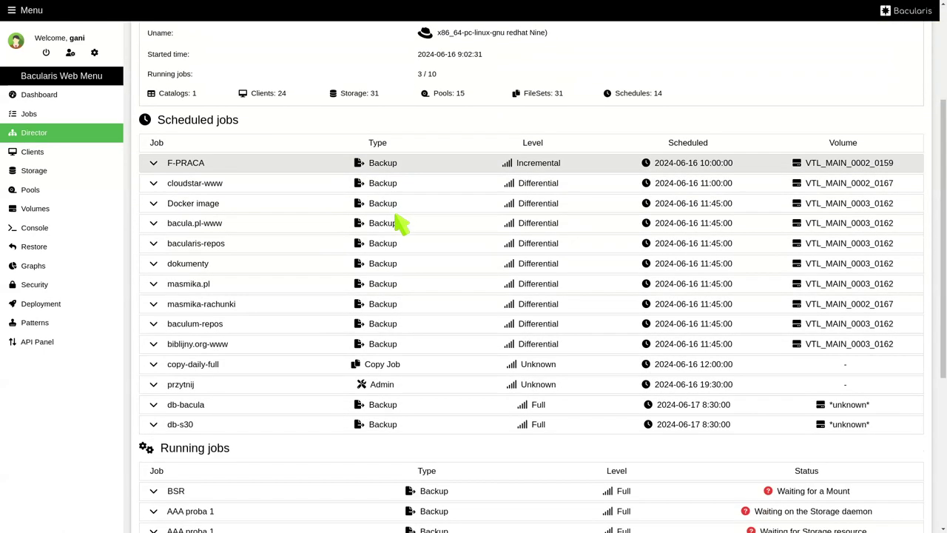
left_click(359, 168)
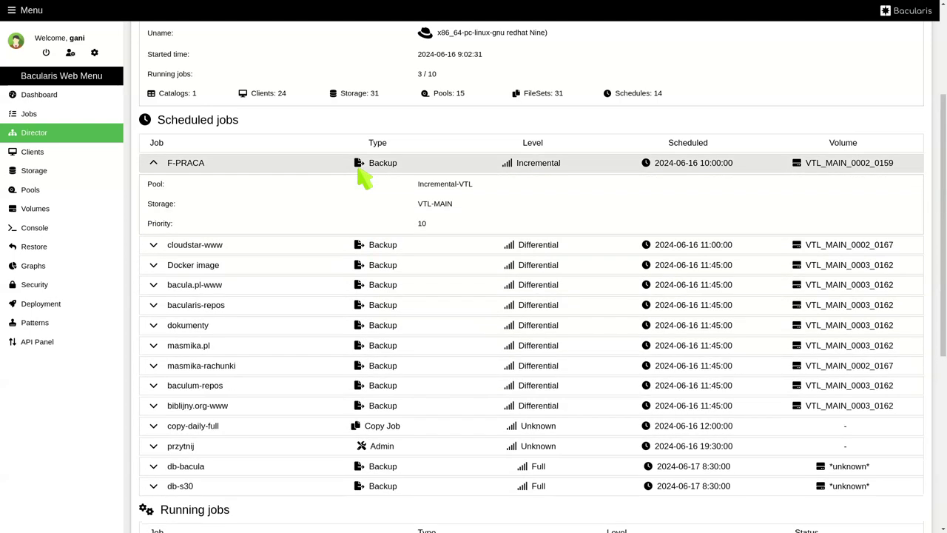
left_click(359, 169)
scroll(358, 169, "down", 5)
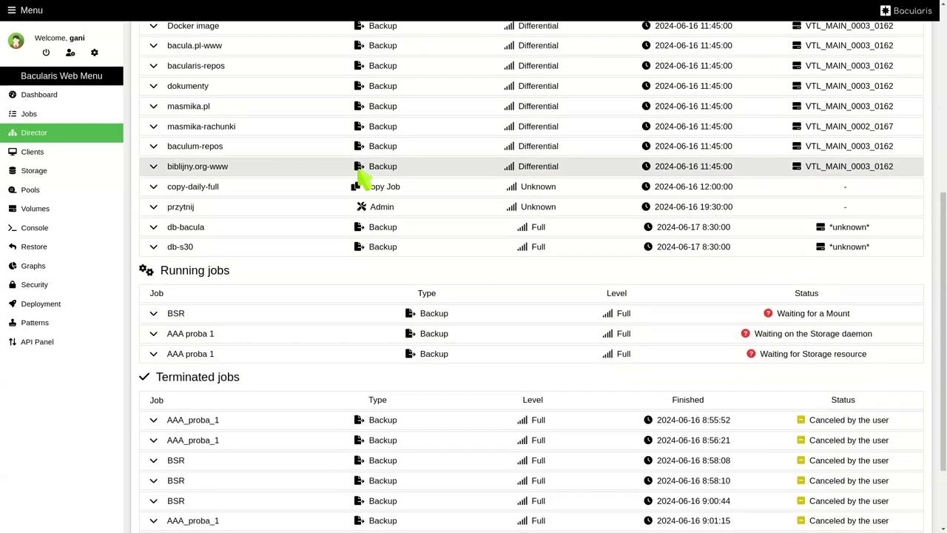
scroll(362, 177, "down", 3)
scroll(362, 178, "up", 10)
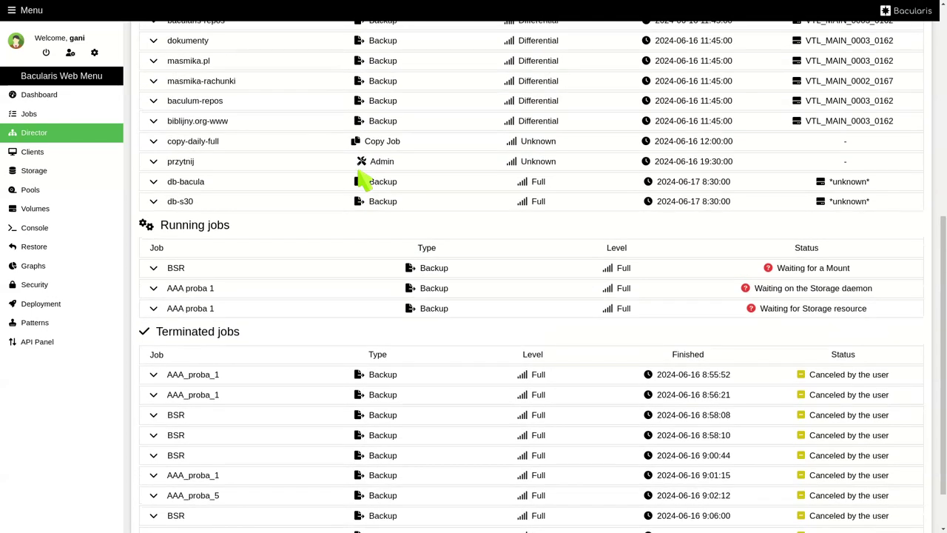
scroll(362, 177, "up", 3)
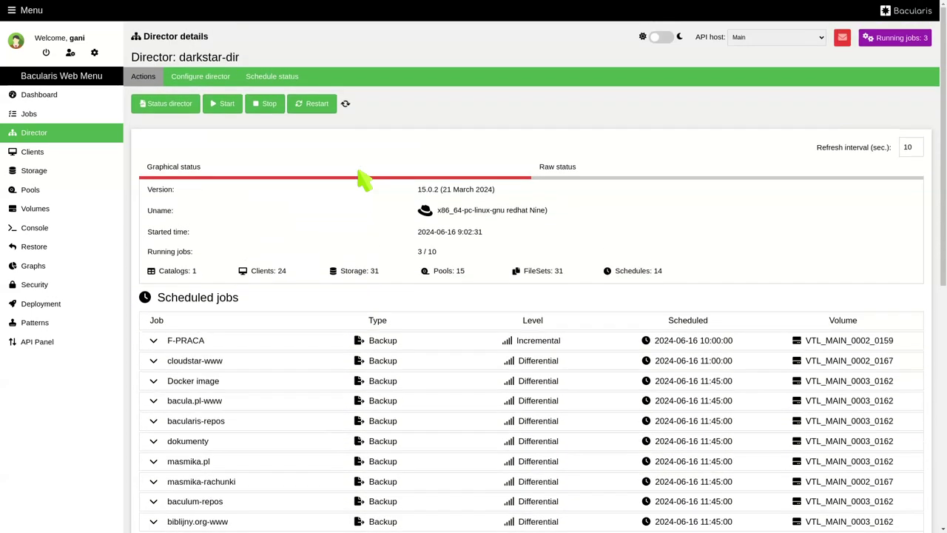
- View all directives of the AAA proba 3 job in the director configuration, and close it without saving
left_click(213, 82)
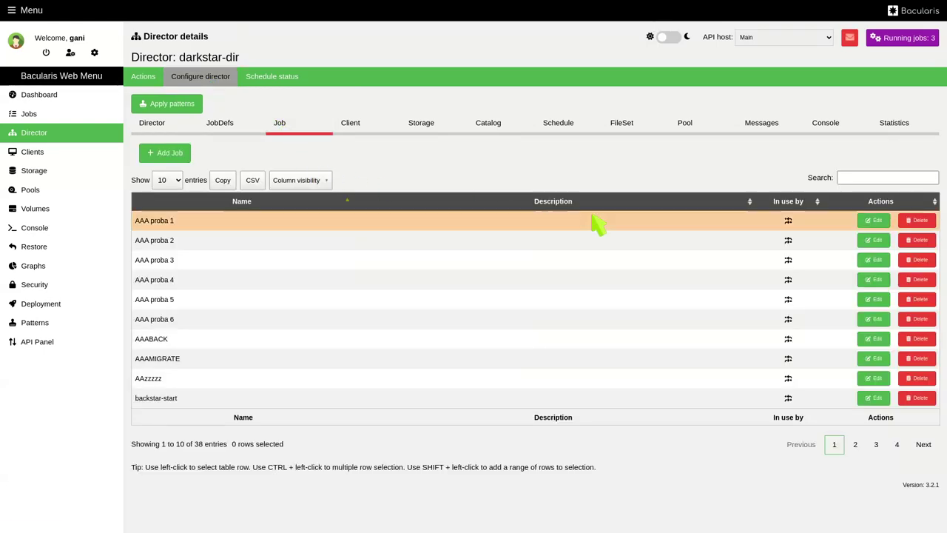
left_click(868, 260)
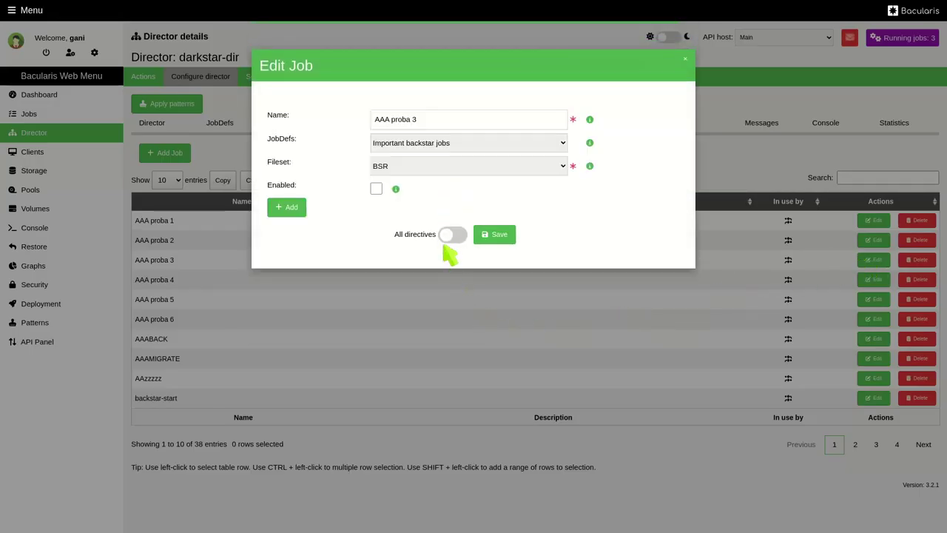
left_click(447, 234)
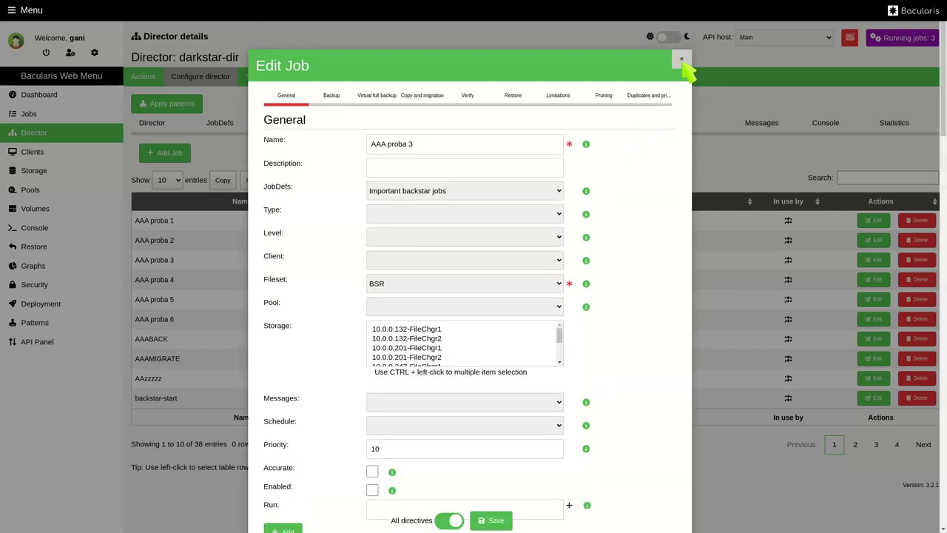
left_click(682, 59)
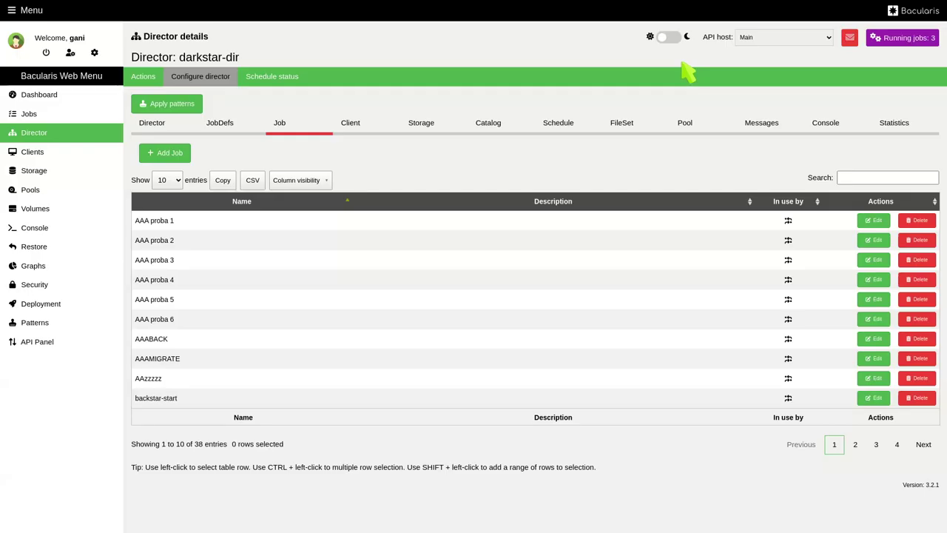
- Review the storage resources in the director configuration and the director's schedule status
left_click(436, 131)
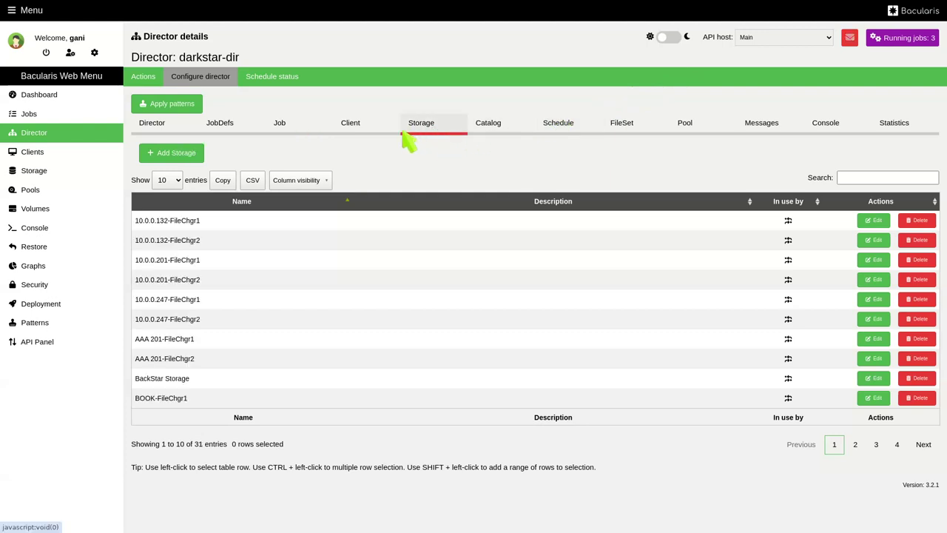
left_click(288, 81)
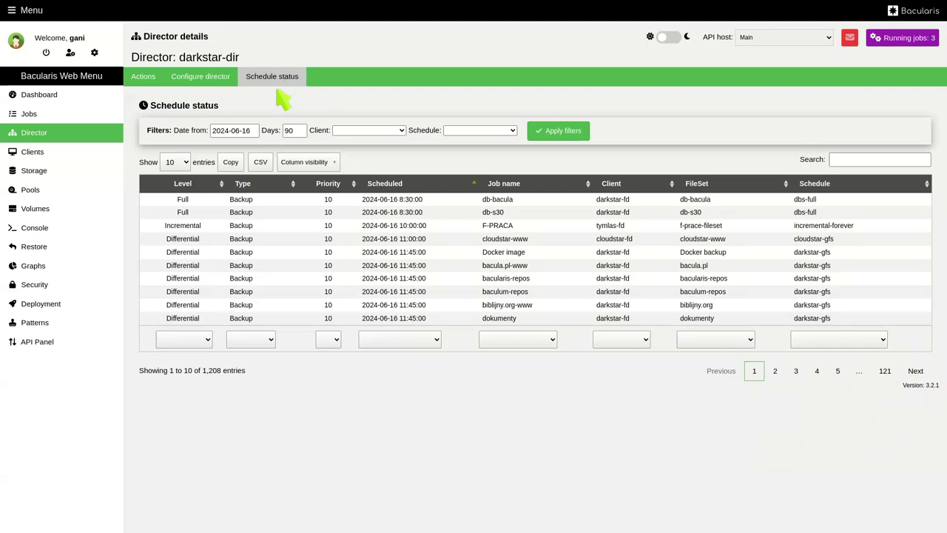
- Open the client list, view the darkstar-fd client's configuration, and close it without saving
left_click(58, 155)
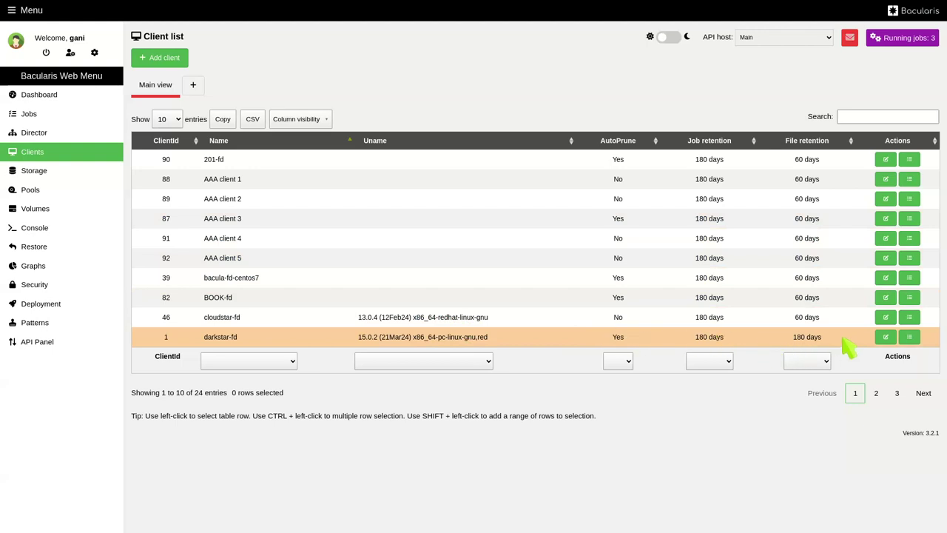
left_click(886, 337)
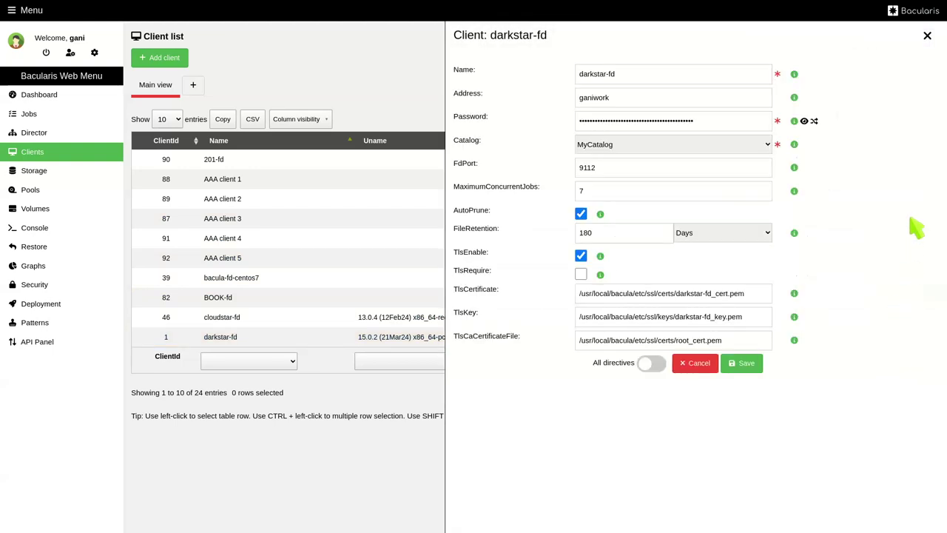
left_click(927, 37)
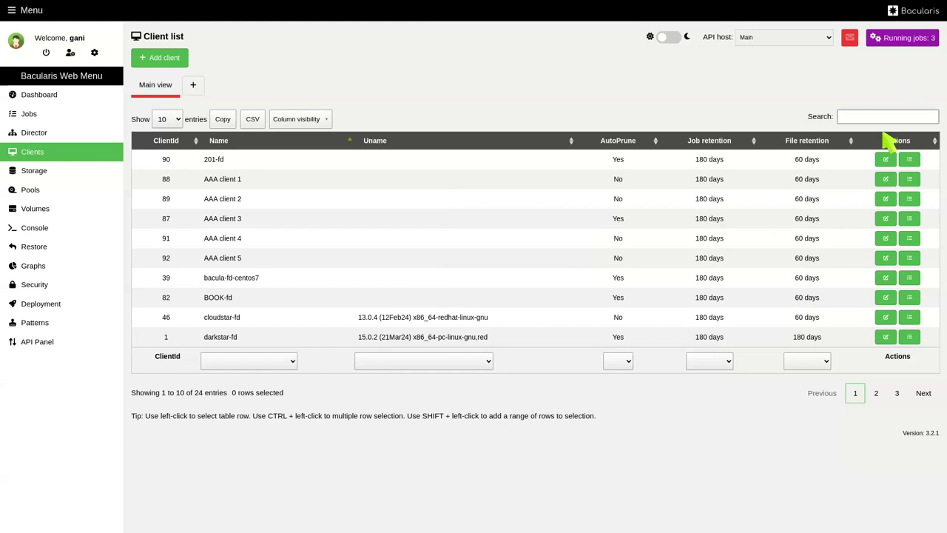
- Open the darkstar-fd client details and review its jobs, client configuration and file daemon configuration
left_click(909, 337)
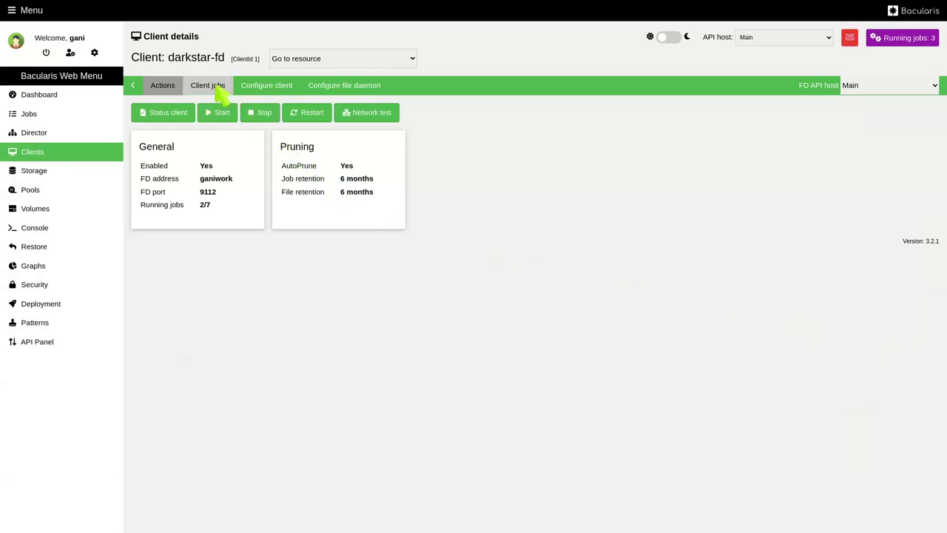
left_click(210, 86)
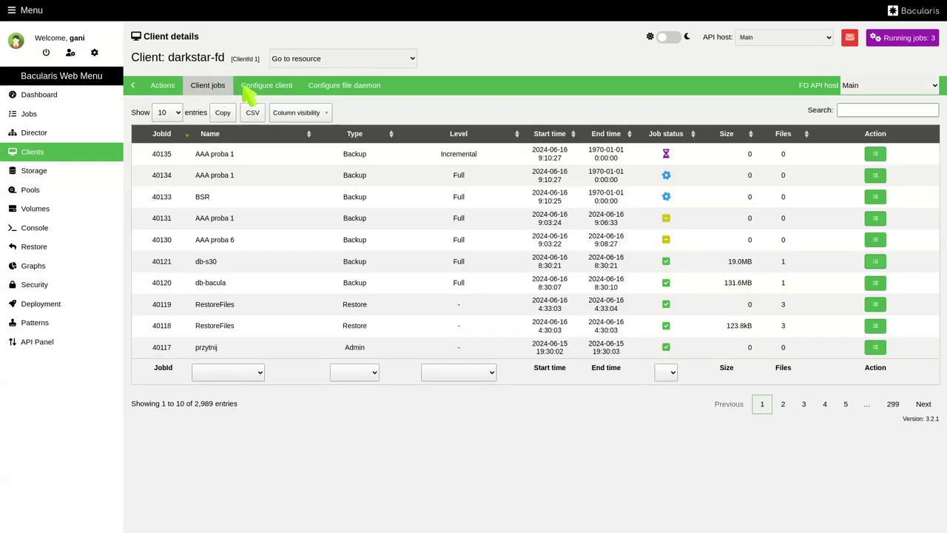
left_click(274, 86)
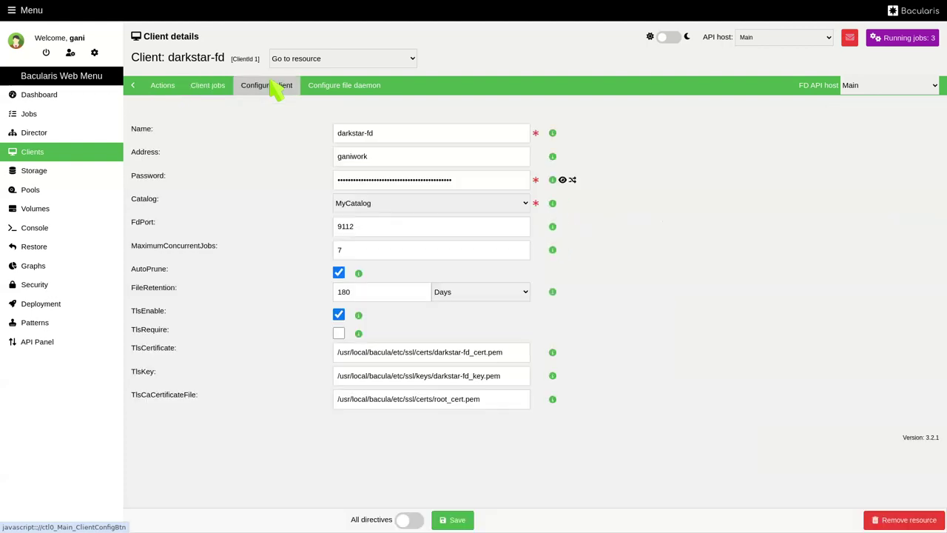
left_click(310, 87)
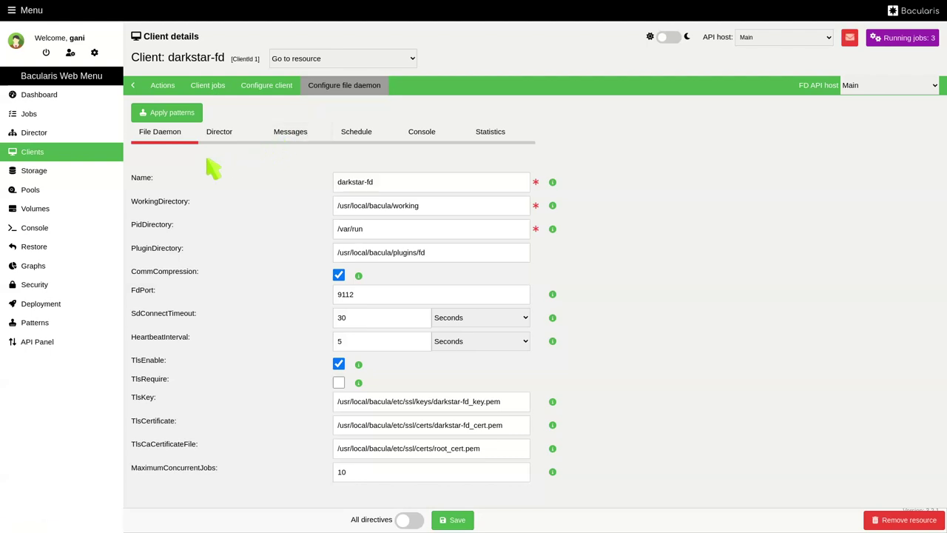
- Open the L700-changer1 storage details, show the storage status, and review its single devices and autochangers
left_click(86, 174)
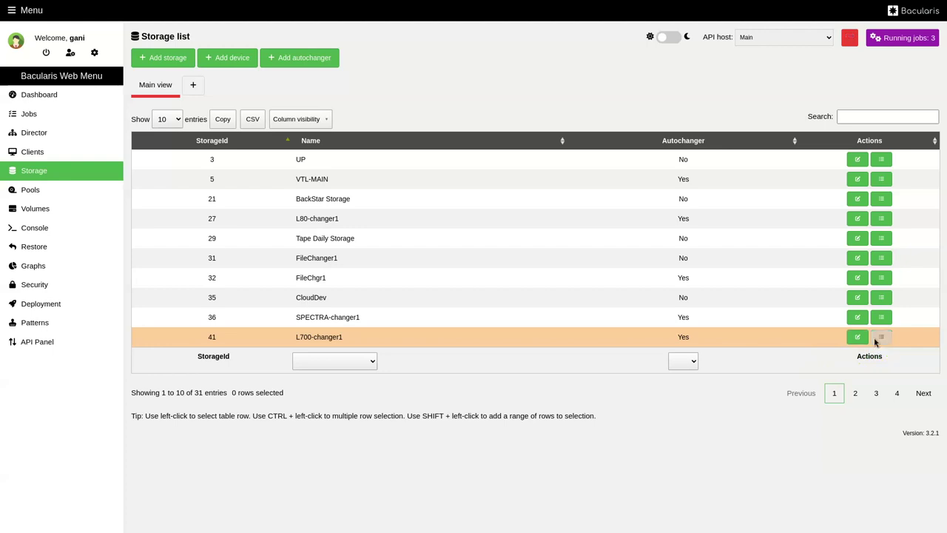
left_click(876, 340)
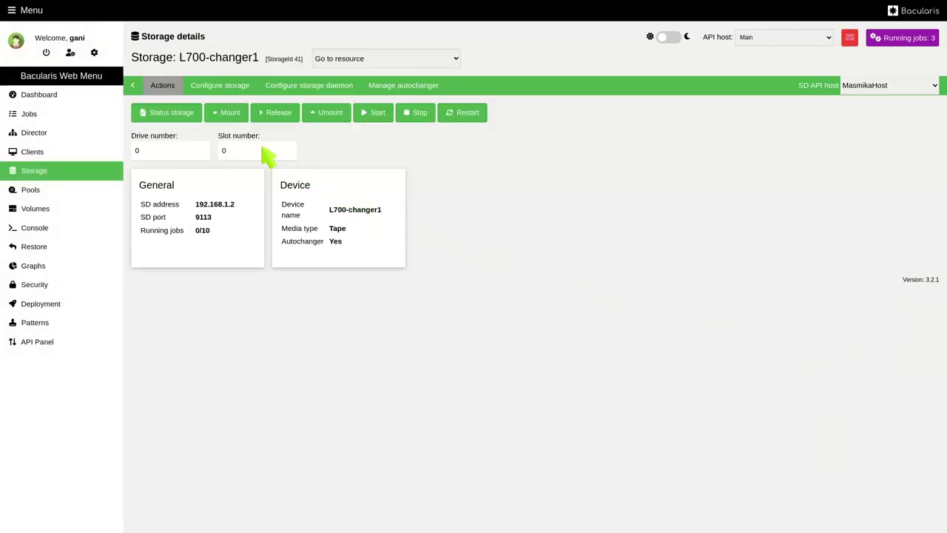
left_click(185, 114)
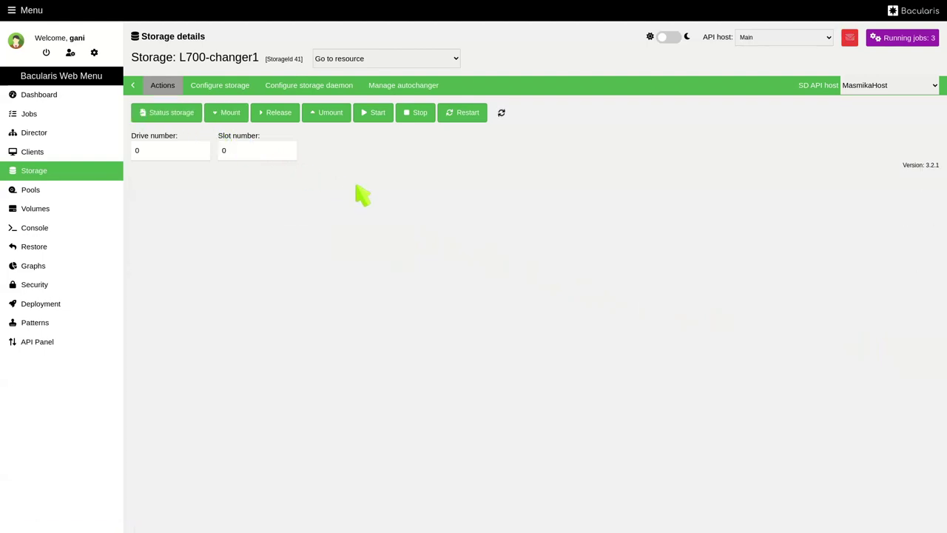
scroll(575, 204, "down", 3)
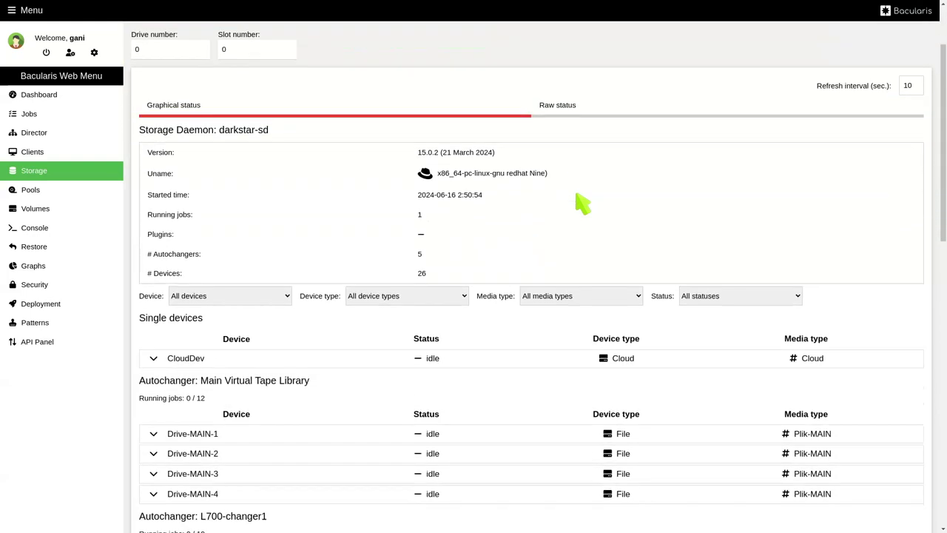
scroll(581, 201, "down", 5)
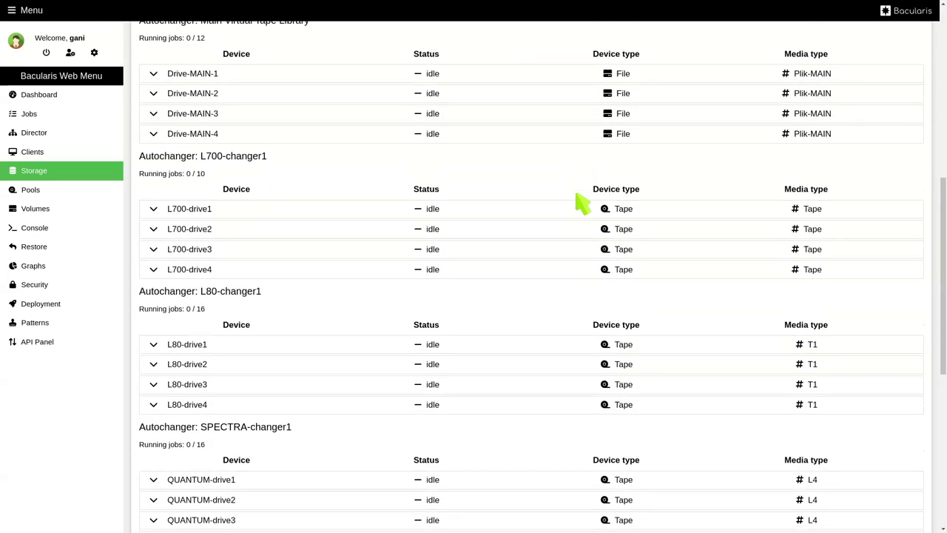
- Expand the UP device and its running job in the storage status and review their details
scroll(581, 201, "down", 5)
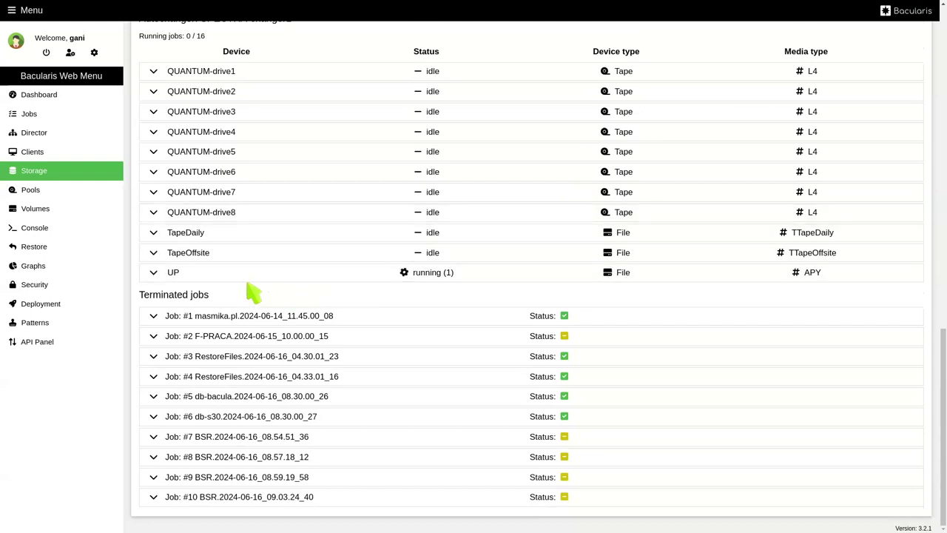
left_click(222, 274)
scroll(241, 285, "down", 5)
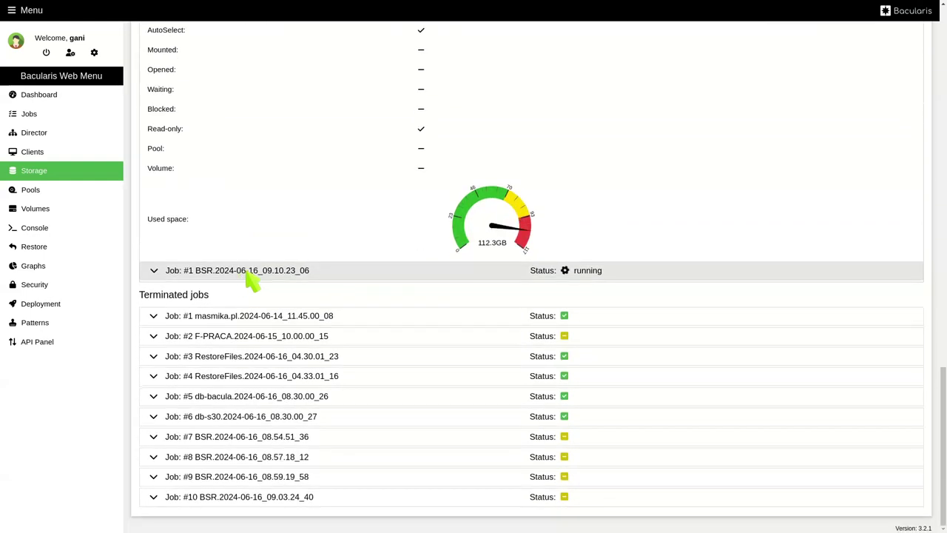
left_click(249, 273)
scroll(249, 272, "down", 2)
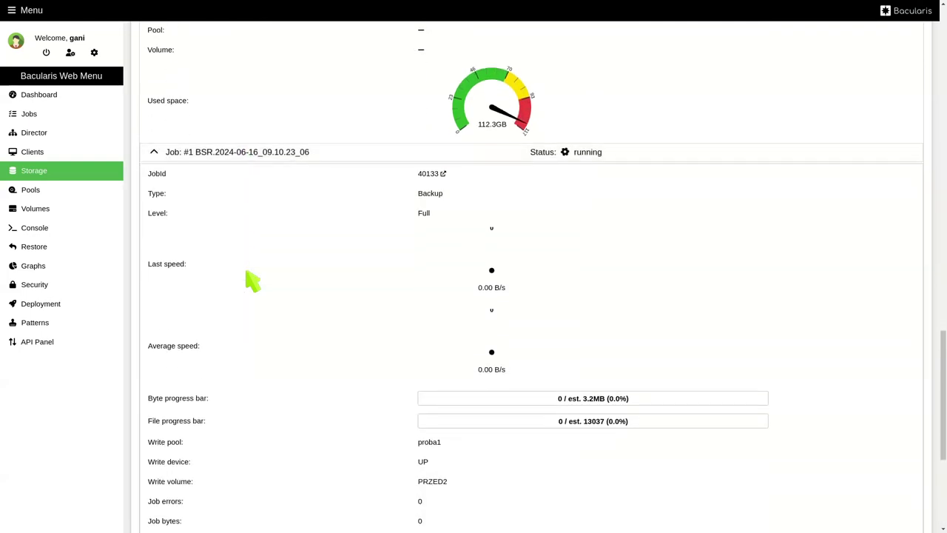
scroll(248, 272, "down", 1)
scroll(251, 281, "down", 3)
scroll(252, 281, "up", 4)
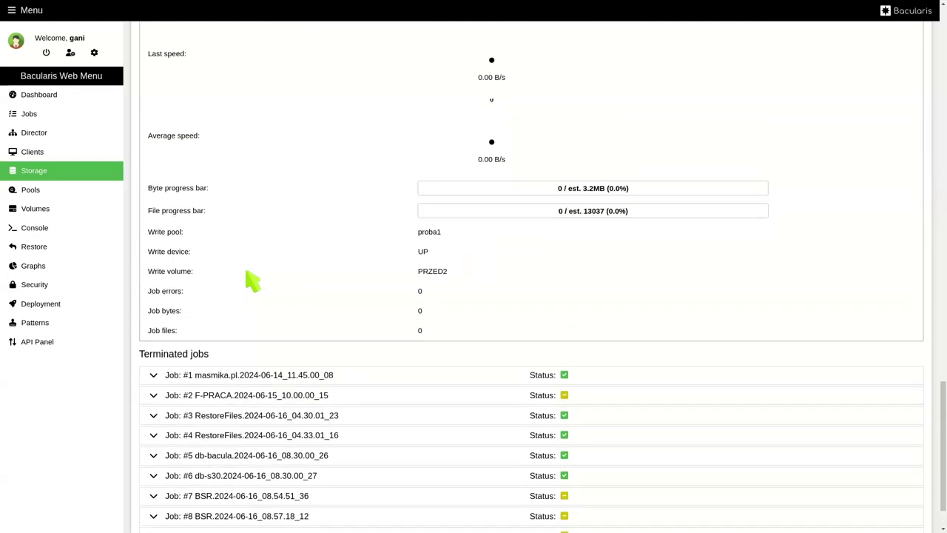
scroll(252, 279, "up", 3)
scroll(252, 279, "up", 3)
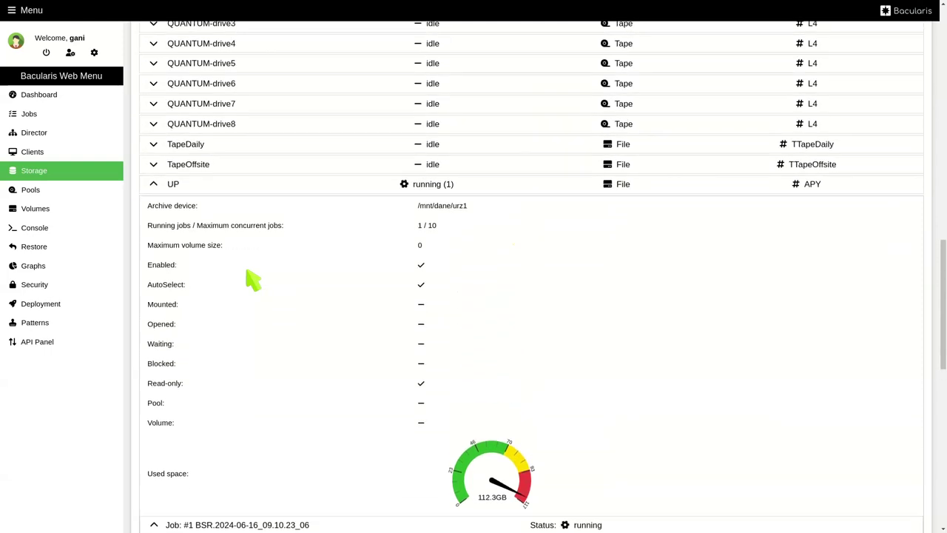
scroll(250, 275, "up", 3)
scroll(251, 276, "up", 3)
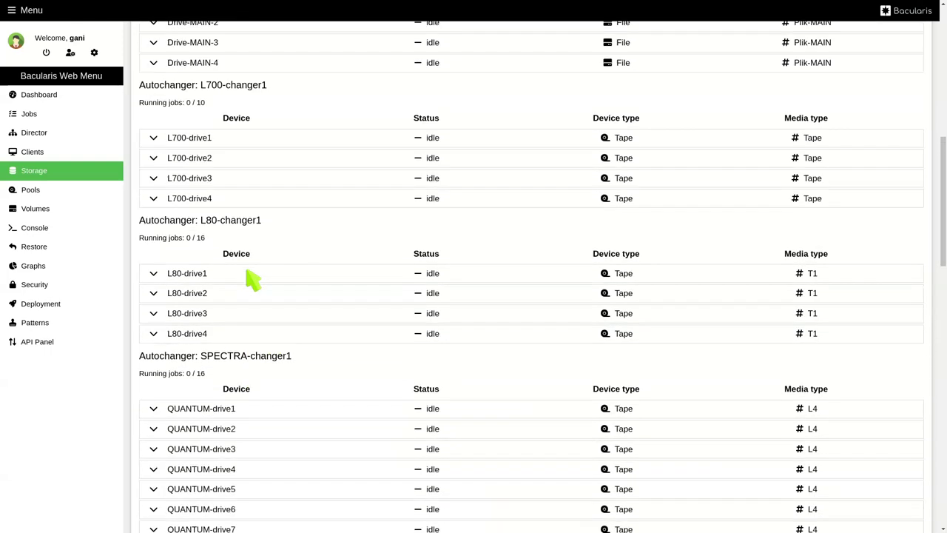
scroll(254, 275, "up", 6)
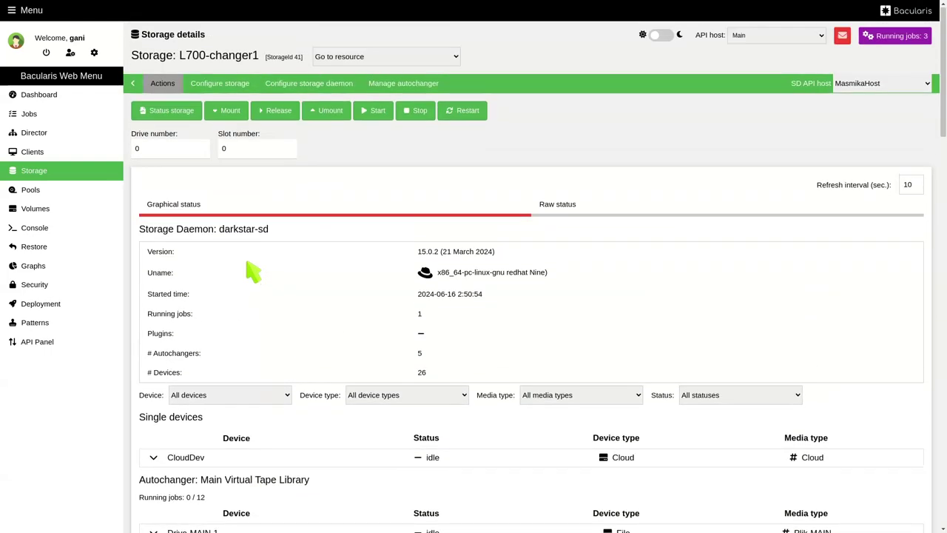
- View the L700-changer1 storage configuration and the device resources in the storage daemon configuration
left_click(240, 90)
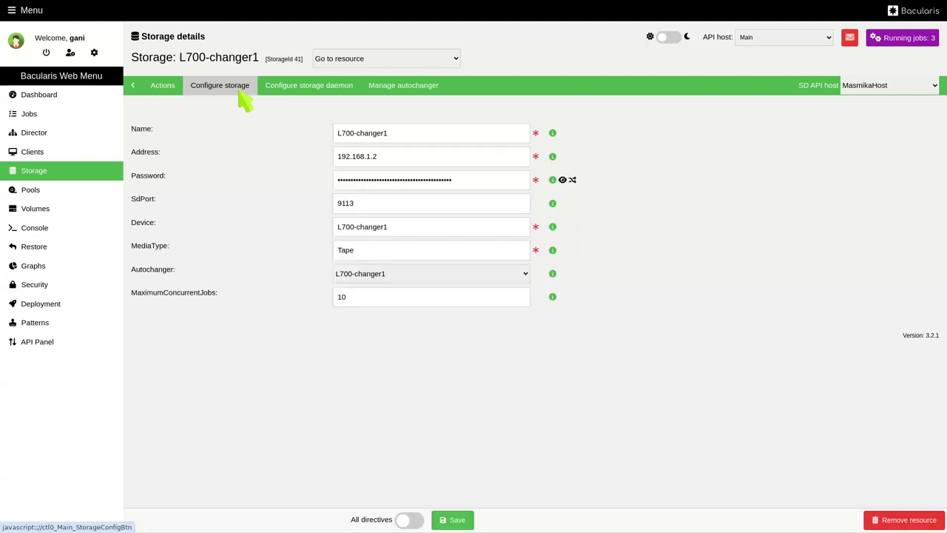
left_click(278, 94)
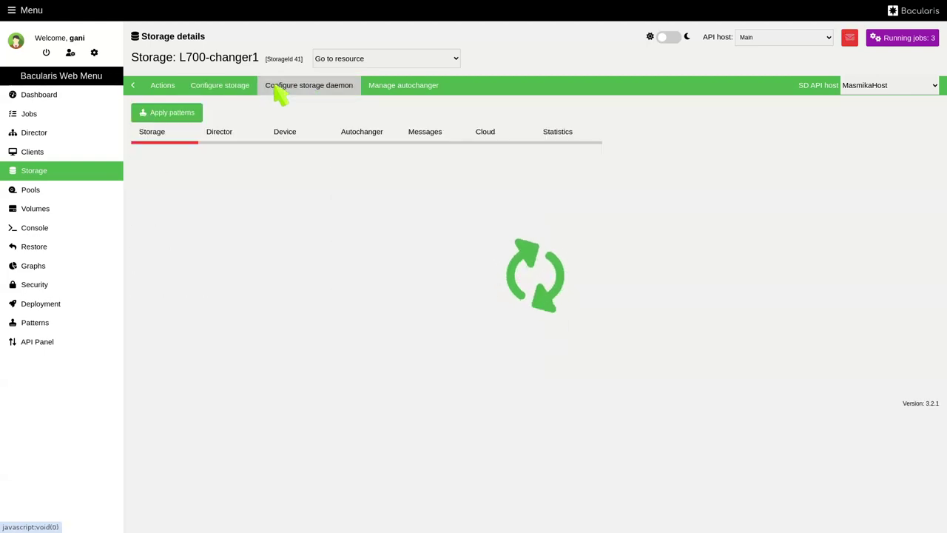
left_click(295, 132)
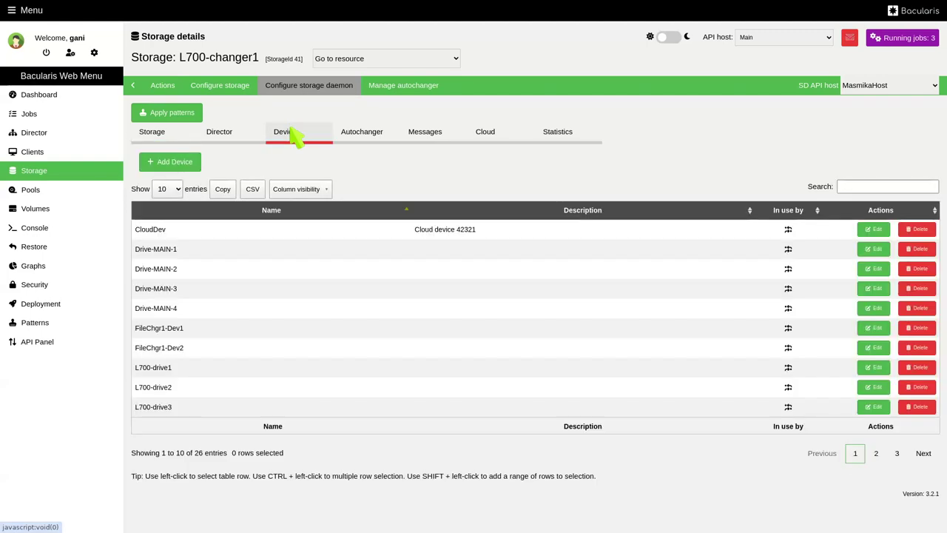
- Open autochanger management for L700-changer1 and review its tape drives and changer slots
left_click(386, 85)
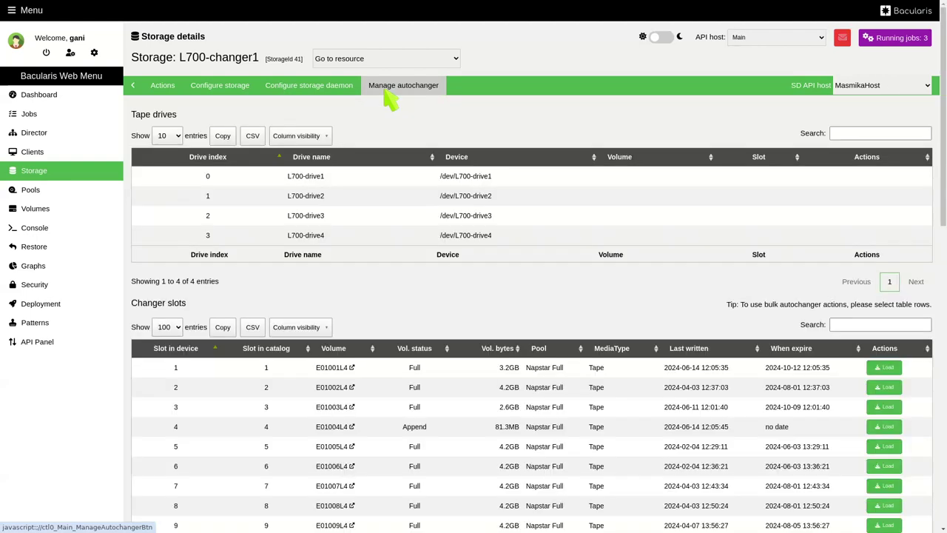
scroll(591, 222, "down", 2)
scroll(594, 223, "down", 1)
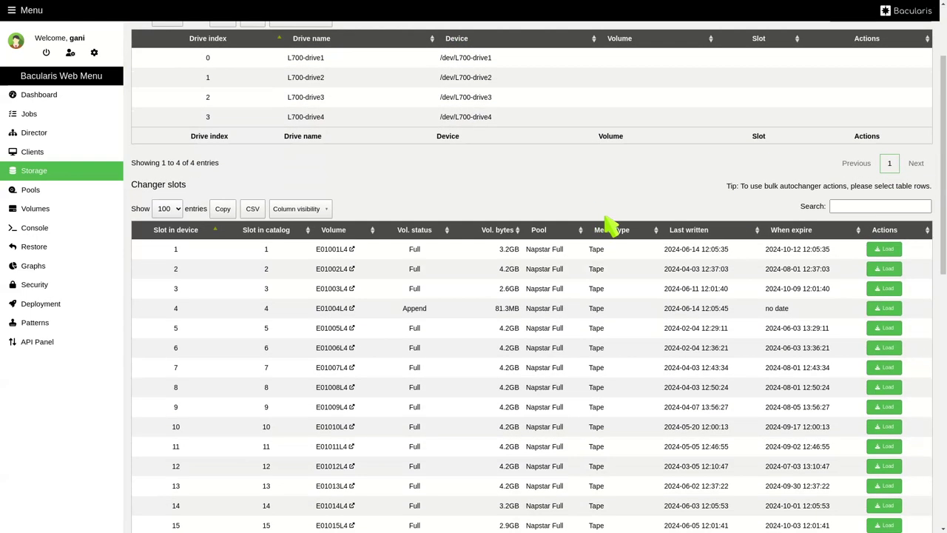
scroll(661, 244, "down", 10)
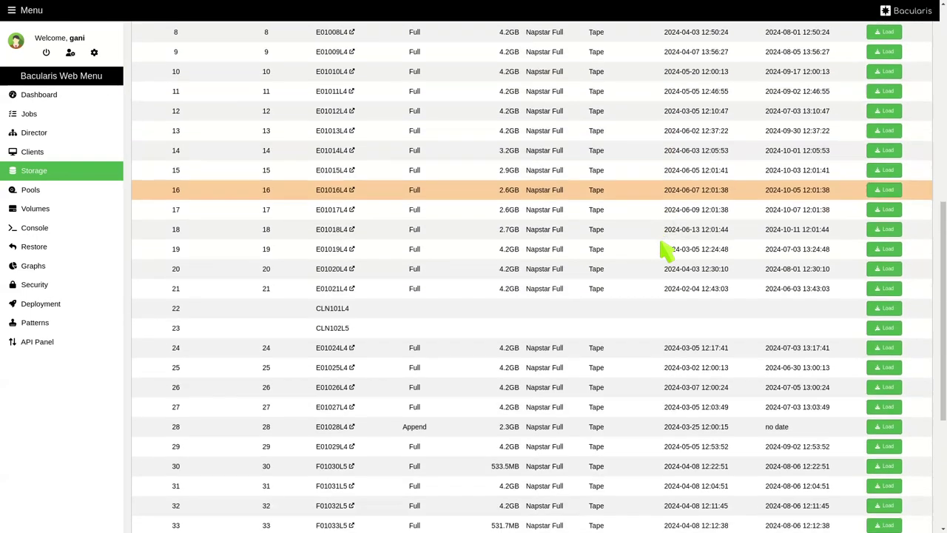
scroll(666, 252, "down", 5)
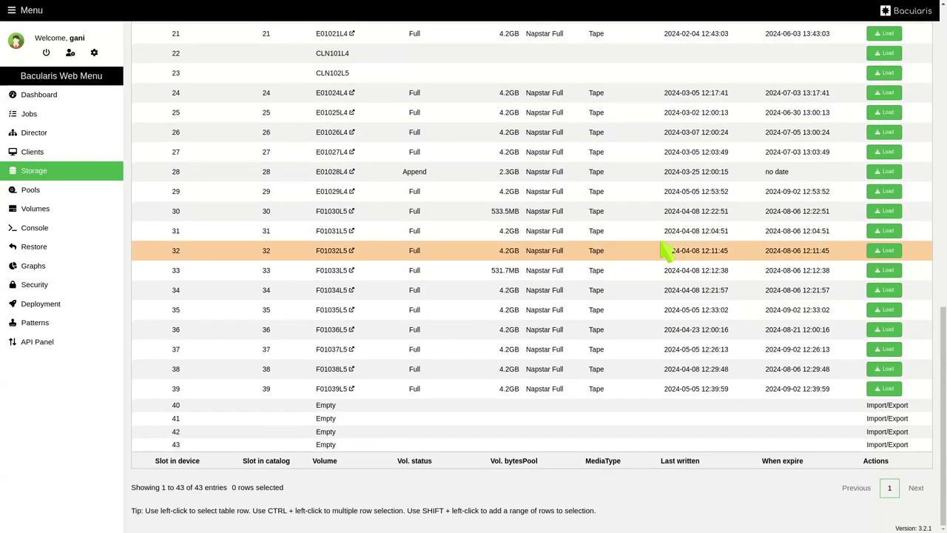
scroll(666, 252, "up", 3)
scroll(666, 252, "up", 8)
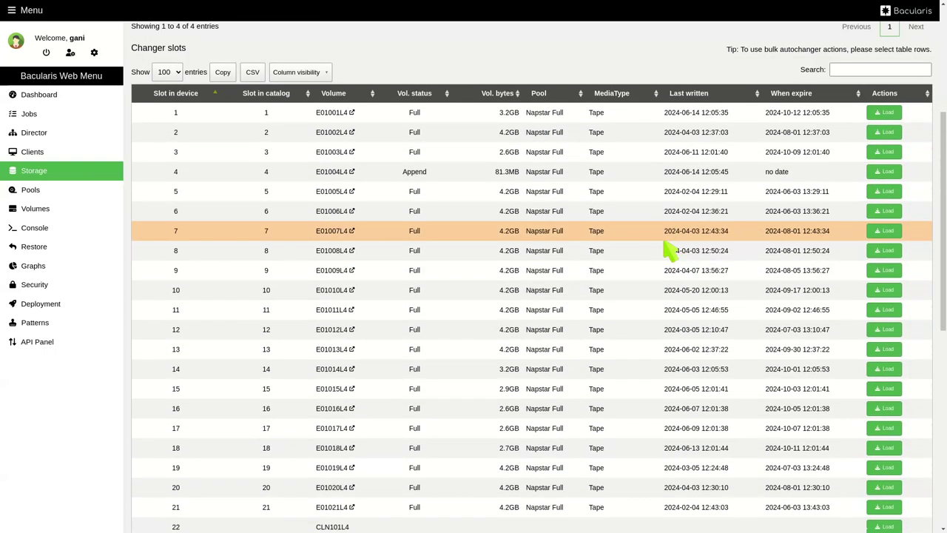
scroll(666, 250, "up", 5)
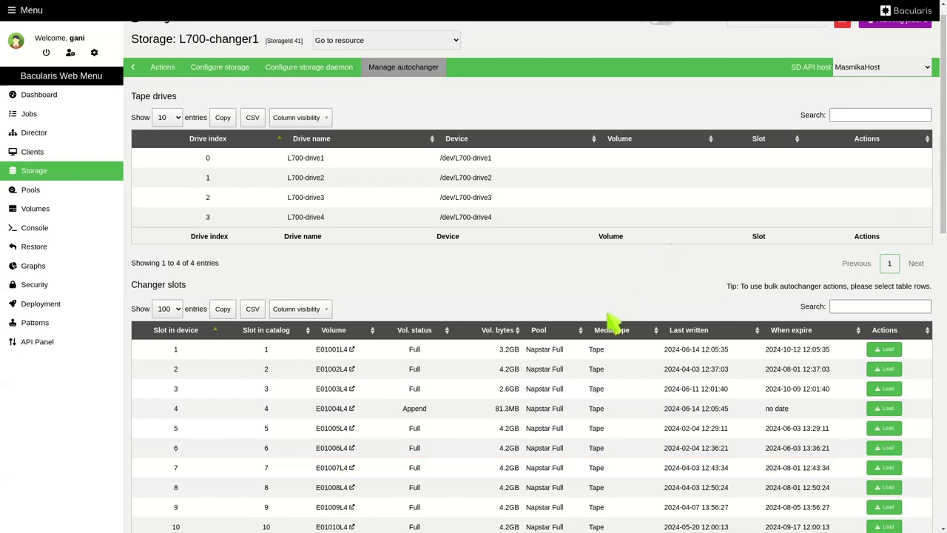
- Load the volume in changer slot 2 into L700-drive1 with the mount volume option enabled
left_click(594, 363)
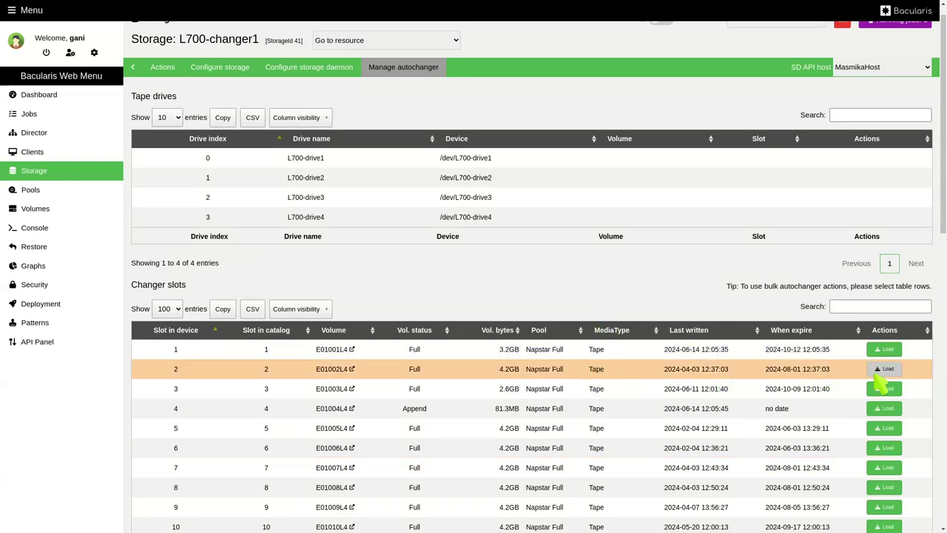
left_click(882, 369)
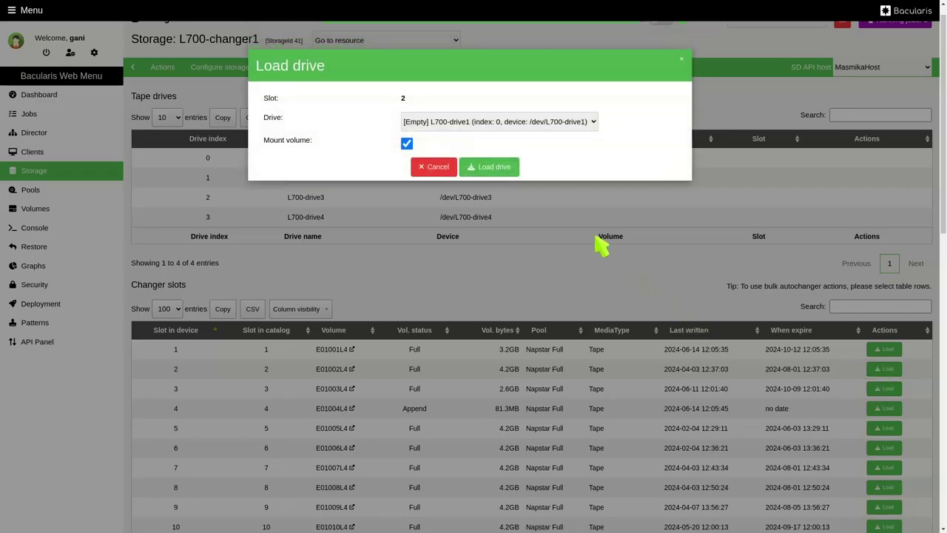
left_click(500, 123)
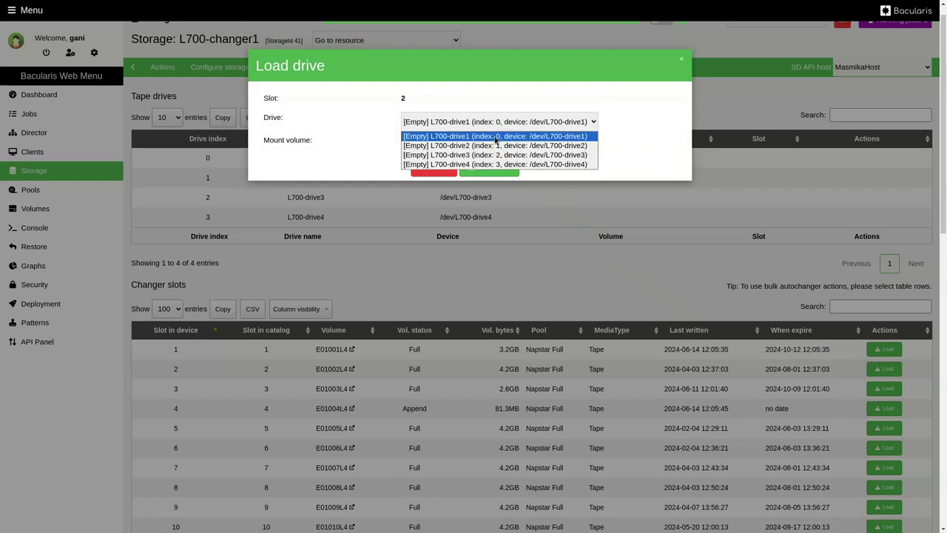
left_click(488, 164)
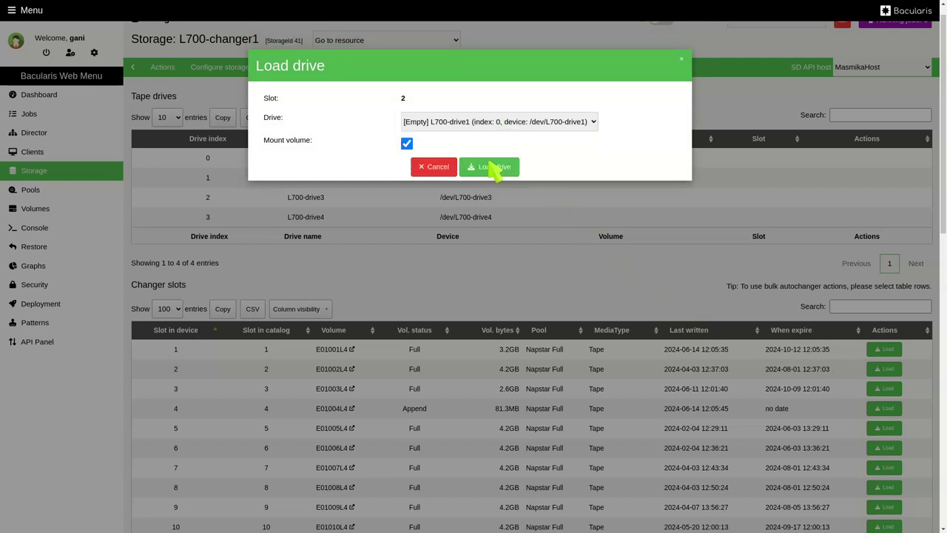
left_click(489, 169)
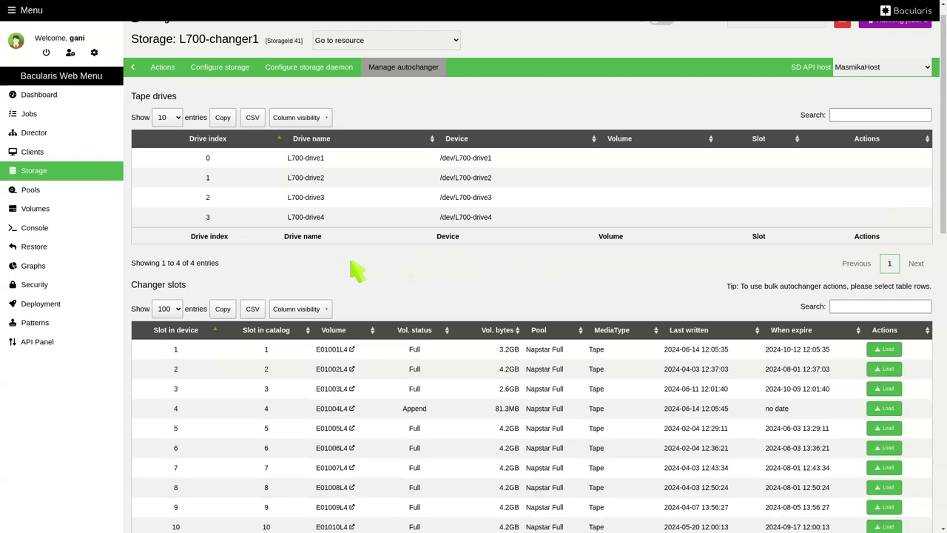
- Select changer slots 1 and 2 and move their volumes to import/export slots
scroll(434, 275, "down", 2)
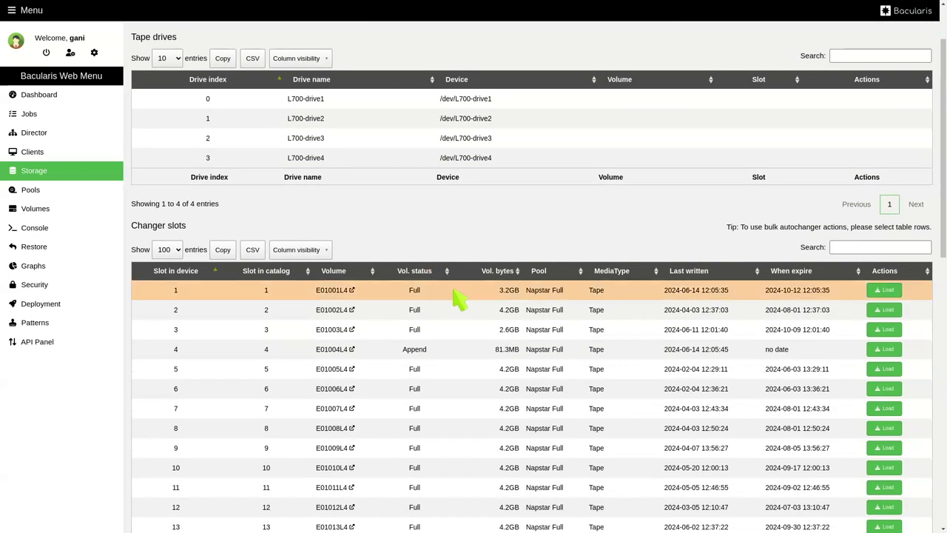
left_click(455, 296)
left_click(454, 303)
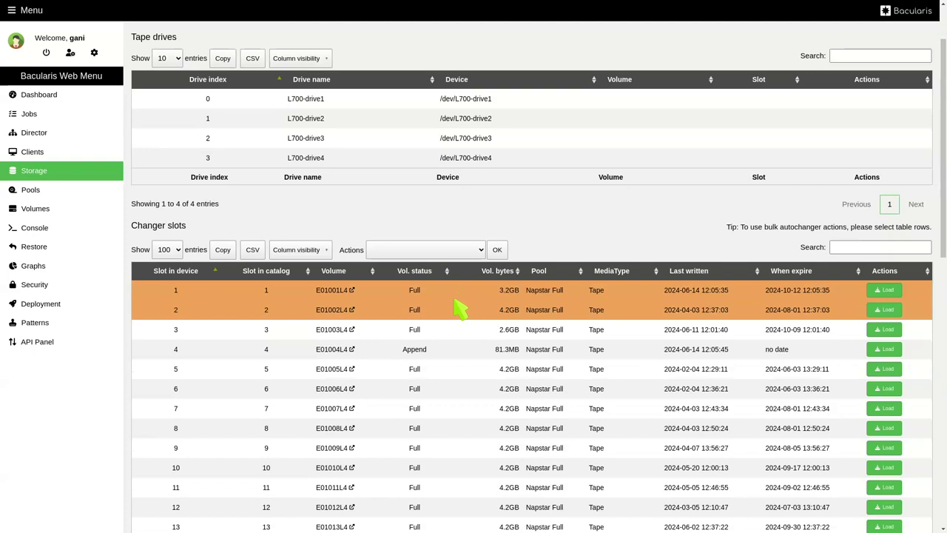
left_click(440, 253)
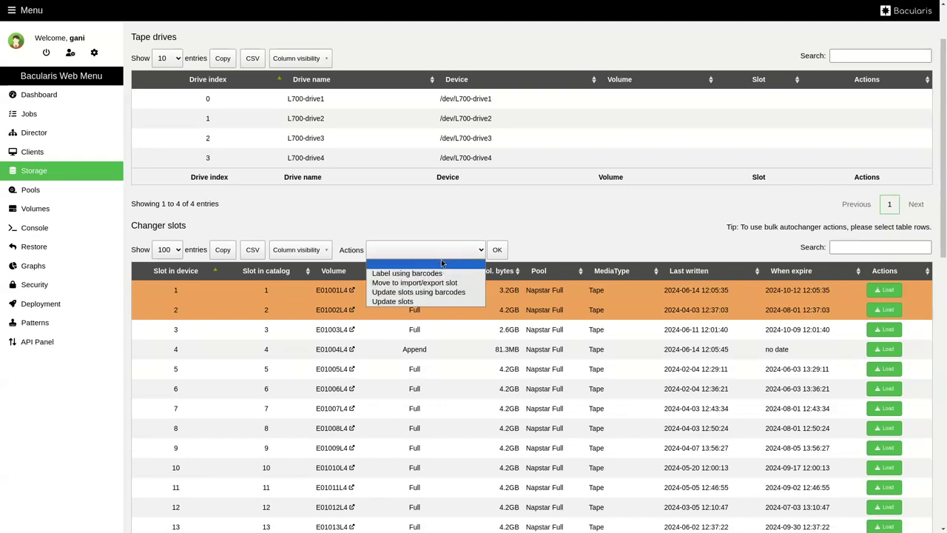
left_click(452, 283)
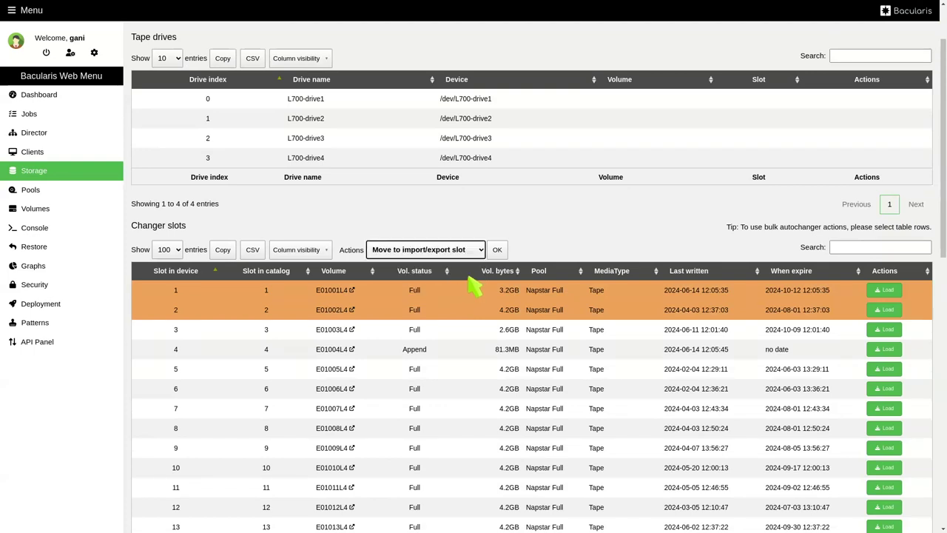
left_click(497, 250)
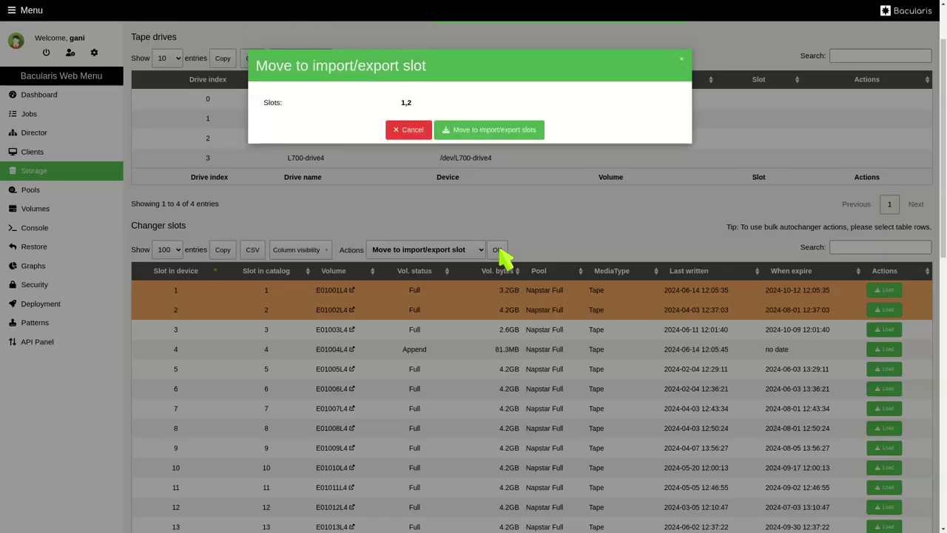
left_click(506, 129)
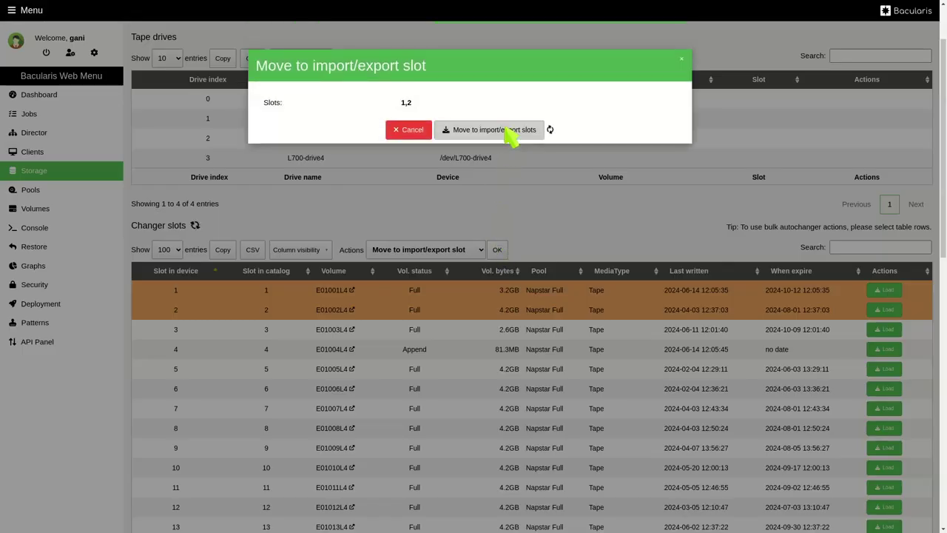
- Release import/export slot 40 to destination slot 1 and import/export slot 41 to destination slot 2
scroll(655, 271, "down", 3)
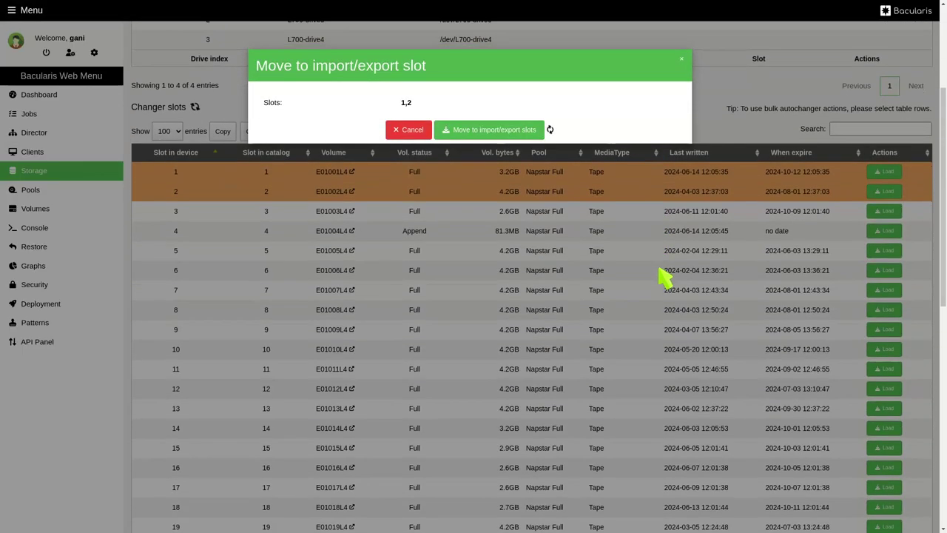
scroll(665, 280, "down", 5)
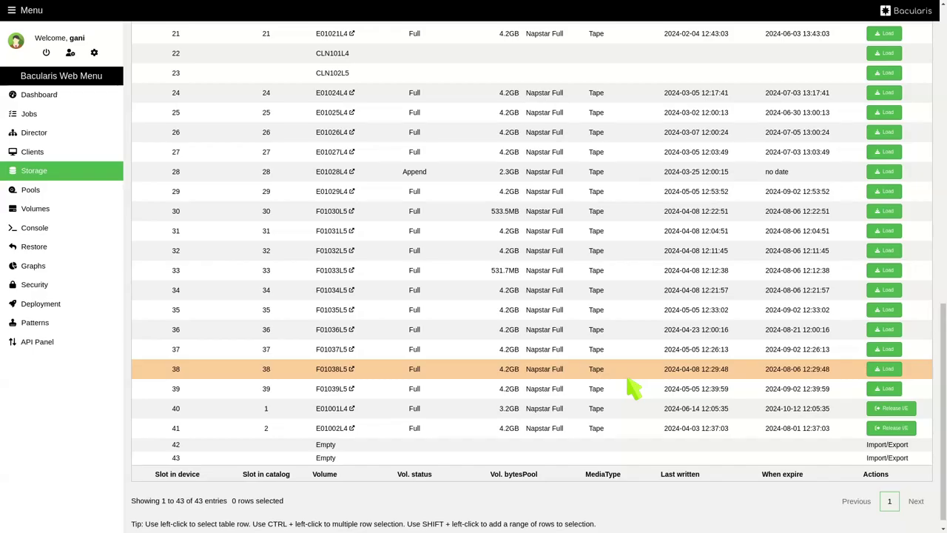
left_click(874, 408)
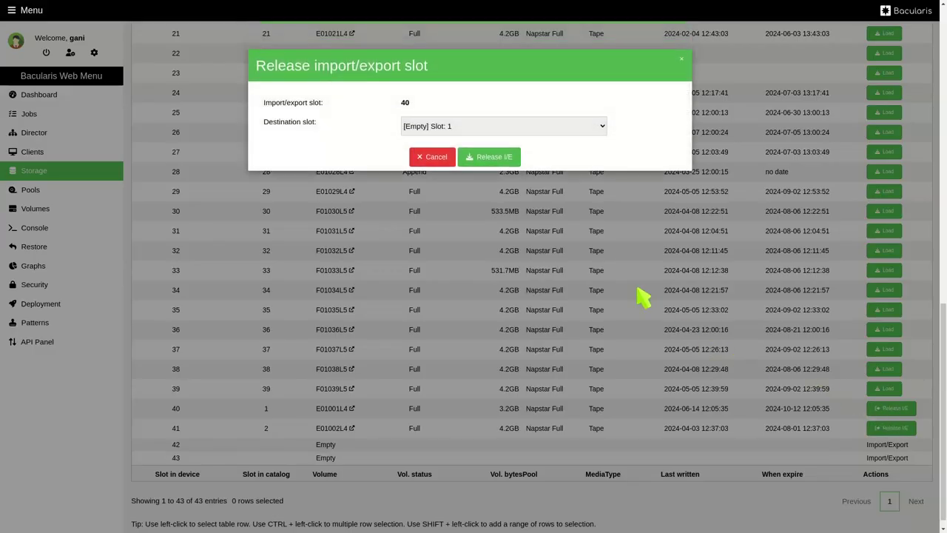
left_click(502, 164)
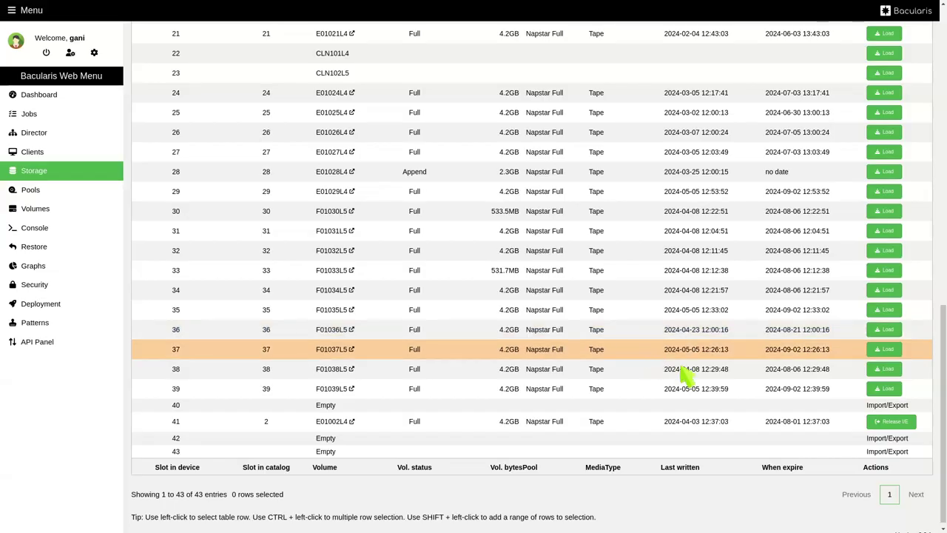
left_click(891, 421)
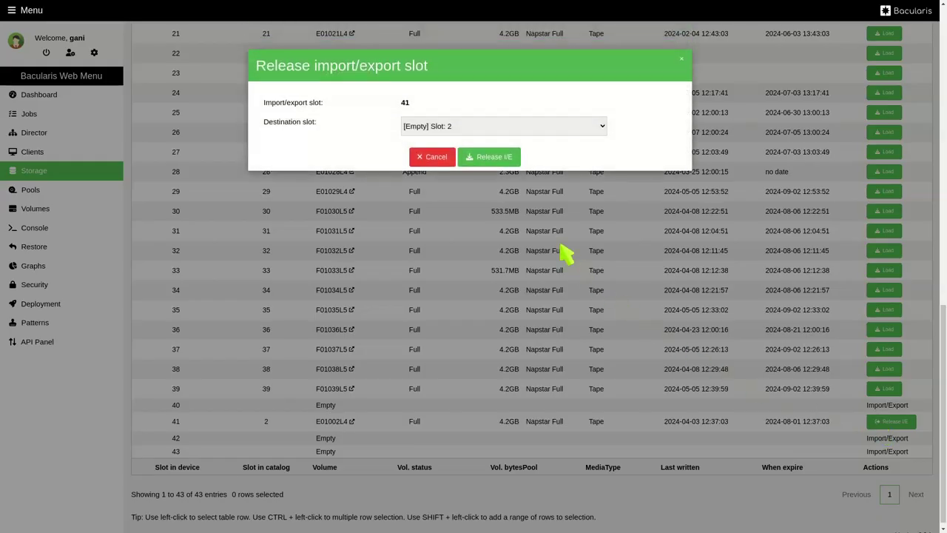
left_click(496, 162)
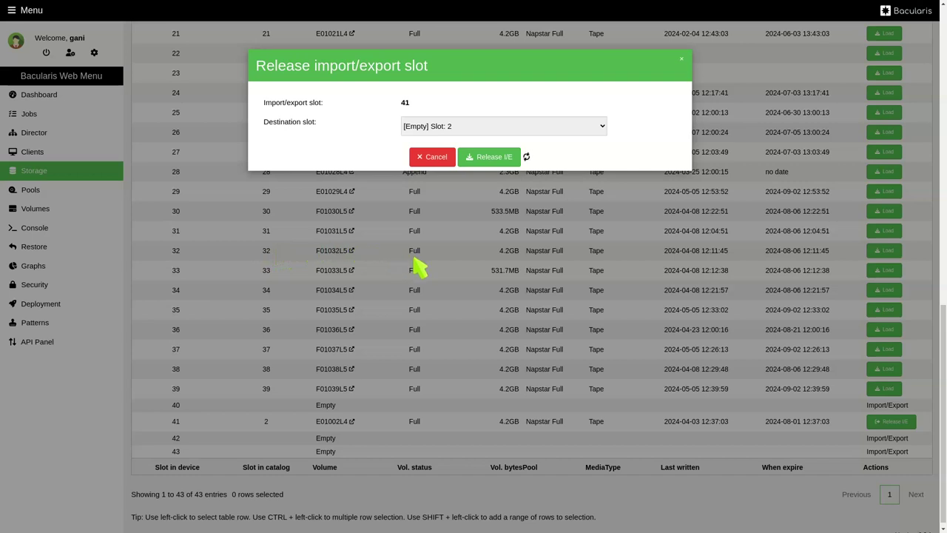
scroll(465, 296, "up", 10)
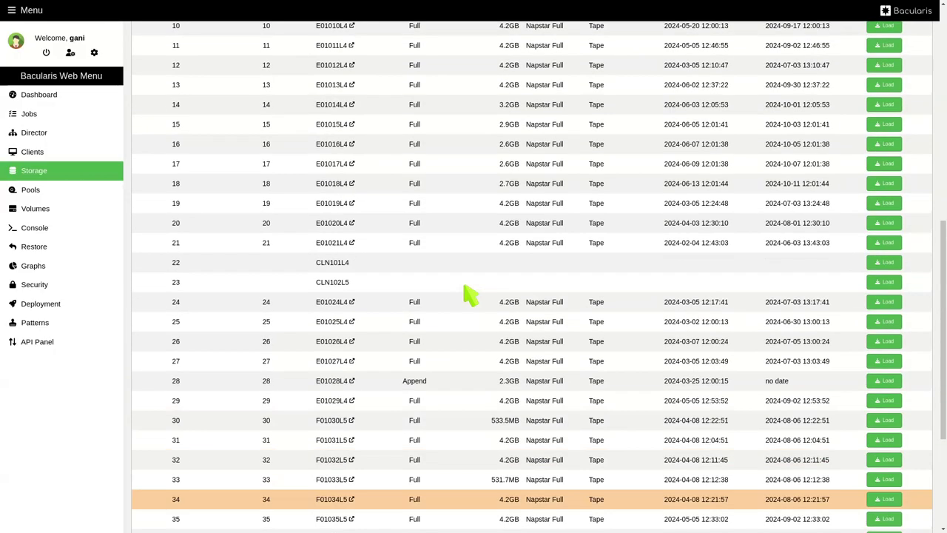
scroll(465, 296, "up", 2)
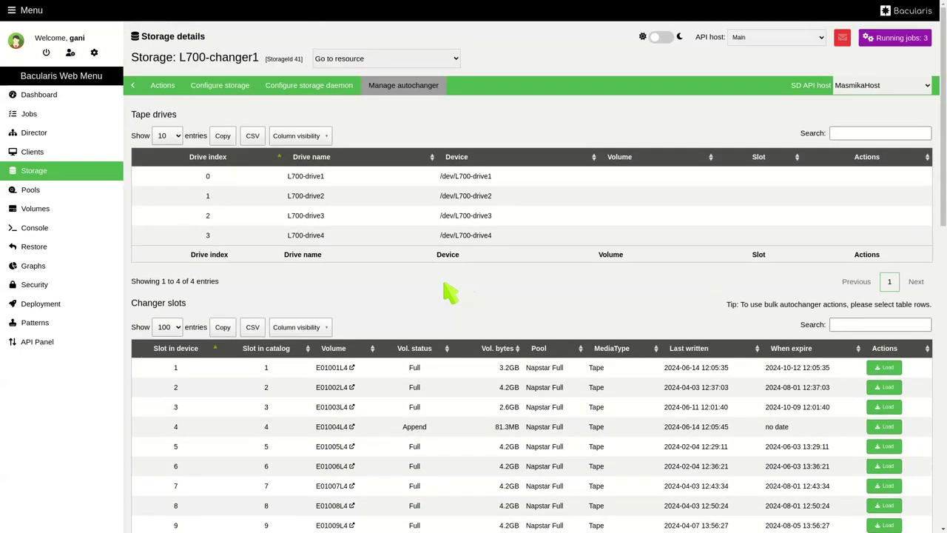
- Open the details of pool eee and review its volume status graph, volumes in the pool and configuration
left_click(63, 196)
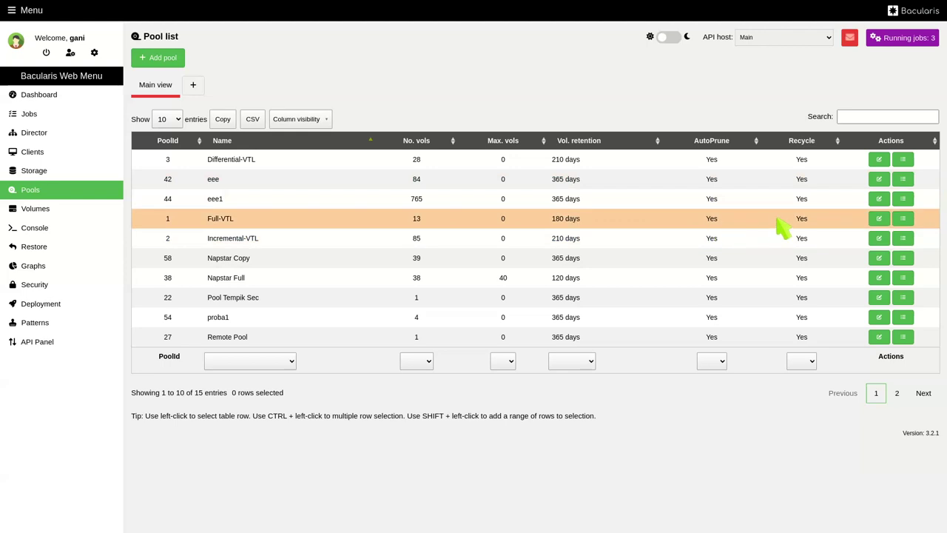
left_click(902, 180)
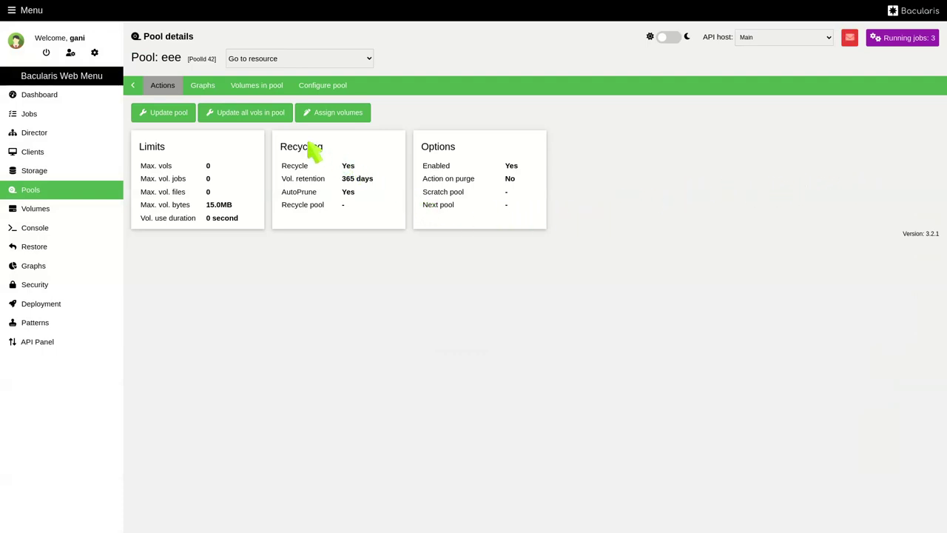
left_click(207, 86)
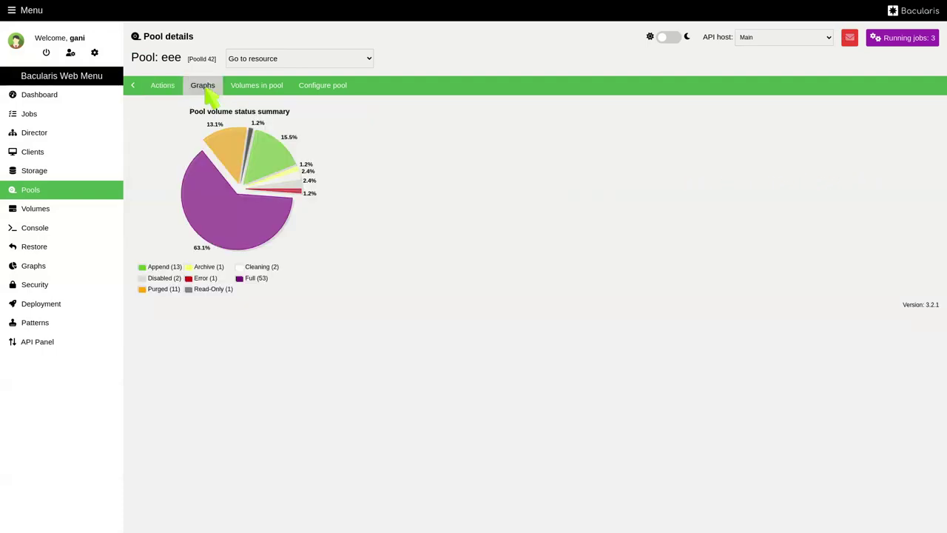
left_click(255, 92)
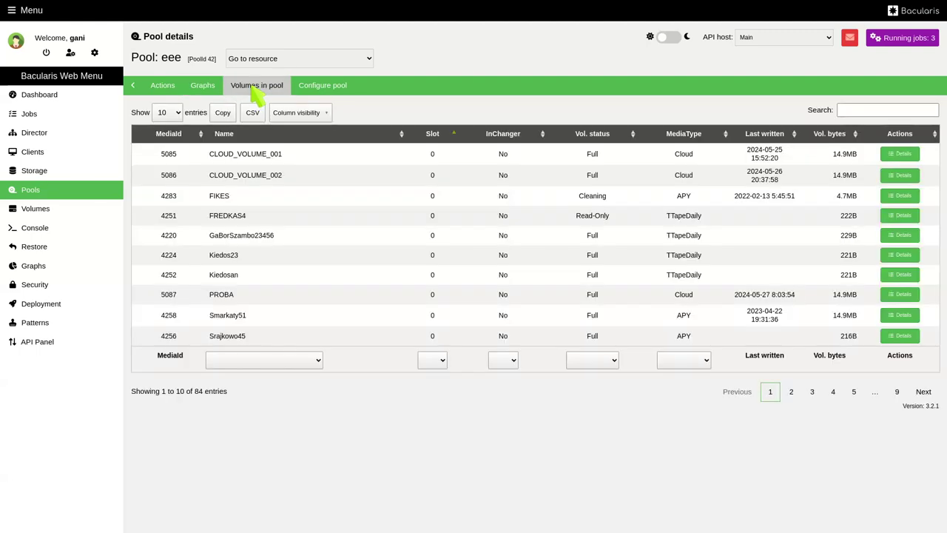
left_click(316, 95)
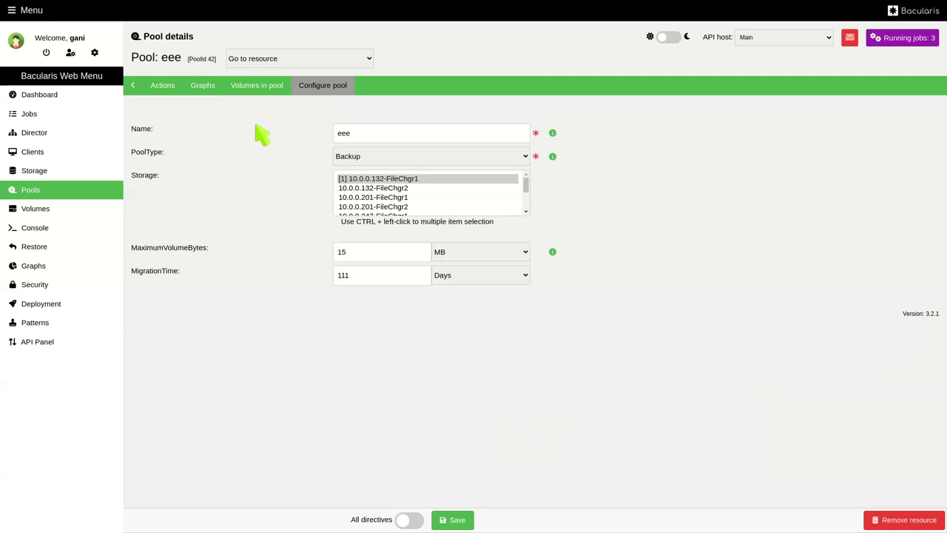
- Open the volume list and filter it to the Full-VTL pool
left_click(71, 205)
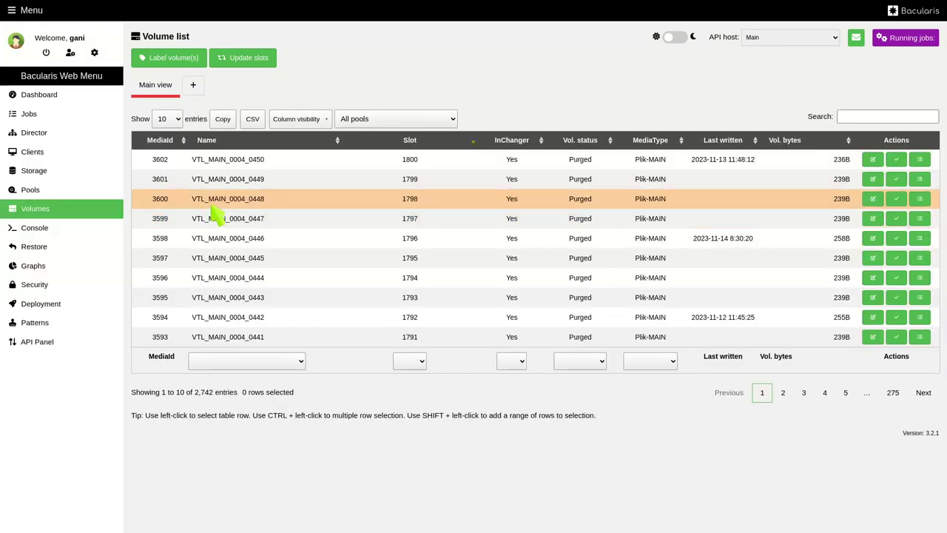
left_click(384, 122)
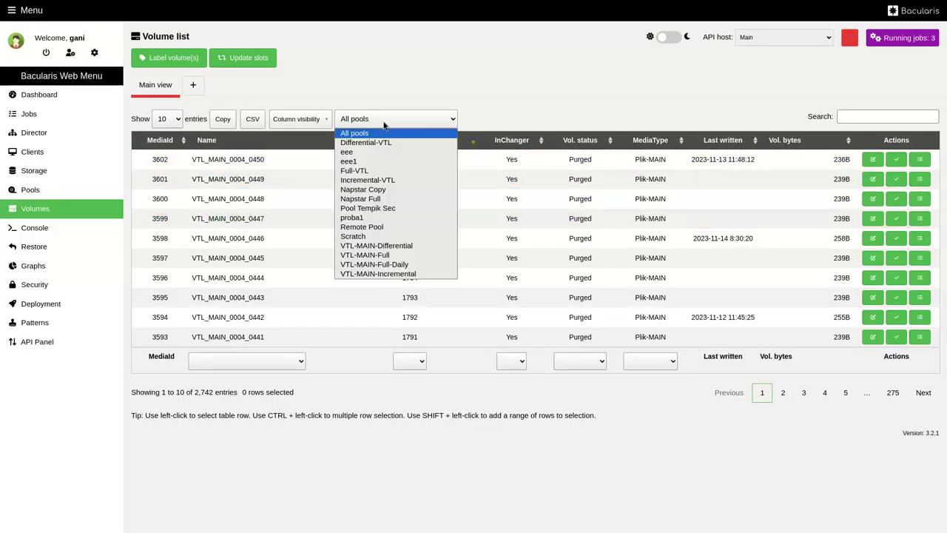
key("Escape")
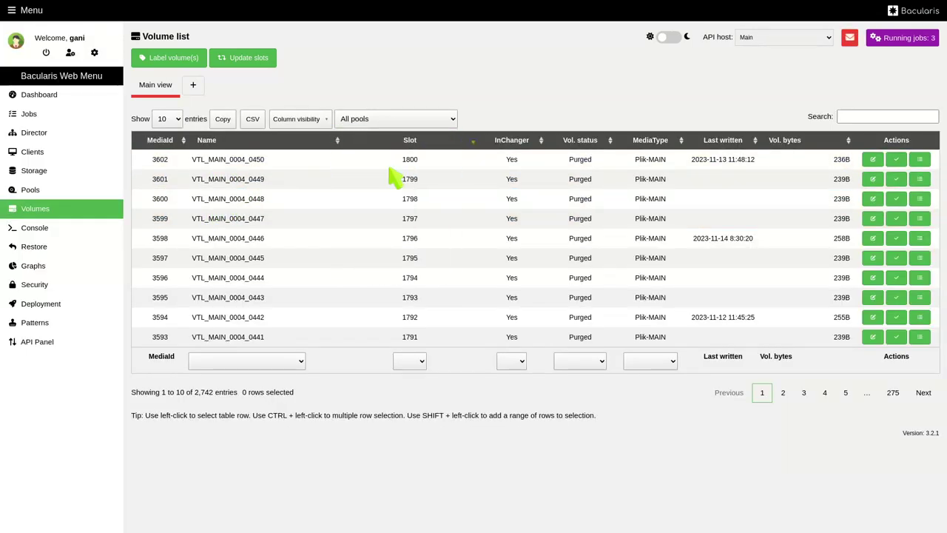
left_click(482, 212)
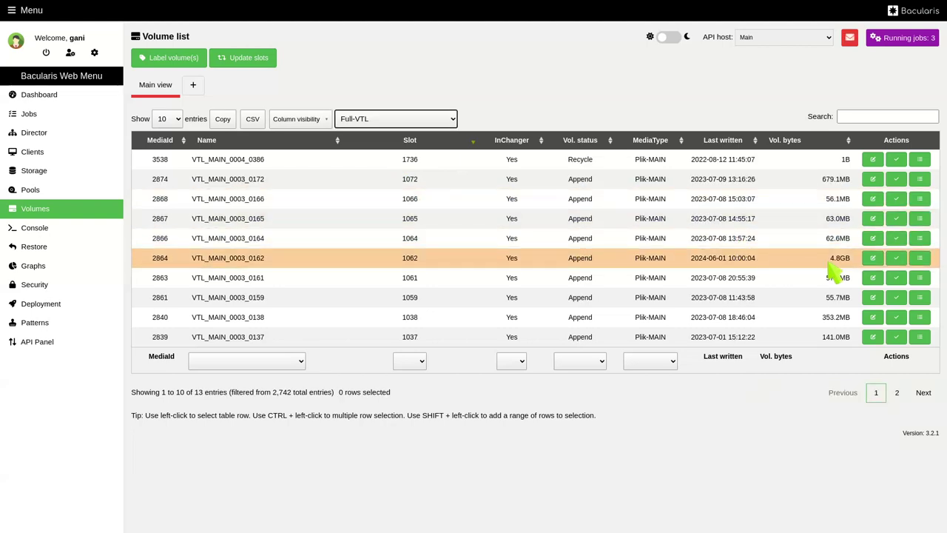
- Review the job list of volume VTL_MAIN_0003_0162, then its details, jobs on the volume and configuration
left_click(897, 263)
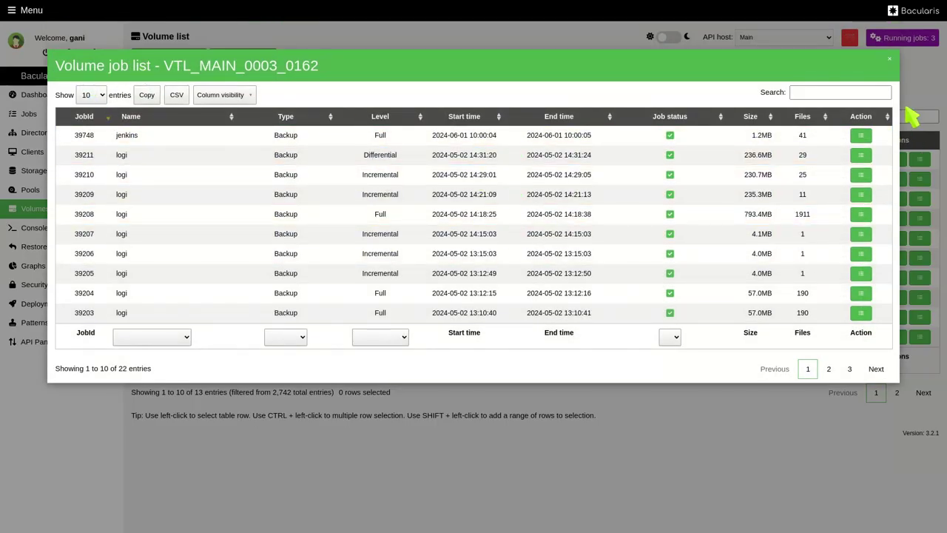
left_click(890, 59)
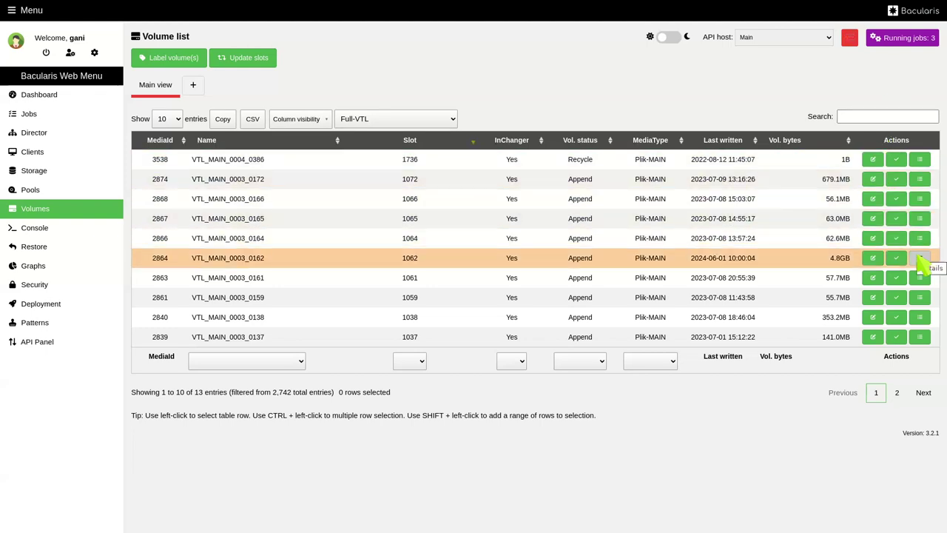
left_click(918, 258)
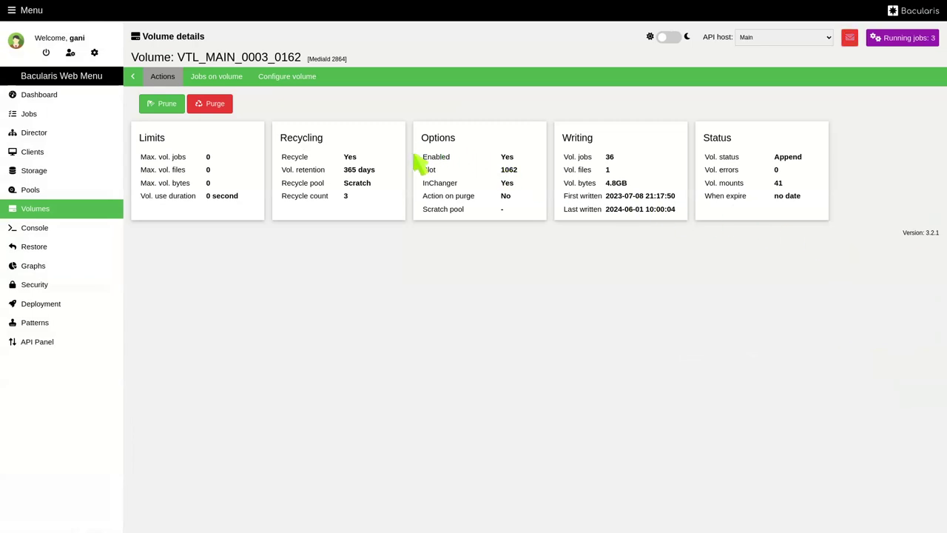
left_click(245, 81)
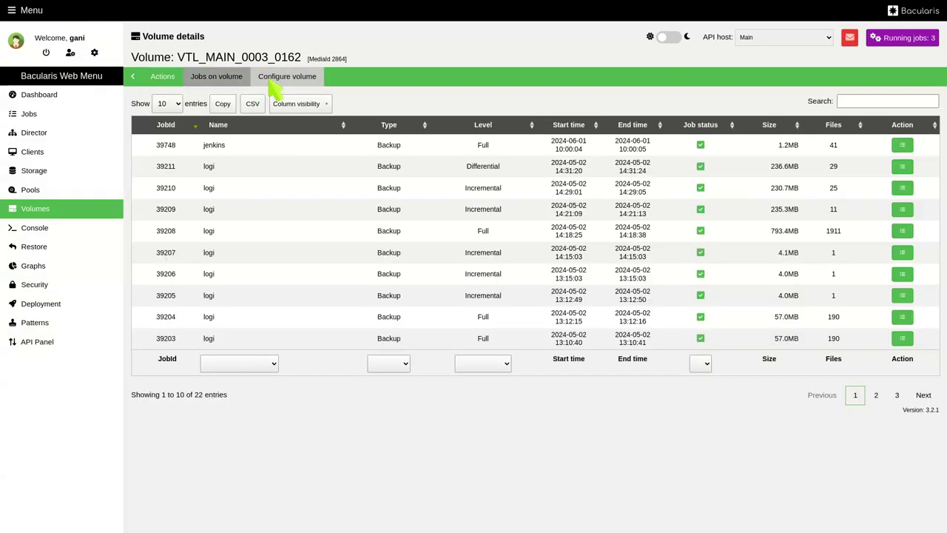
left_click(275, 79)
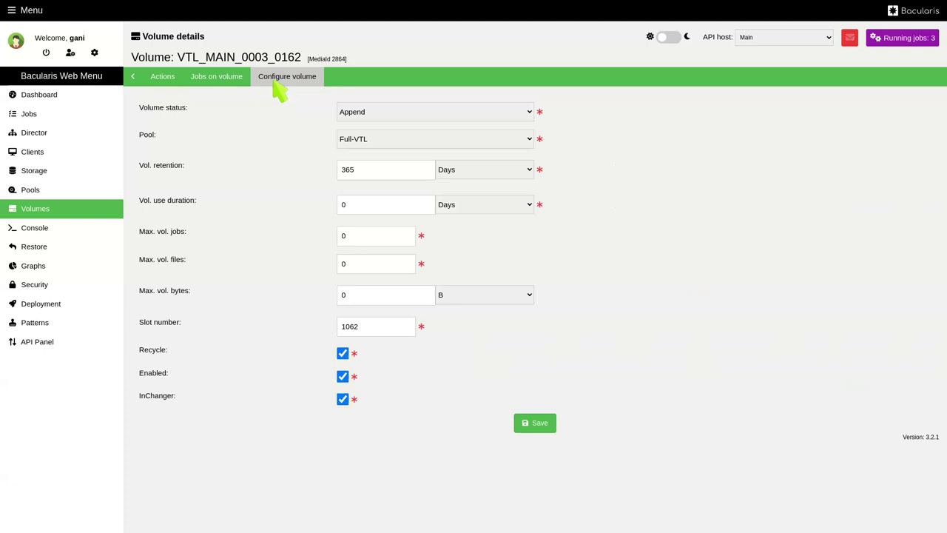
- Run the bconsole command "list media" in the web console and examine its output
left_click(83, 234)
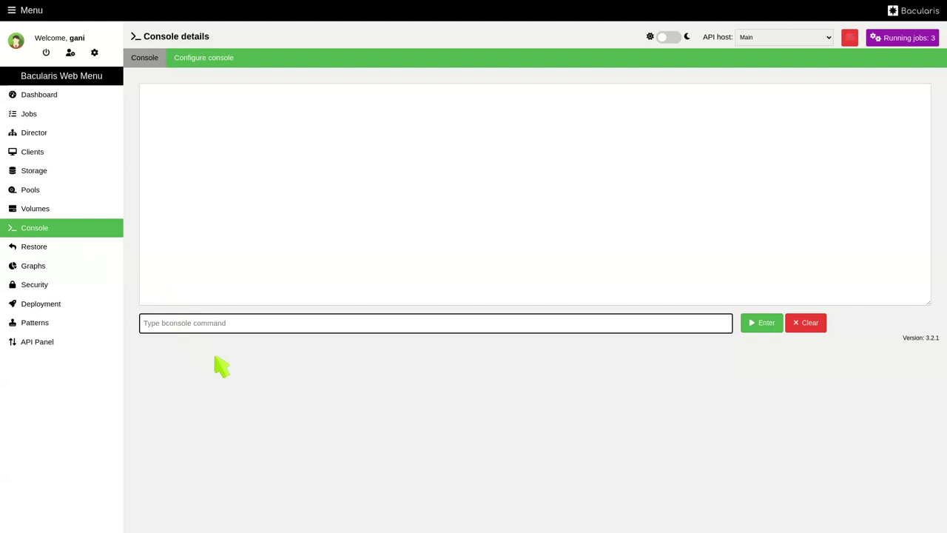
type("list media")
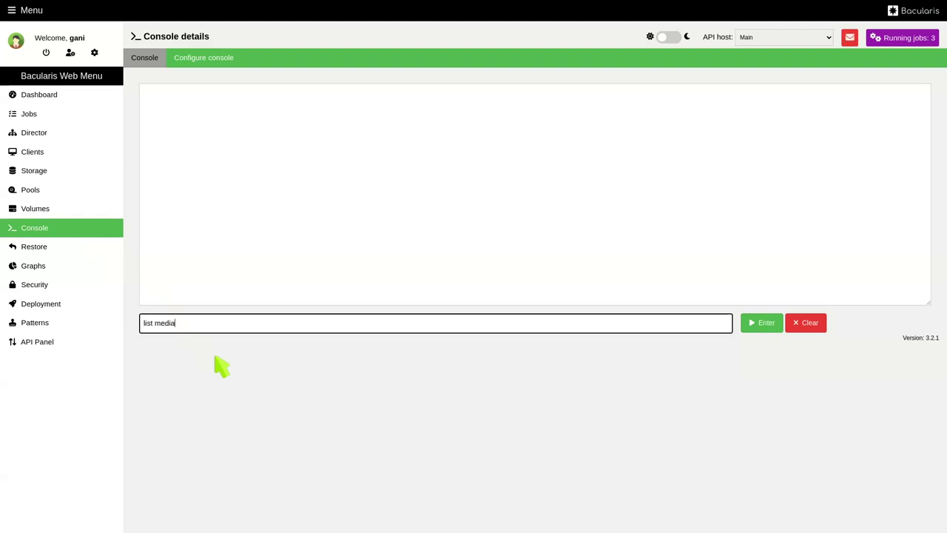
key("Return")
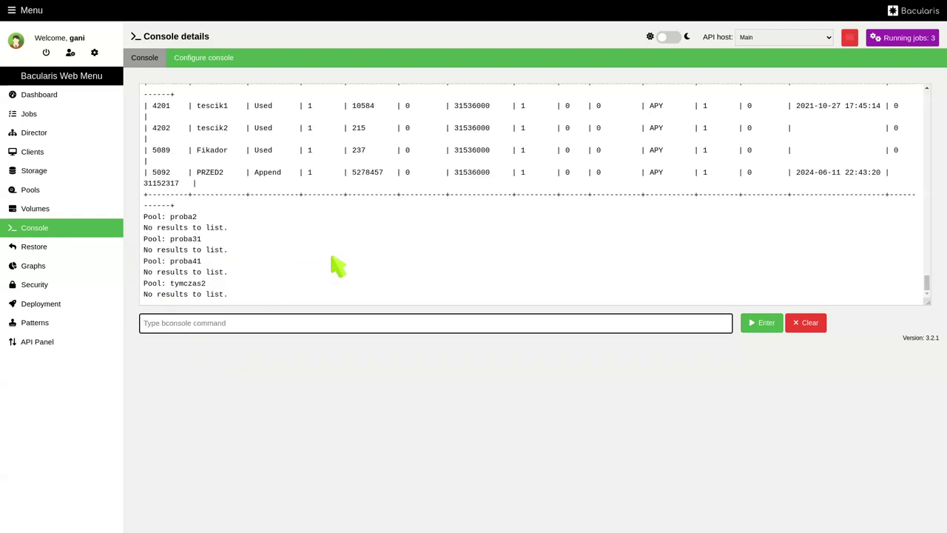
mouse_move(927, 282)
left_mouse_down()
mouse_move(926, 258)
mouse_move(925, 293)
left_mouse_up()
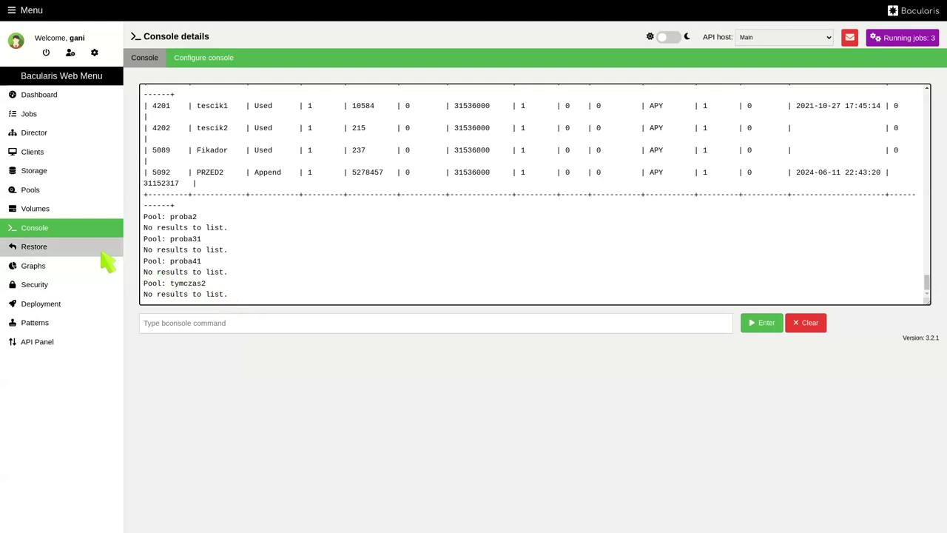
- Start the restore wizard with darkstar-fd as the source backup client and continue to backup selection
left_click(73, 247)
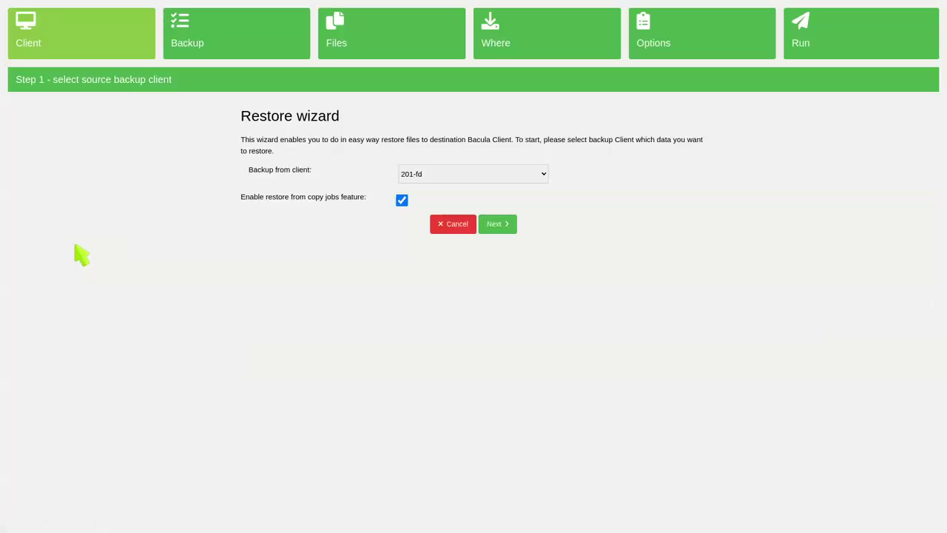
left_click(466, 176)
scroll(481, 233, "down", 1)
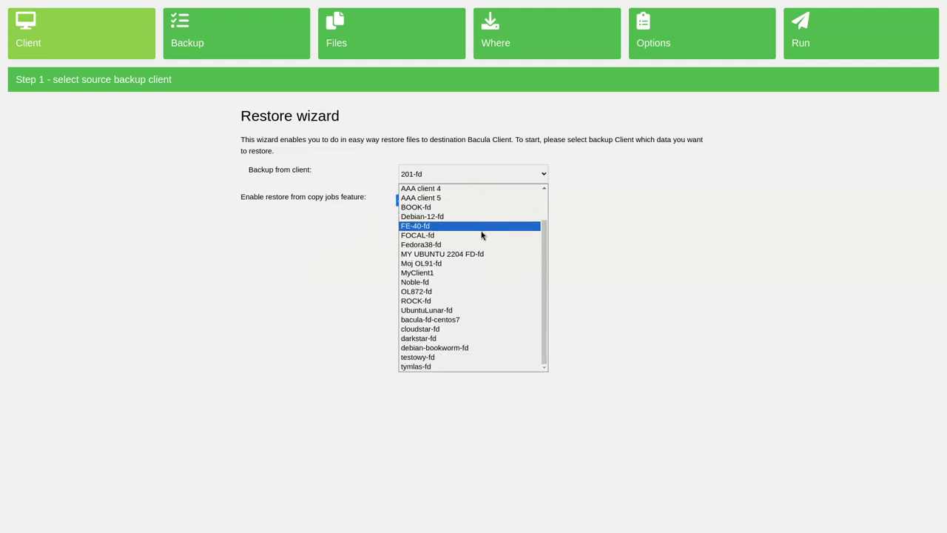
left_click(478, 338)
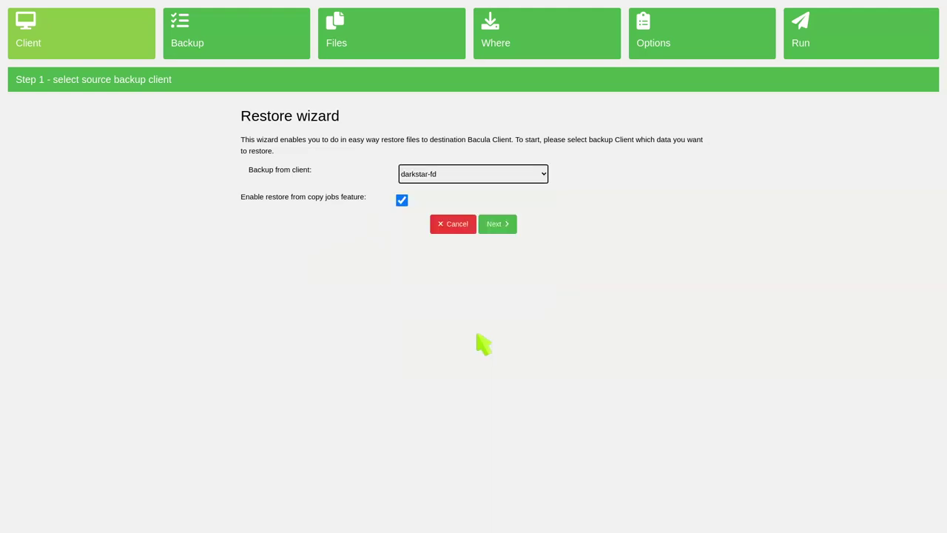
left_click(498, 225)
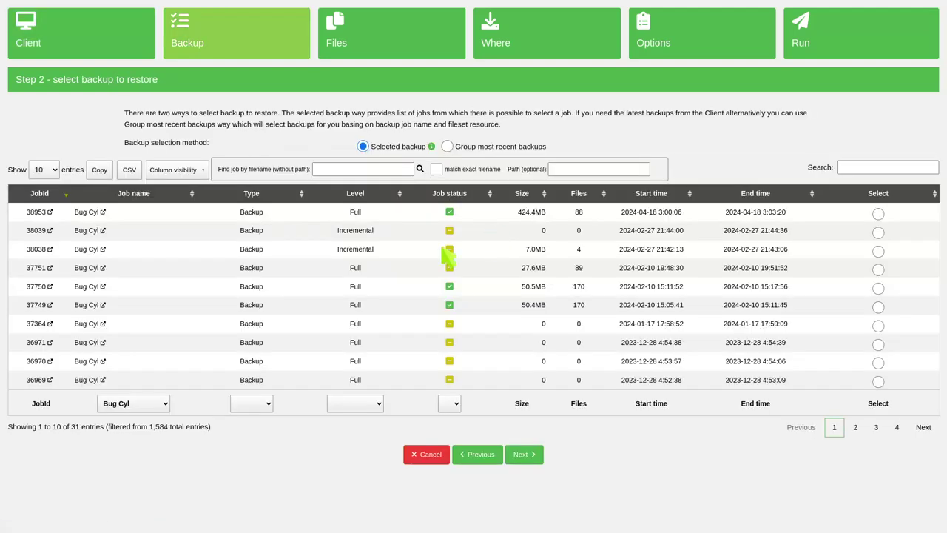
- Filter the backups by job name Bug Cyl, choose backup job 38953 and continue to file selection
left_click(129, 404)
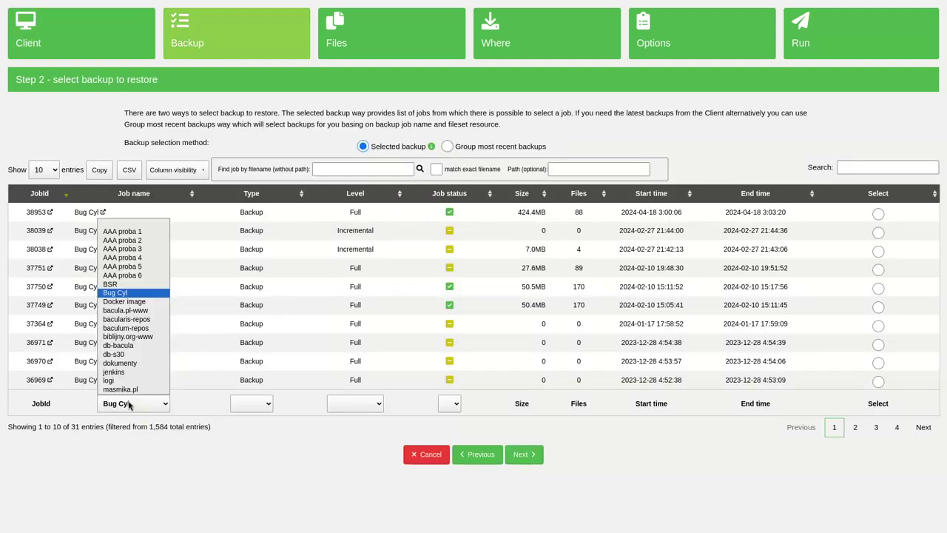
left_click(158, 236)
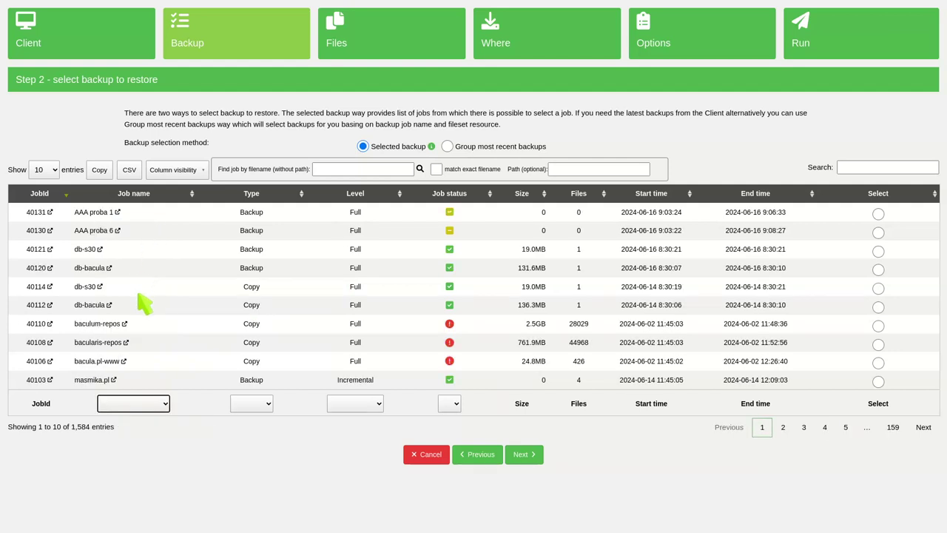
left_click(132, 400)
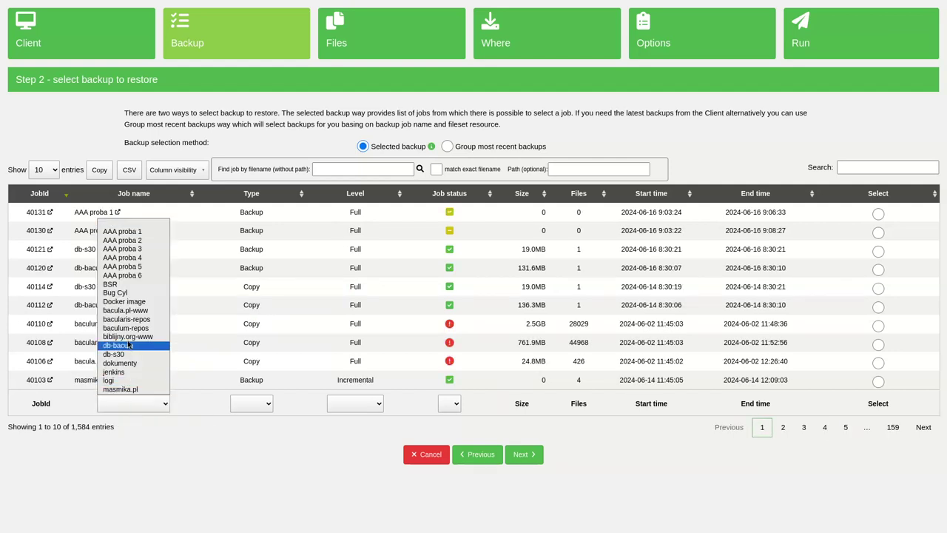
left_click(132, 294)
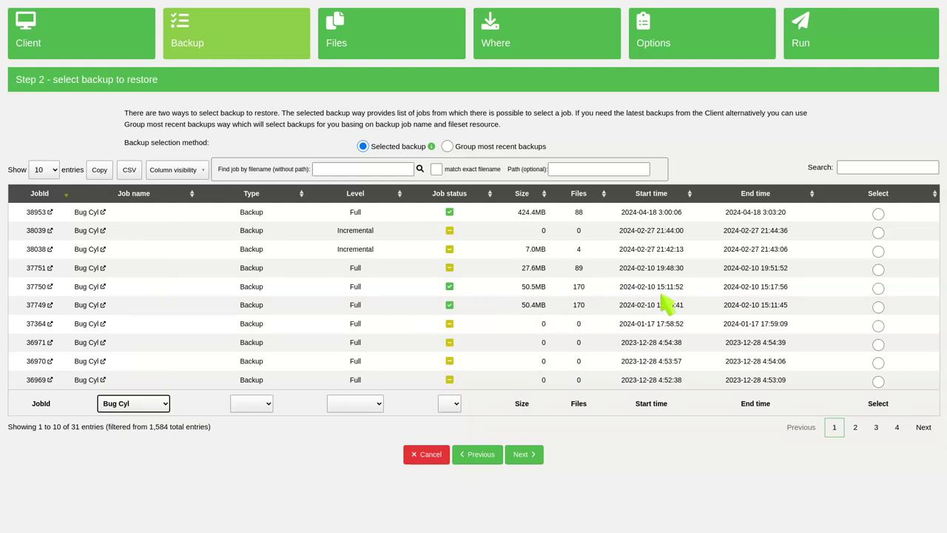
left_click(879, 213)
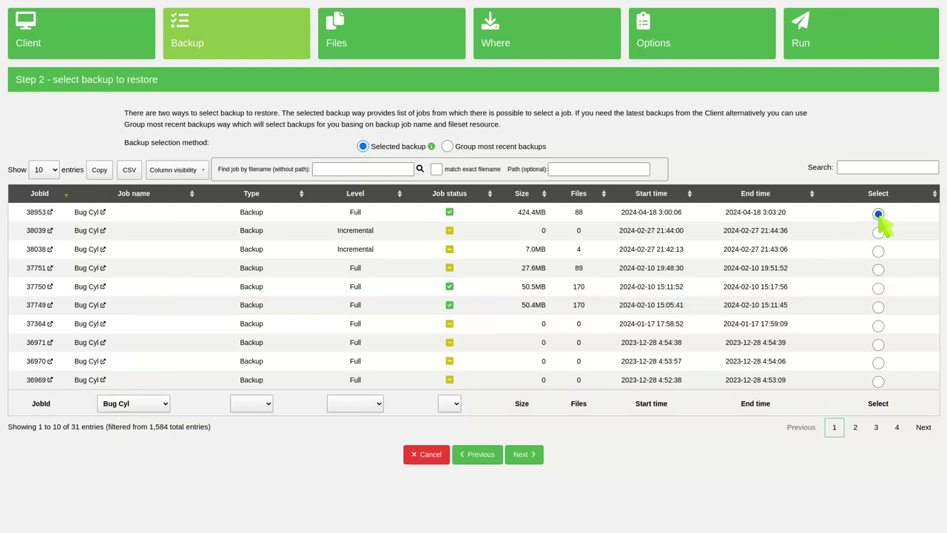
left_click(531, 459)
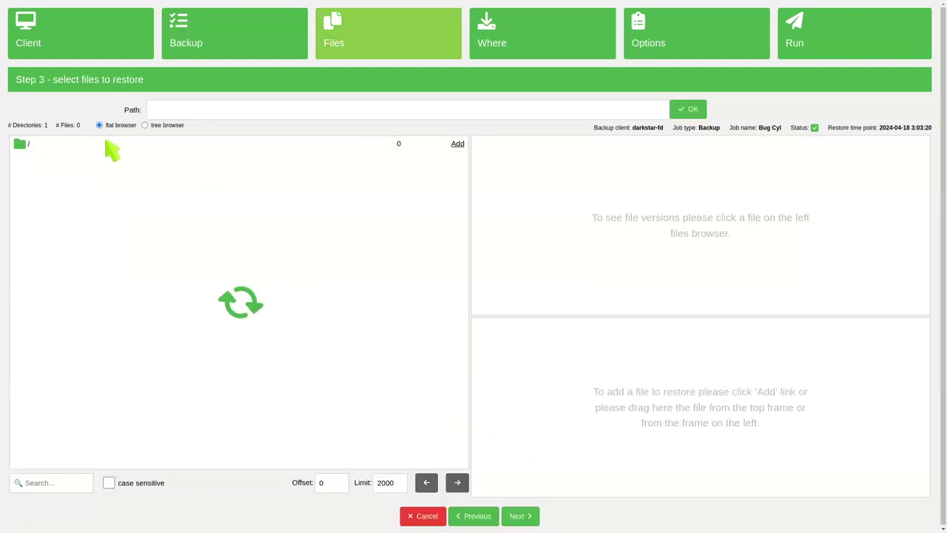
- Switch the file selection to the tree browser and expand /var/lib with its dnf and rpm folders
left_click(145, 125)
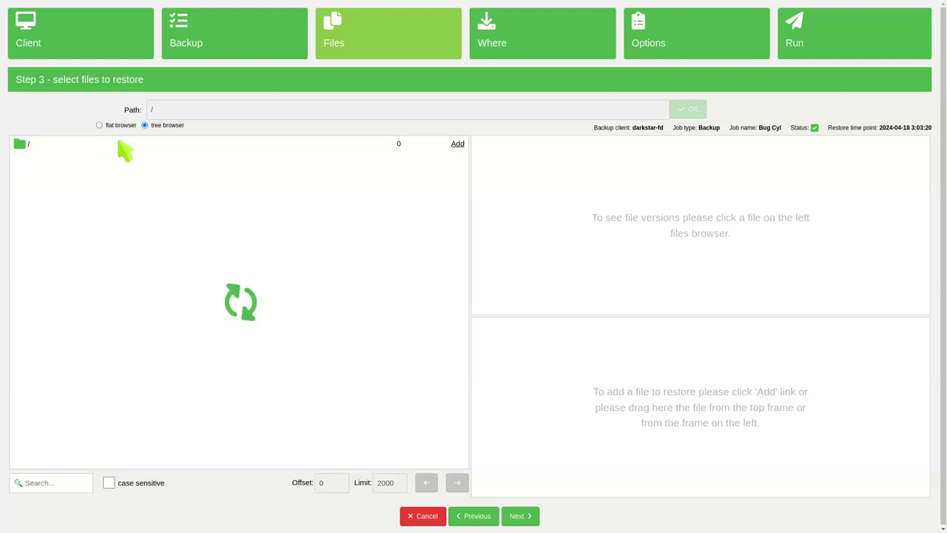
left_click(117, 146)
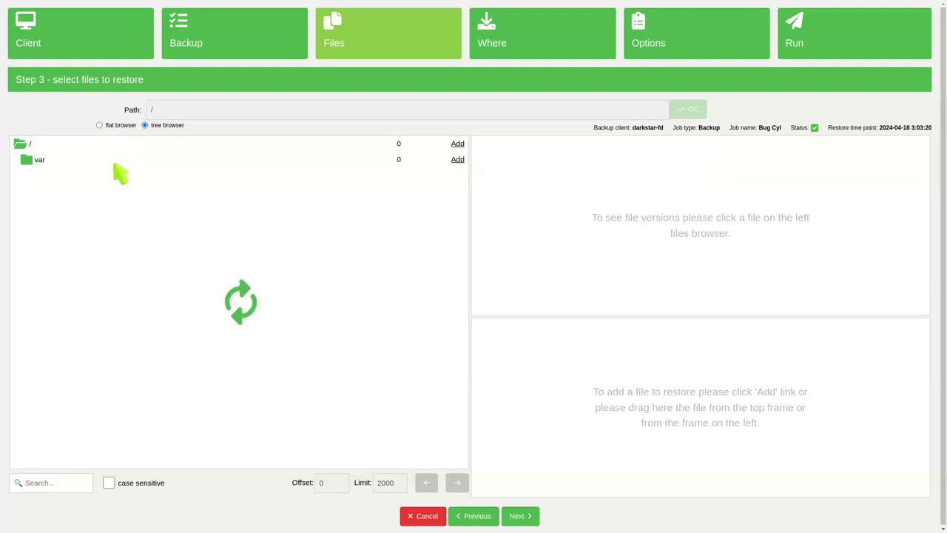
left_click(114, 162)
left_click(116, 176)
left_click(116, 191)
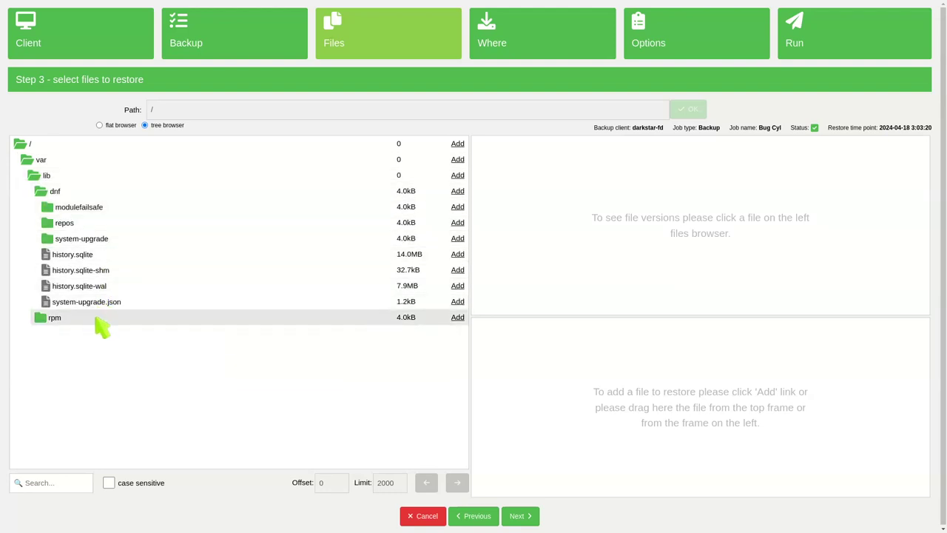
left_click(101, 322)
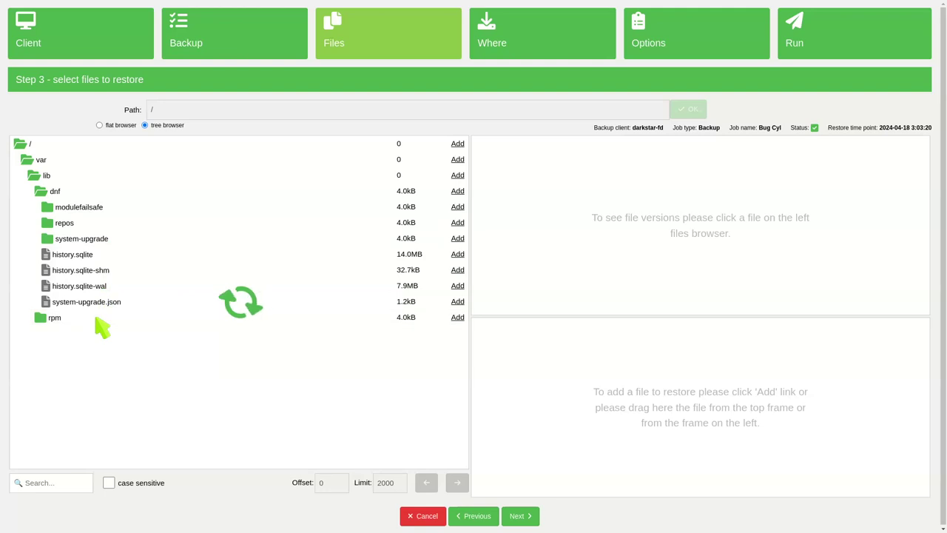
- Show the versions of history.sqlite-shm, add history.sqlite-wal to the files to restore and continue to the destination step
left_click(106, 271)
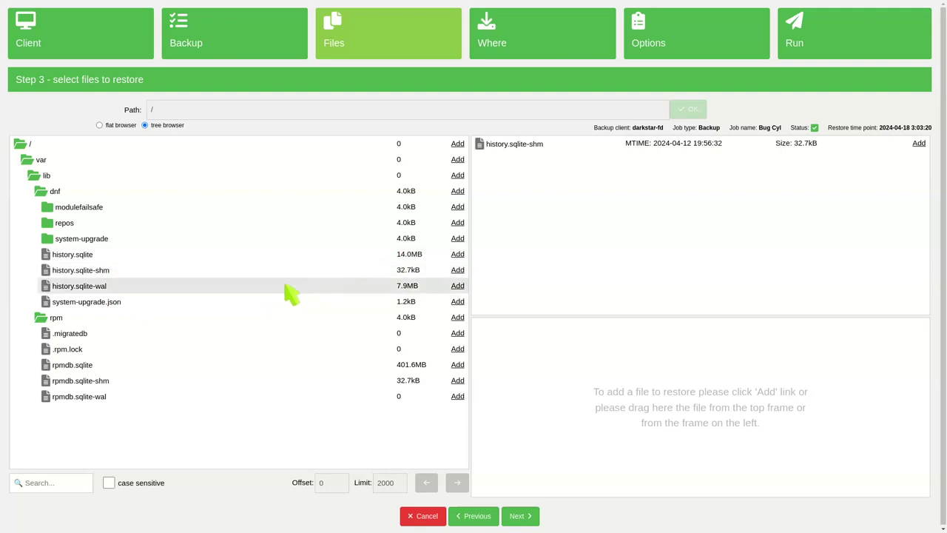
left_click_drag(264, 296, 767, 409)
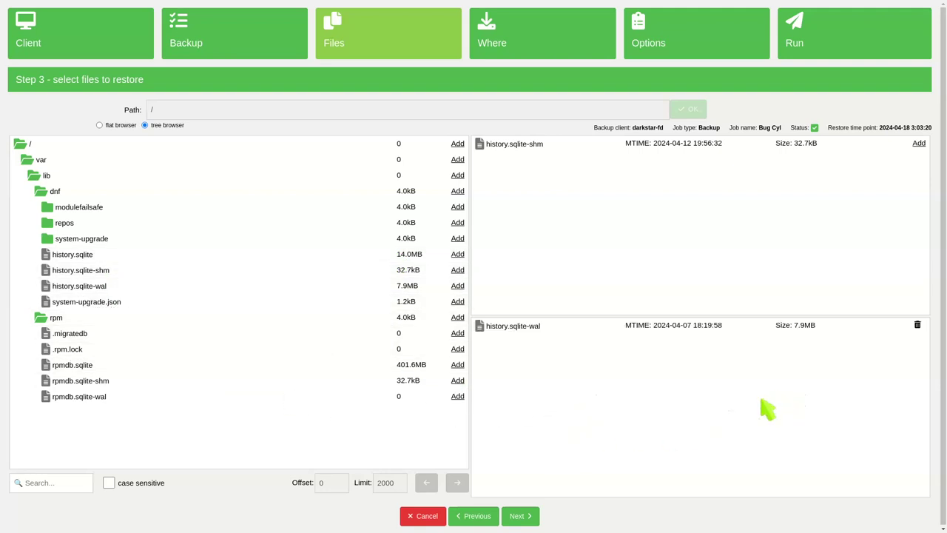
left_click(516, 512)
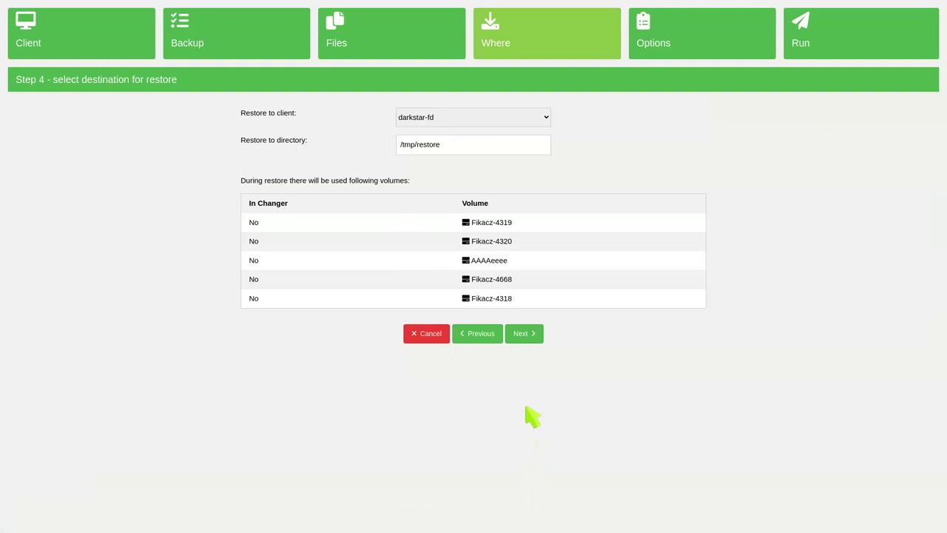
- Accept darkstar-fd and /tmp/restore as the destination, keep the RestoreFiles job options and run the restore
left_click(523, 333)
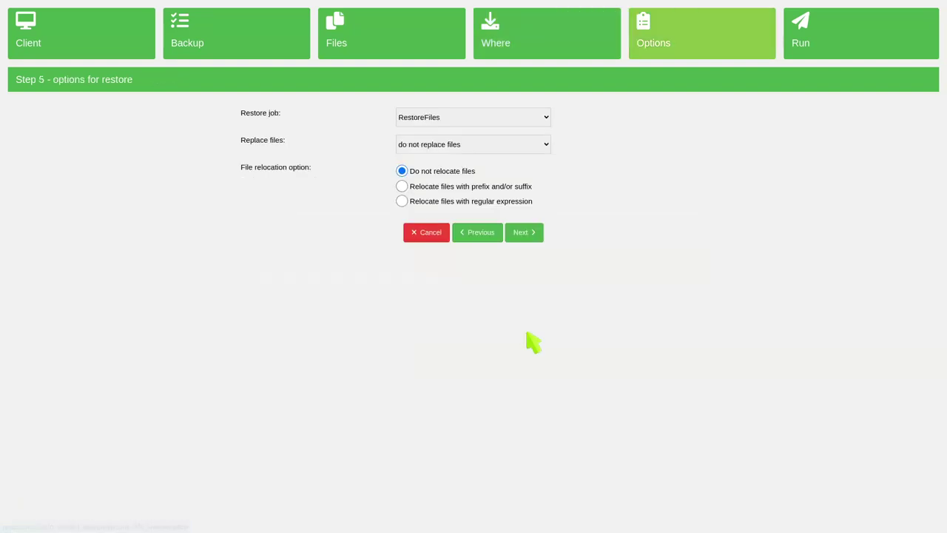
left_click(520, 238)
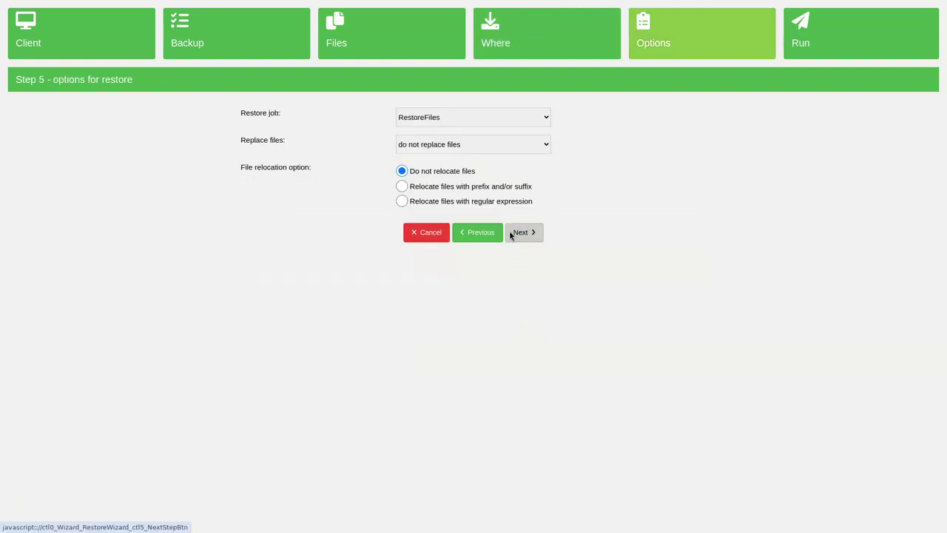
left_click(510, 235)
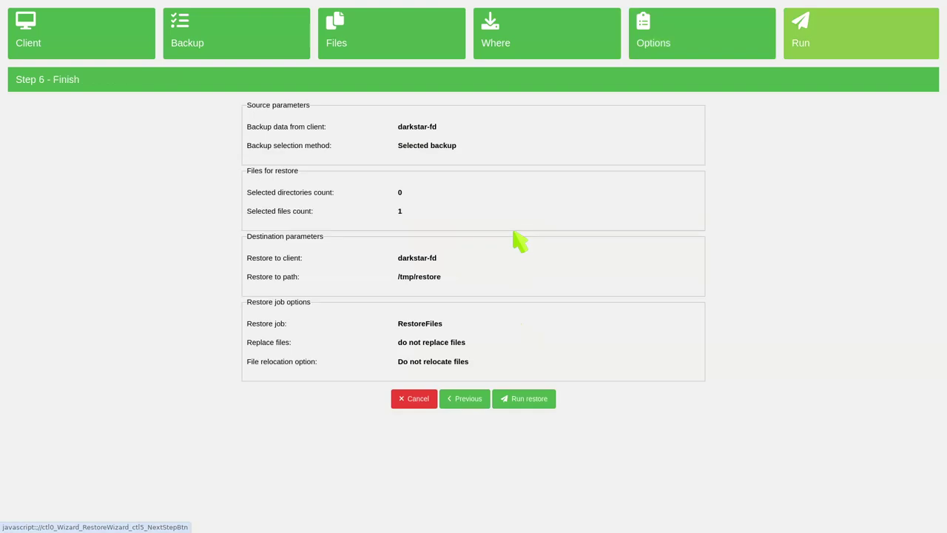
left_click(516, 399)
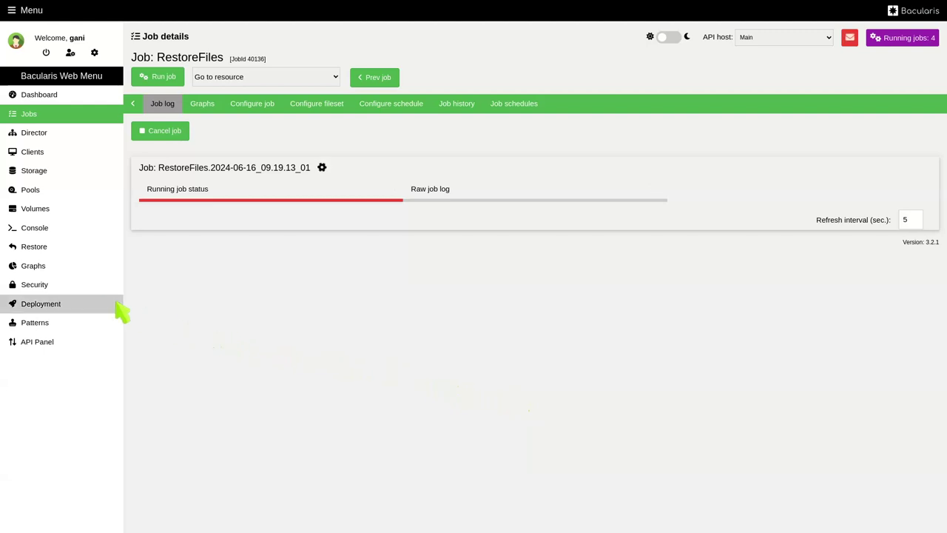
- Open the job graphs and view job sizes for the last three months and for the last week
left_click(52, 267)
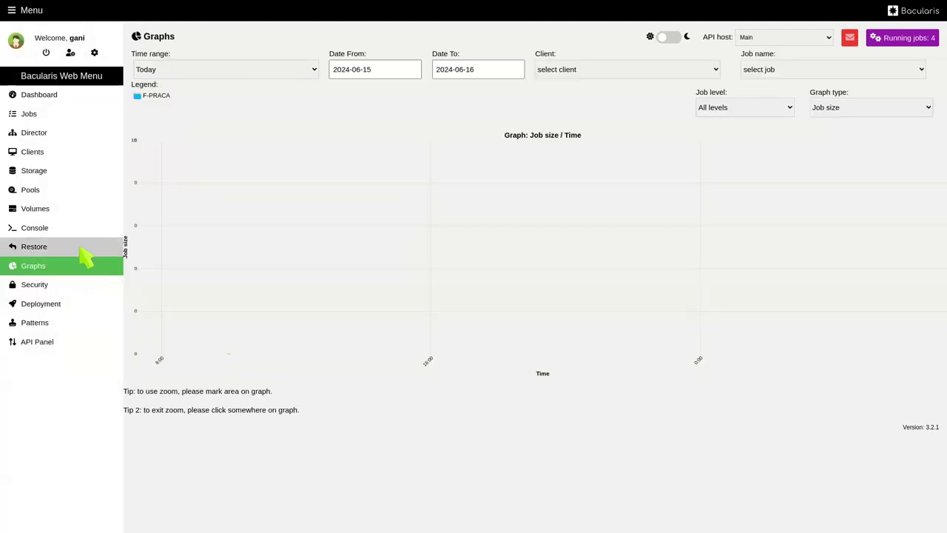
left_click(234, 69)
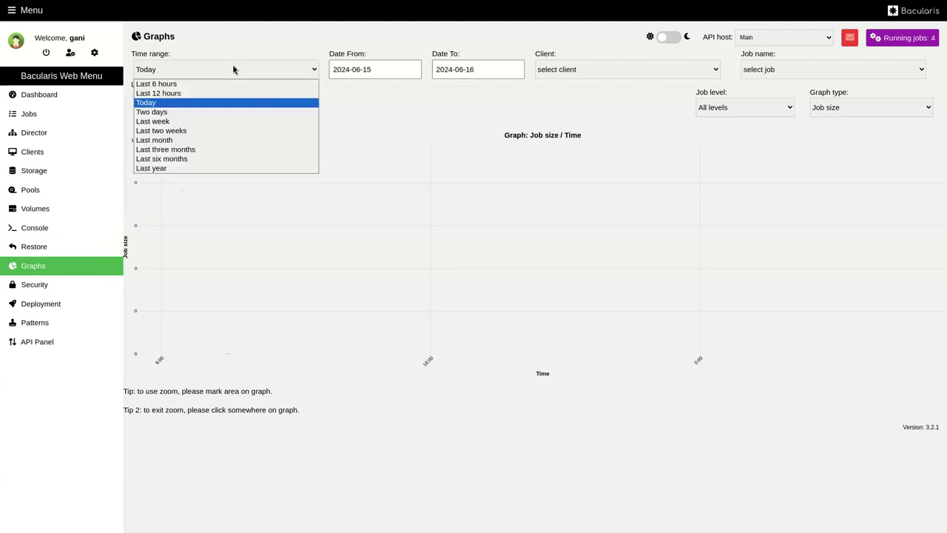
left_click(211, 149)
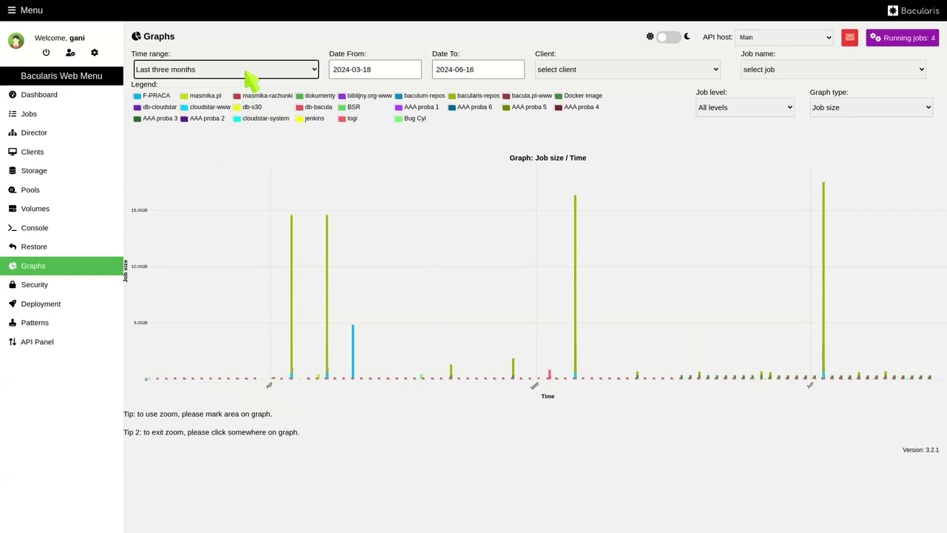
left_click(244, 70)
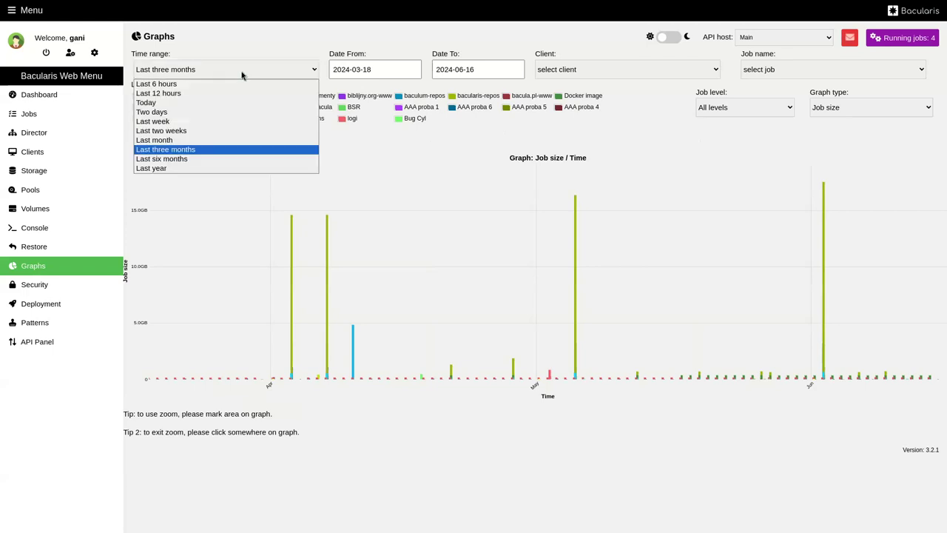
left_click(231, 122)
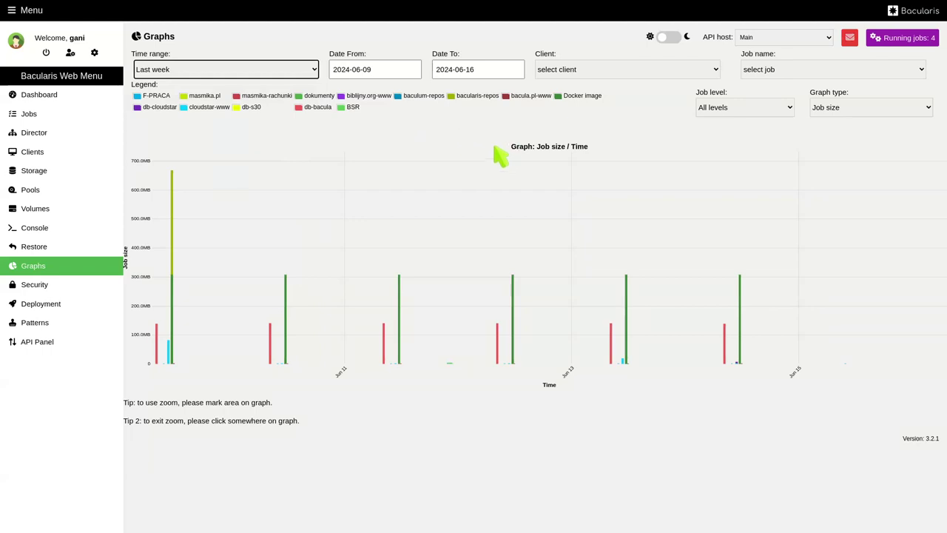
- Zoom into the graph's job bars after Jun 13 and into its earliest bars, resetting the zoom after each
left_click_drag(592, 340, 641, 343)
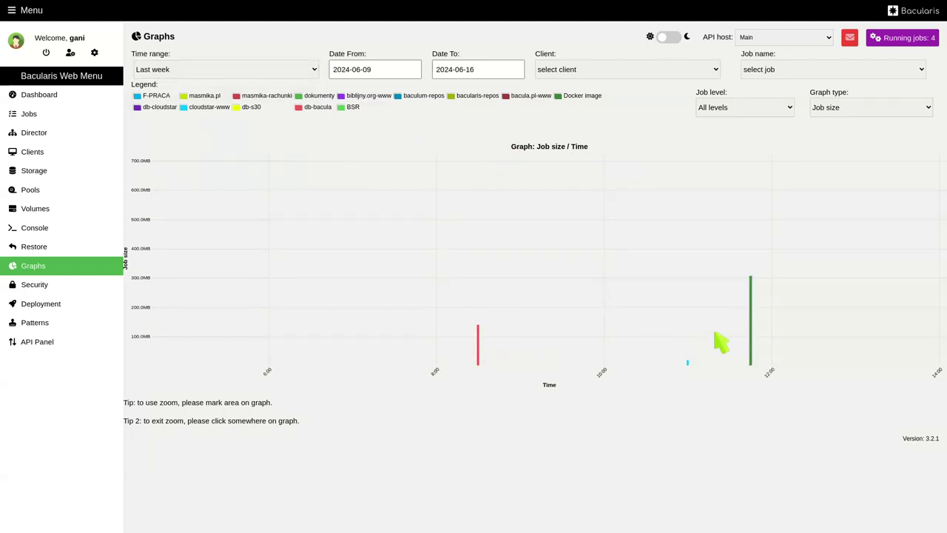
left_click_drag(738, 337, 758, 336)
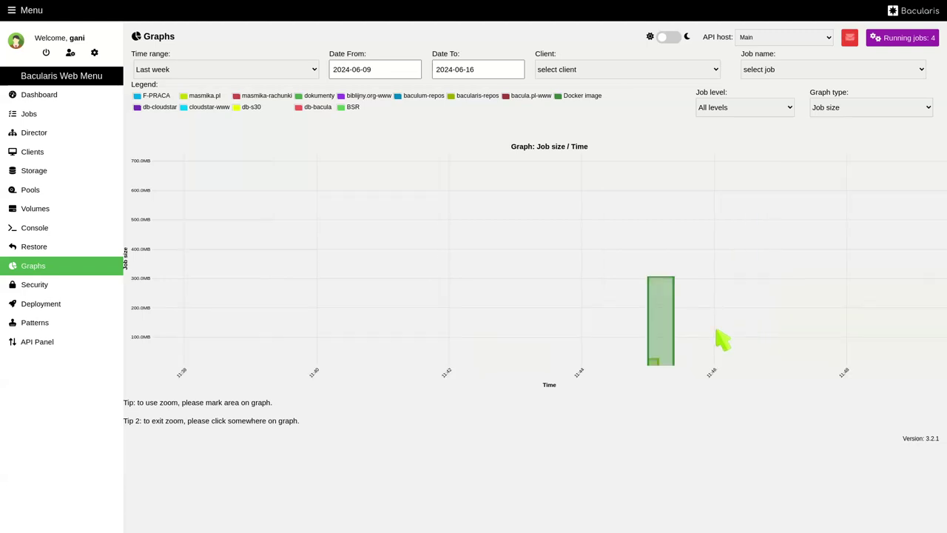
left_click(710, 329)
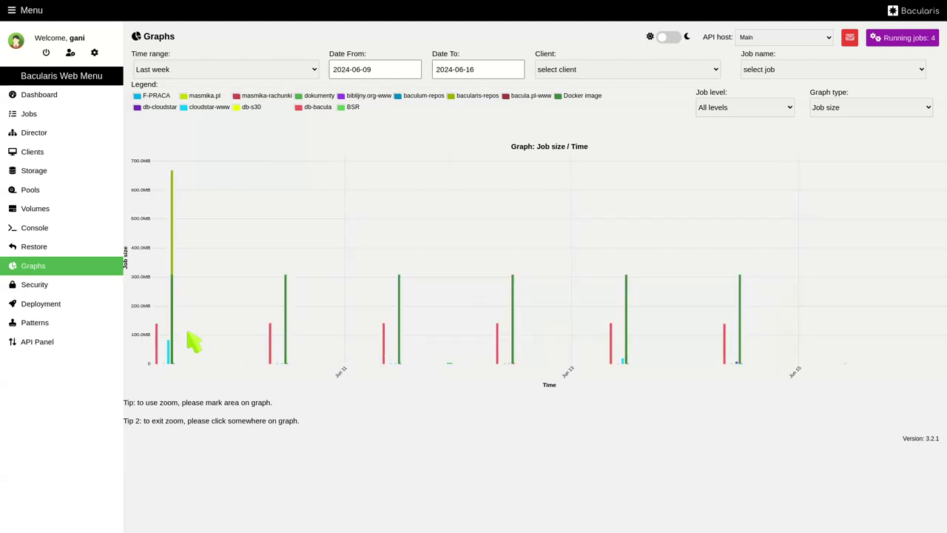
left_click_drag(182, 340, 173, 342)
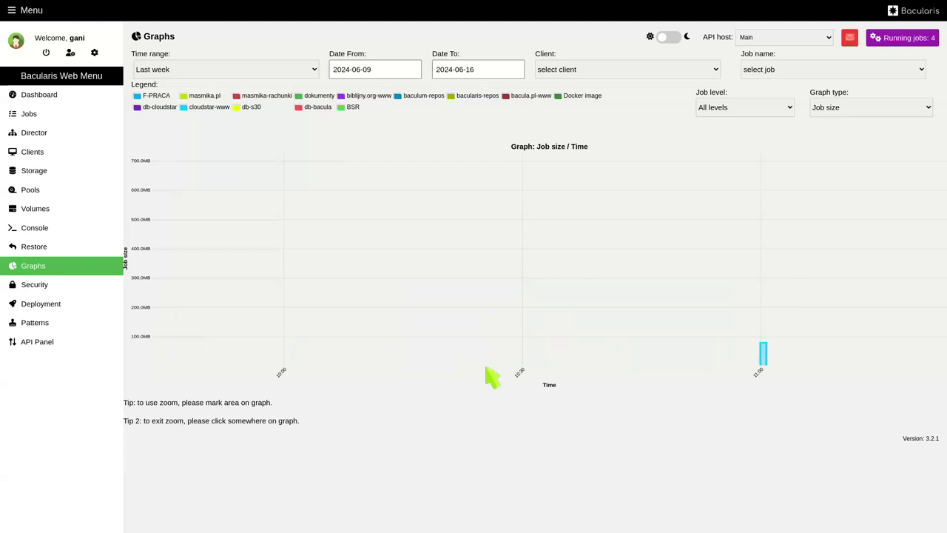
left_click_drag(753, 344, 783, 344)
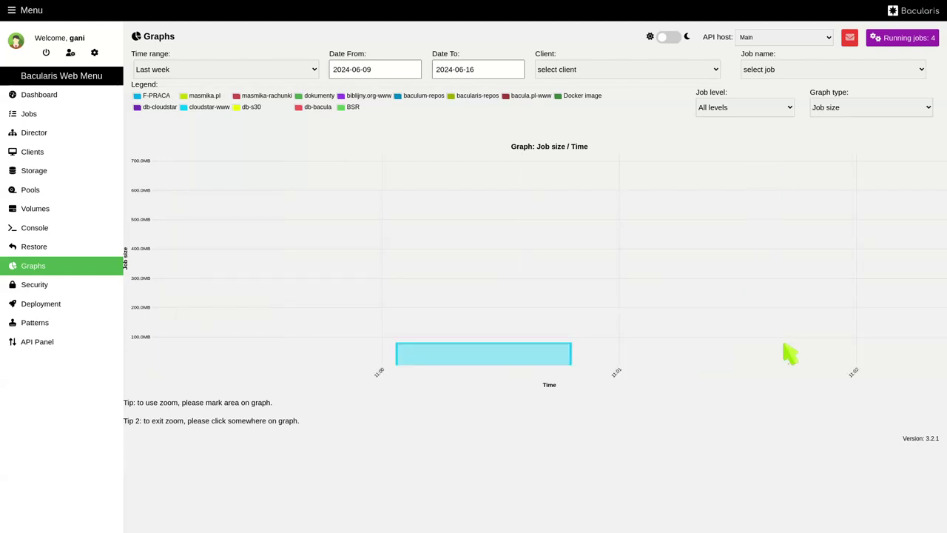
left_click(701, 328)
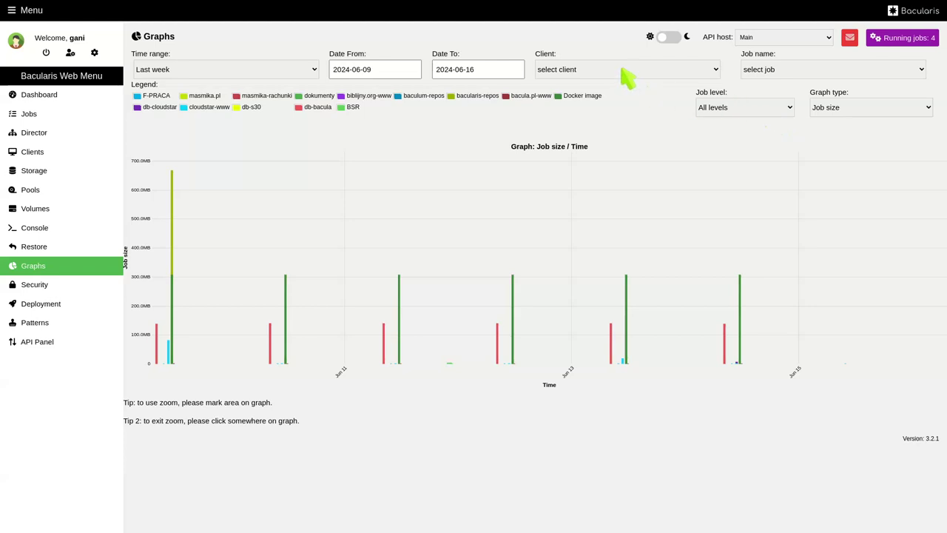
- Filter the graph to client darkstar-fd and show job status per day for the last three months
left_click(711, 72)
scroll(631, 177, "down", 1)
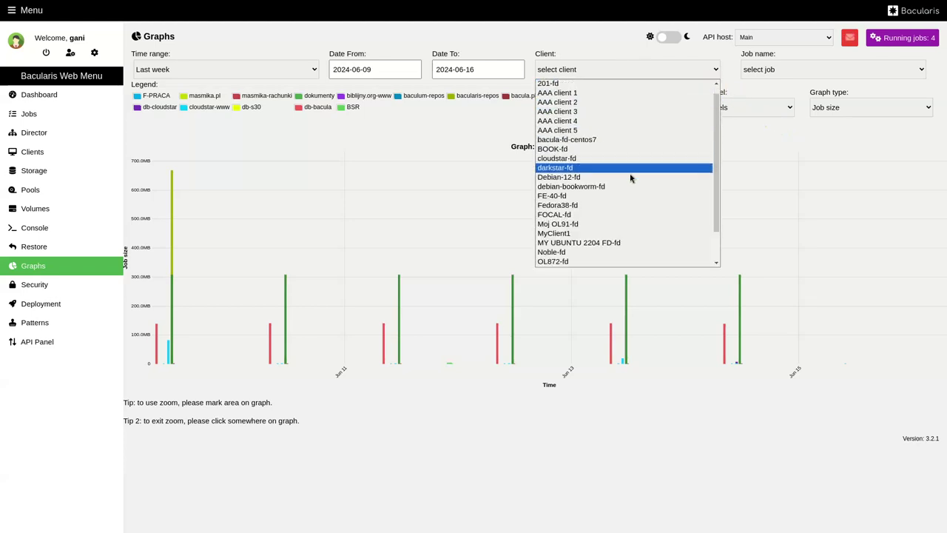
scroll(631, 177, "down", 1)
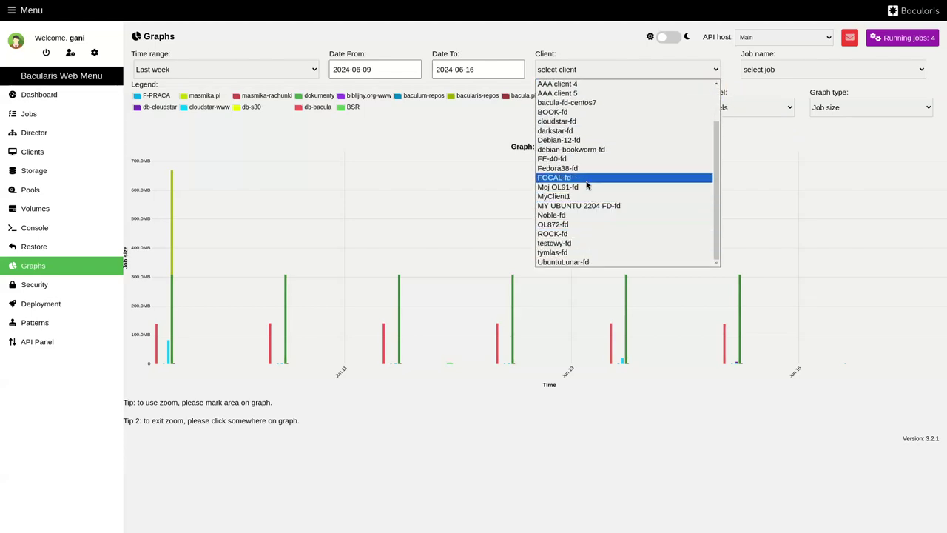
left_click(588, 130)
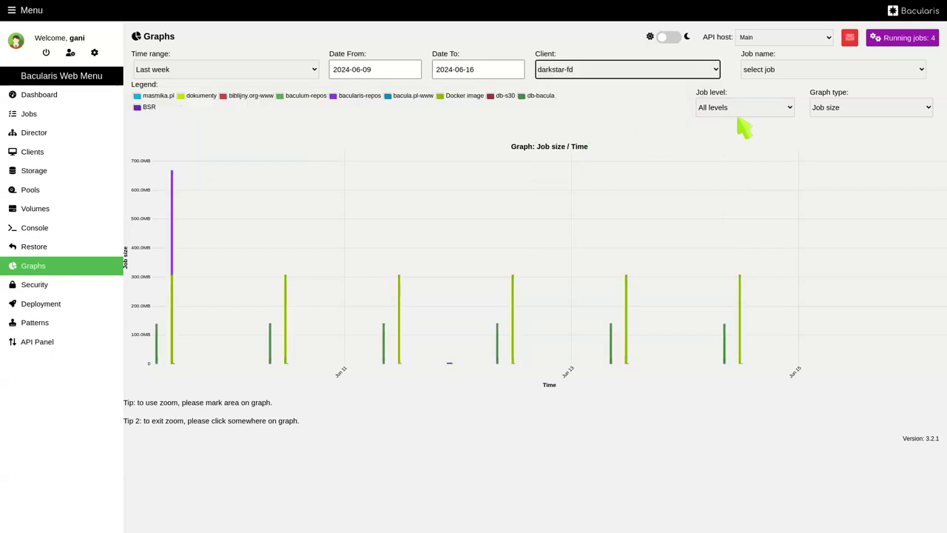
left_click(823, 115)
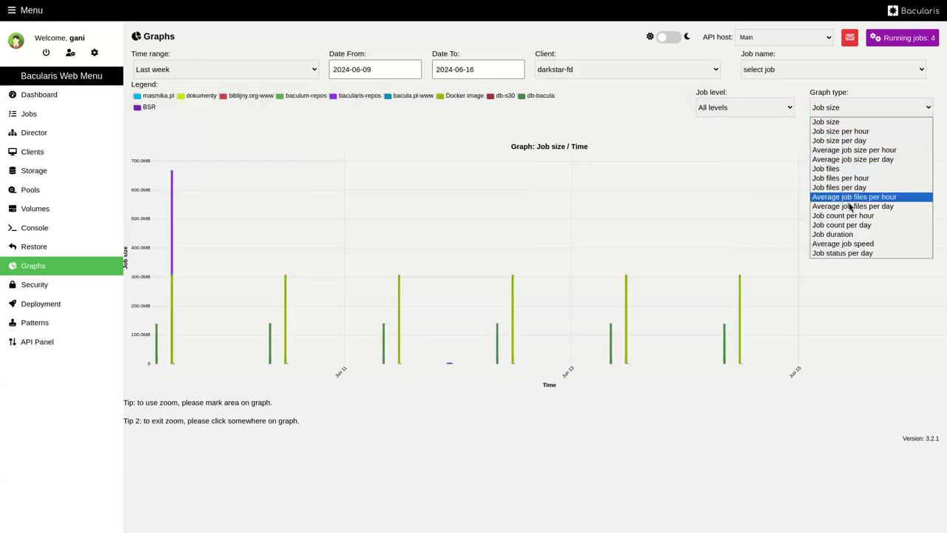
left_click(859, 255)
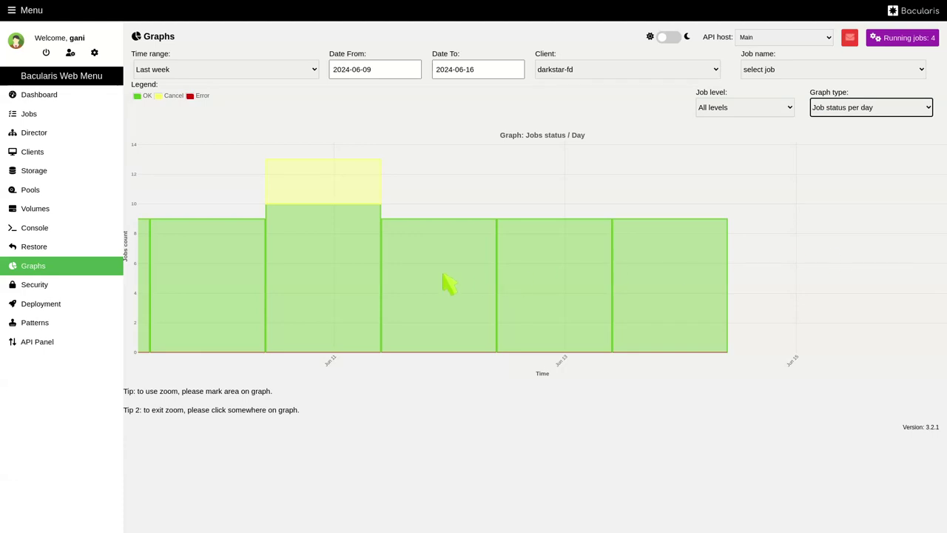
left_click(196, 71)
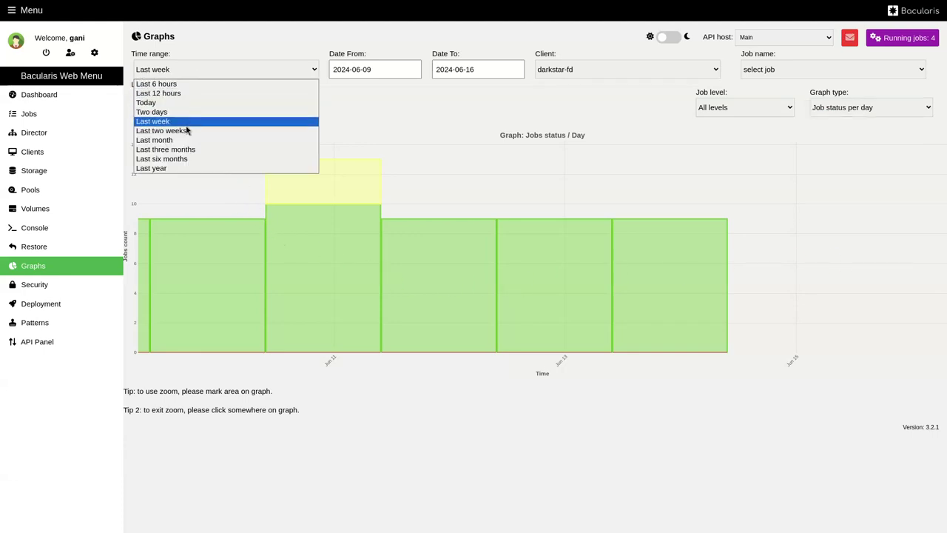
left_click(190, 150)
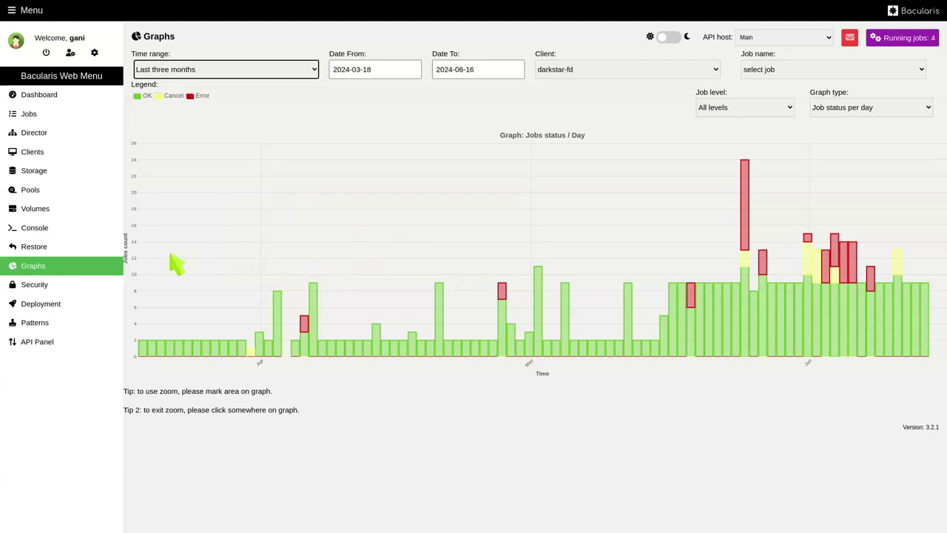
- Select LDAP authentication in the security settings and examine its server, connection test and attribute options
left_click(67, 281)
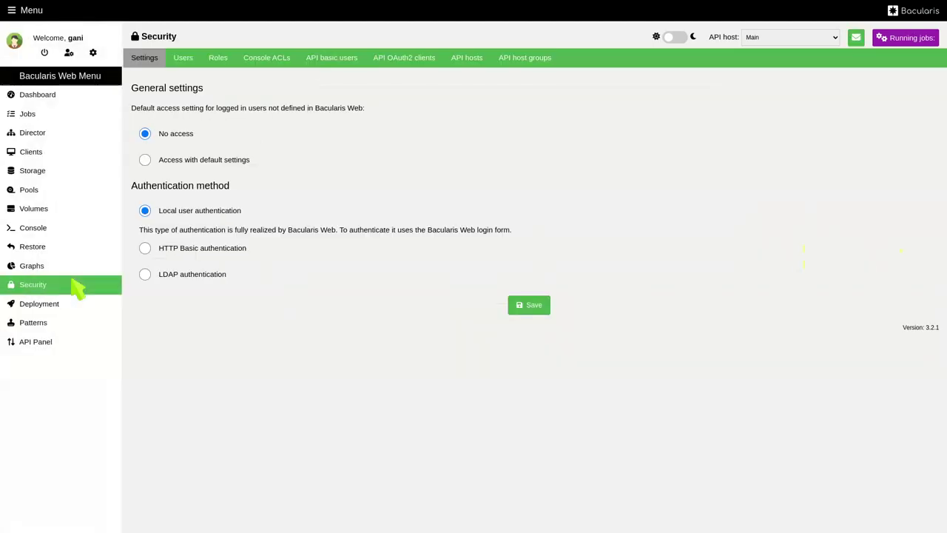
left_click(145, 274)
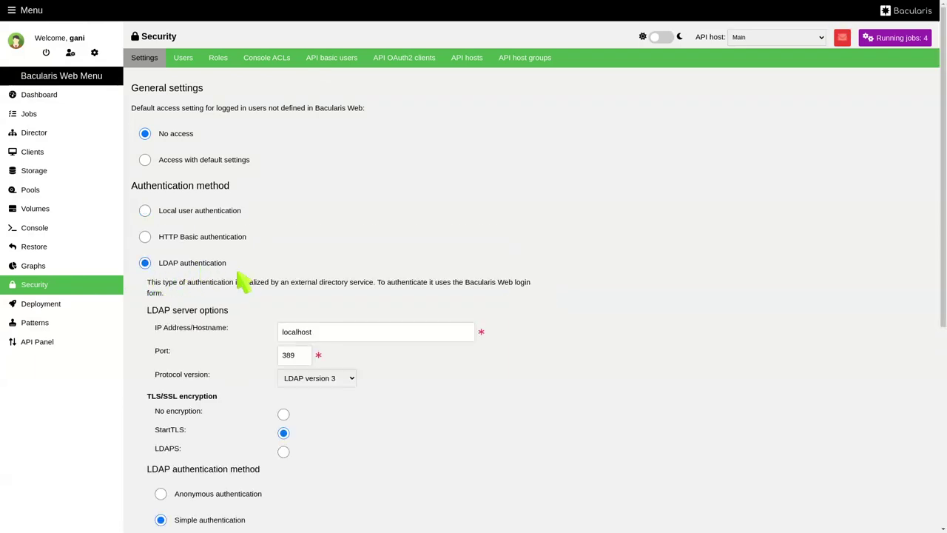
scroll(244, 277, "down", 4)
scroll(251, 285, "down", 1)
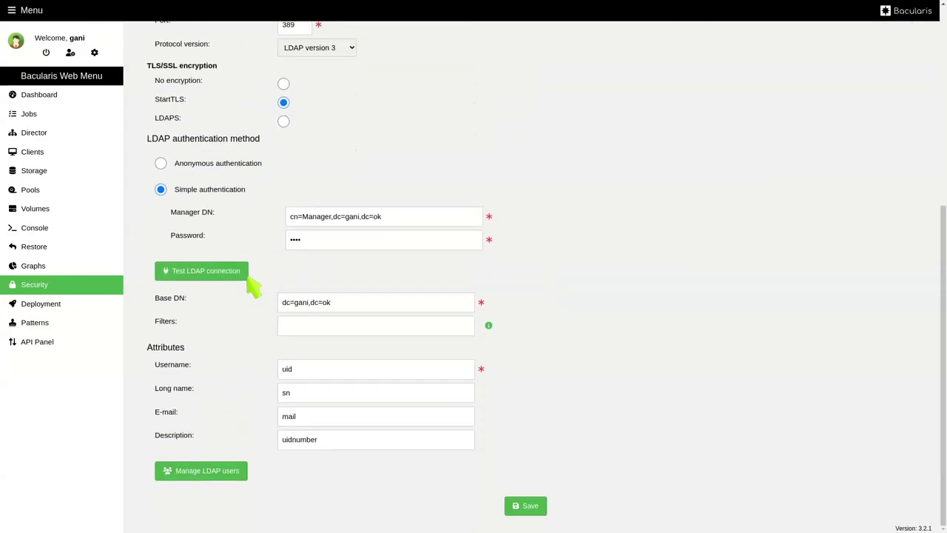
left_click(246, 272)
scroll(250, 279, "up", 1)
scroll(252, 284, "up", 5)
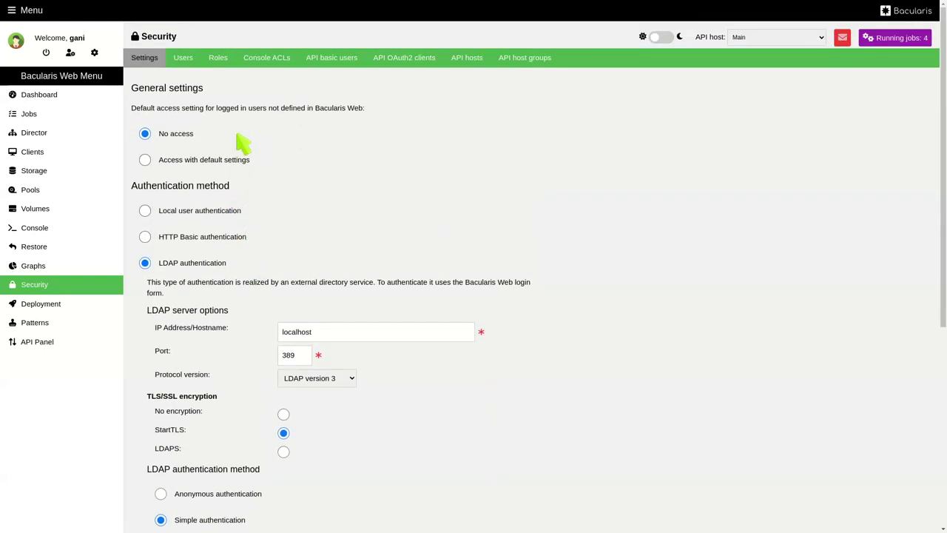
- Look through the security lists of users, roles, console ACLs, API basic users, OAuth2 clients, API hosts and API host groups
left_click(183, 59)
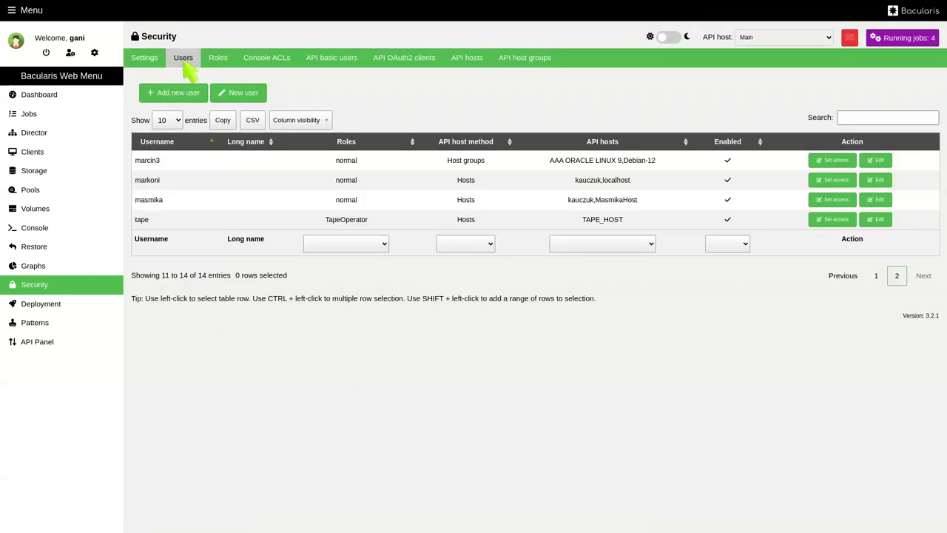
left_click(231, 72)
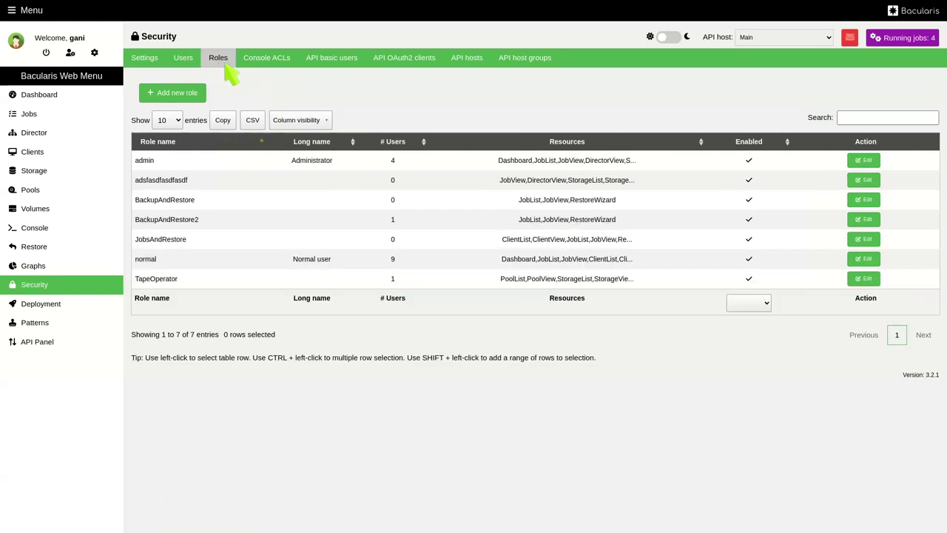
left_click(270, 63)
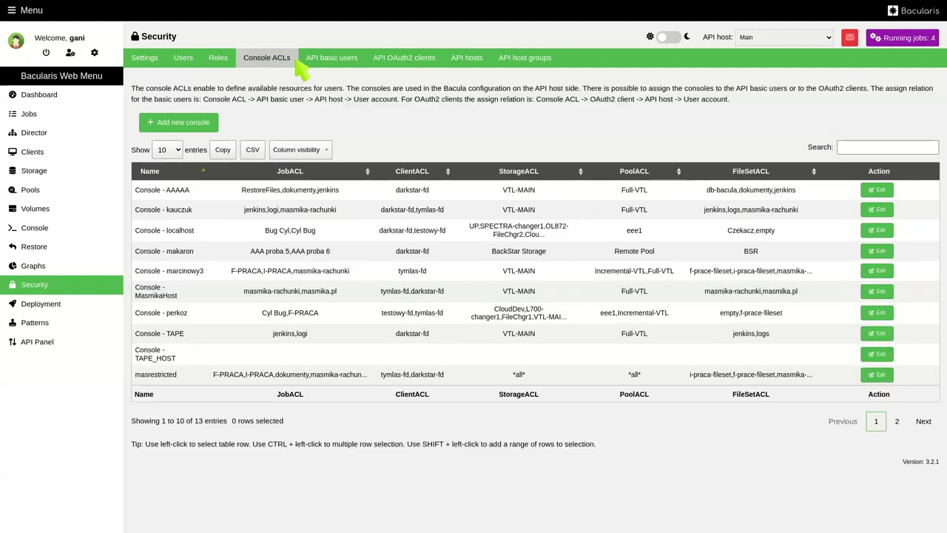
left_click(322, 62)
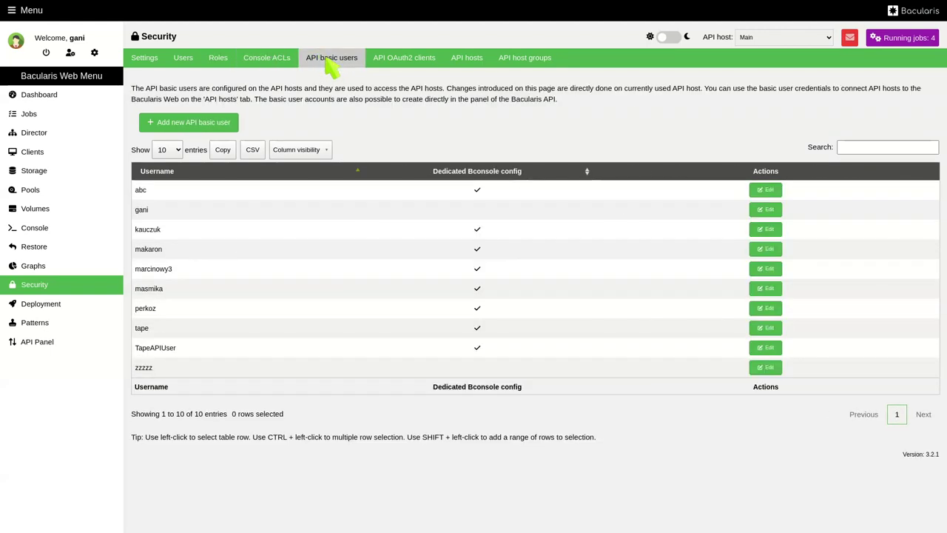
left_click(404, 64)
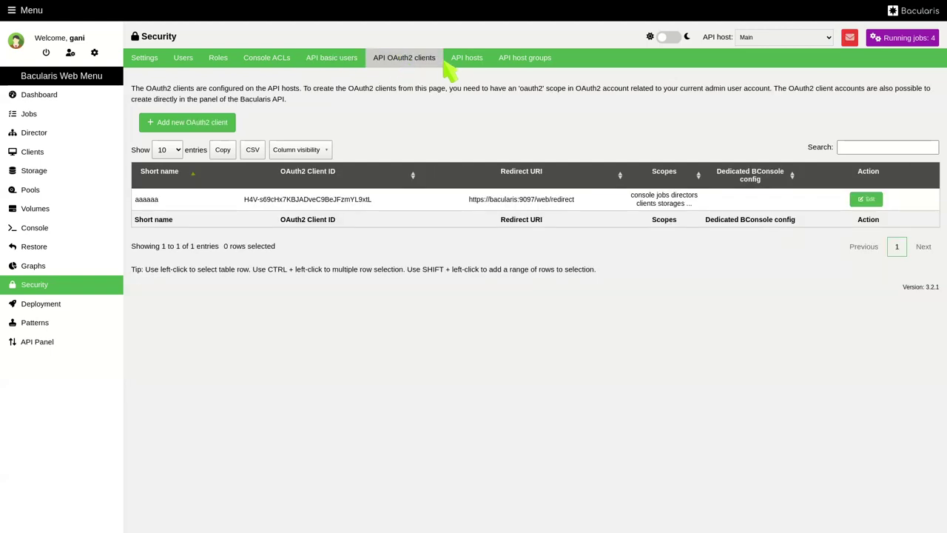
left_click(472, 64)
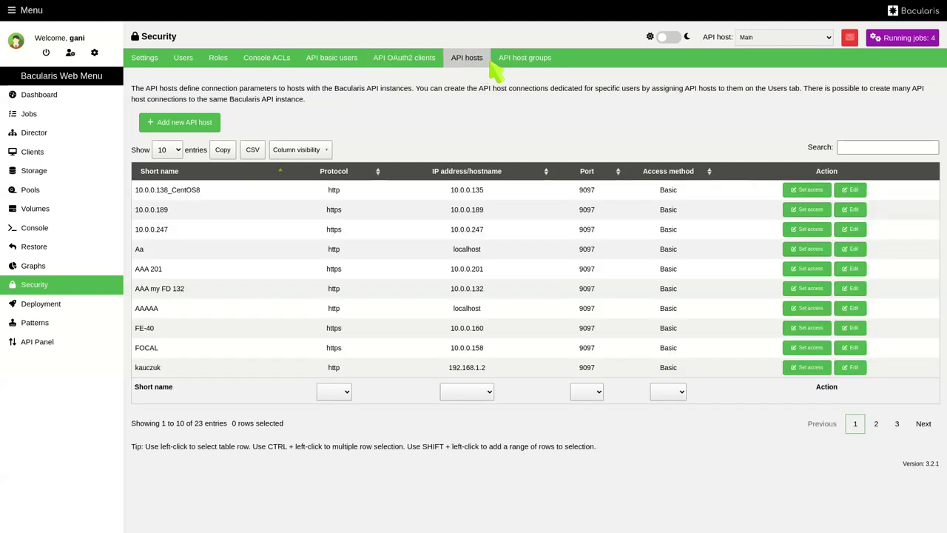
left_click(538, 65)
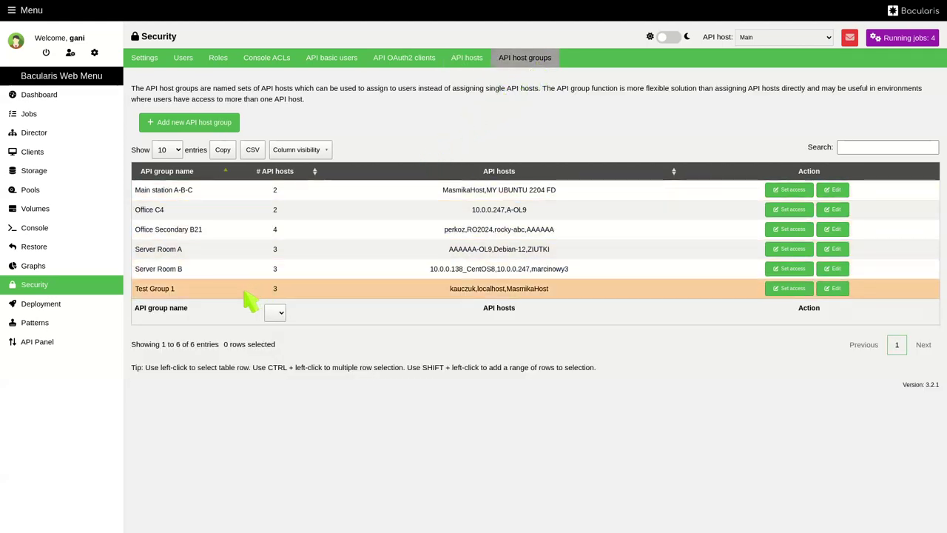
- View the deployment hosts list and examine the Deploy API host form's address, OS profile and authentication options, leaving it unsubmitted
left_click(68, 302)
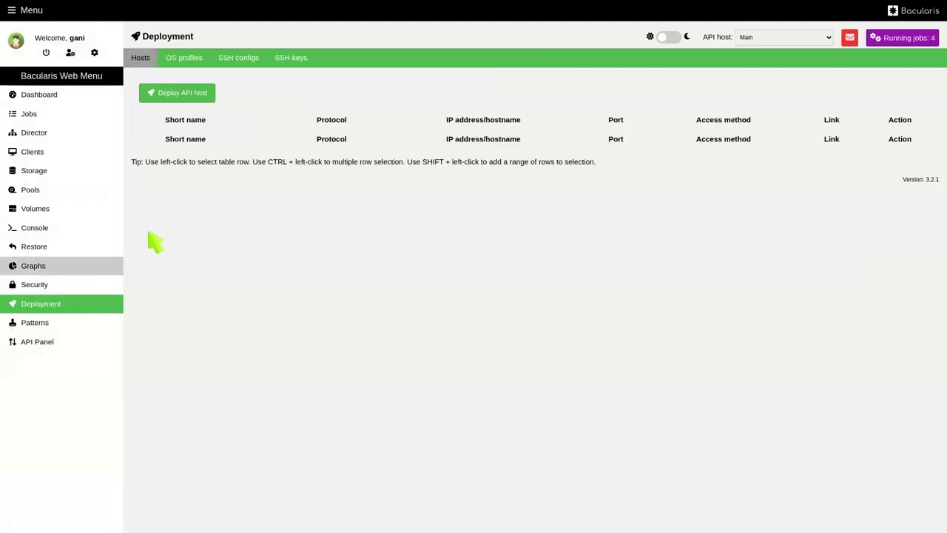
left_click(209, 98)
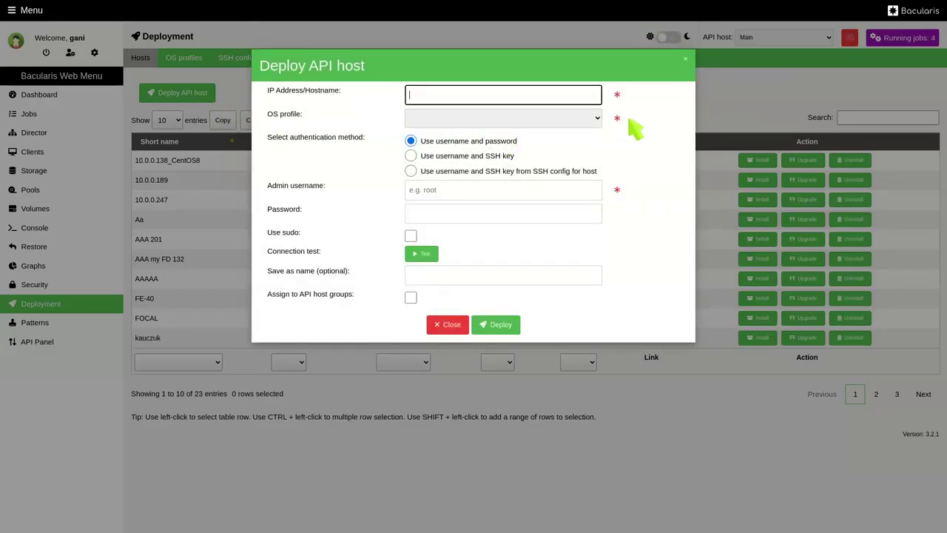
left_click(685, 59)
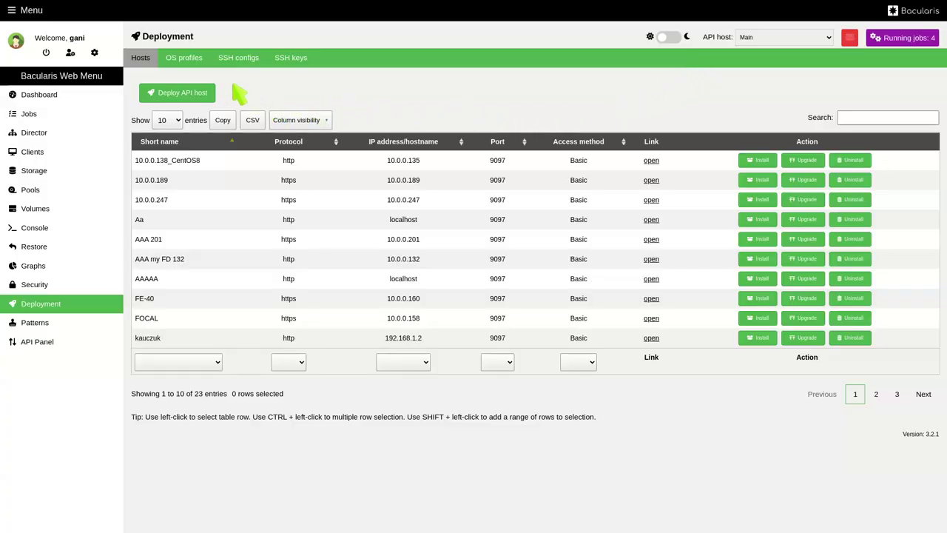
- View the OS profiles used for deployment and inspect the AlmaLinux 9 profile's repository and API access settings
left_click(199, 61)
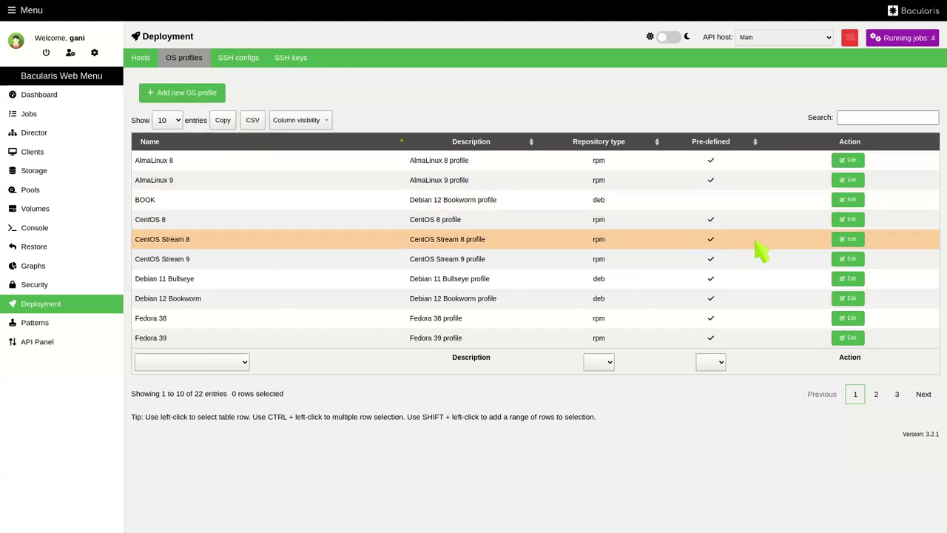
left_click(856, 185)
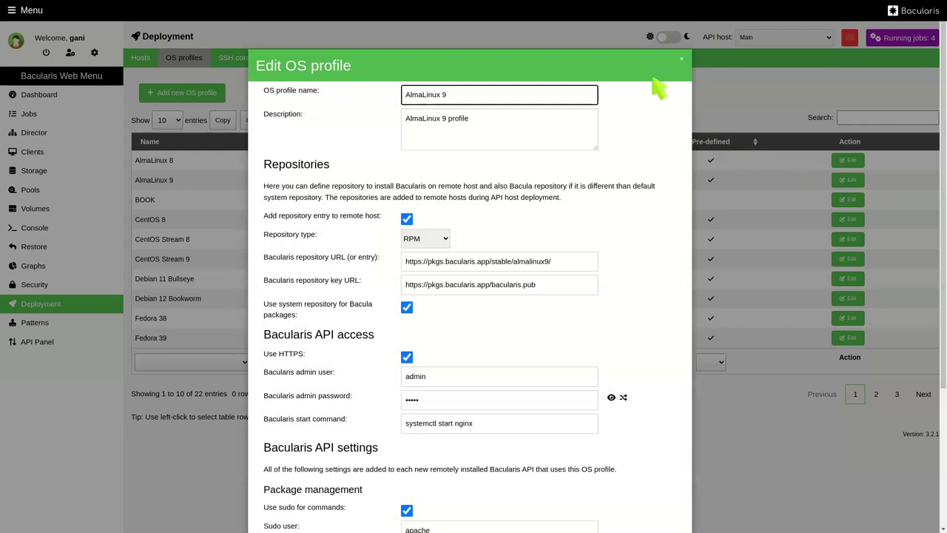
left_click(682, 59)
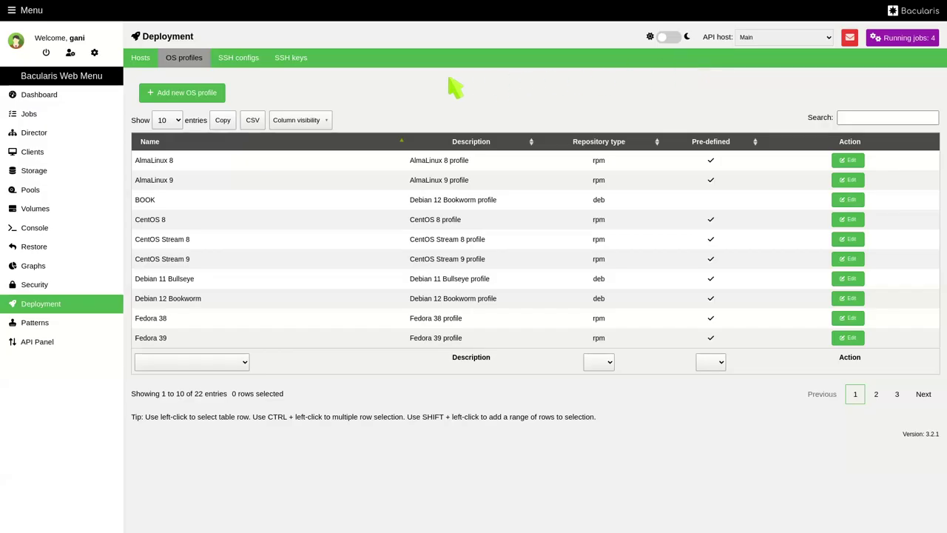
- Preview a new OS profile with configuration copied from CentOS Stream 9, examine its Director commands, and discard it
left_click(213, 98)
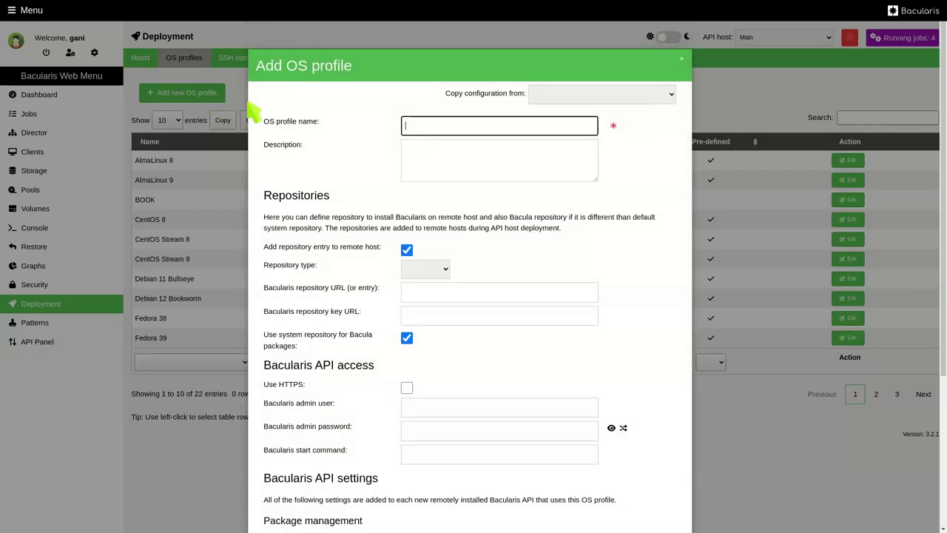
left_click(544, 94)
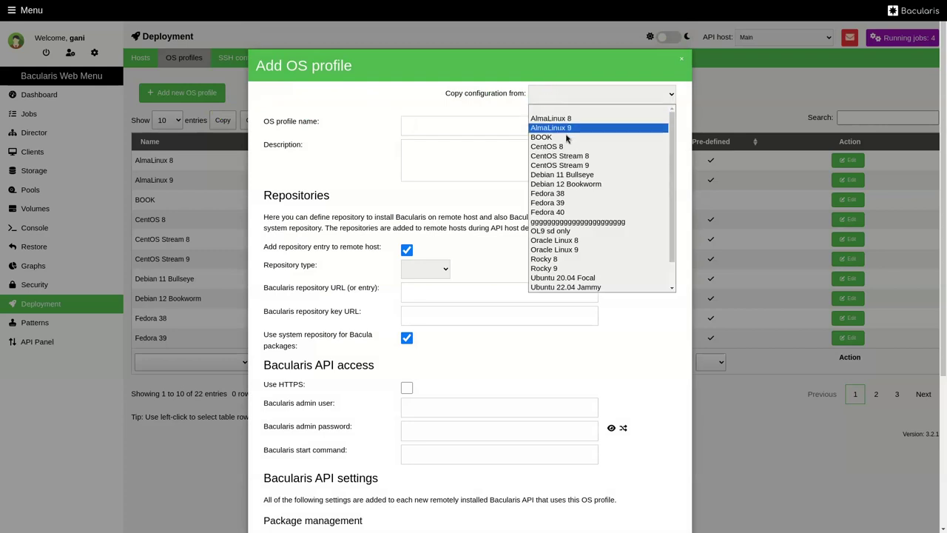
left_click(574, 166)
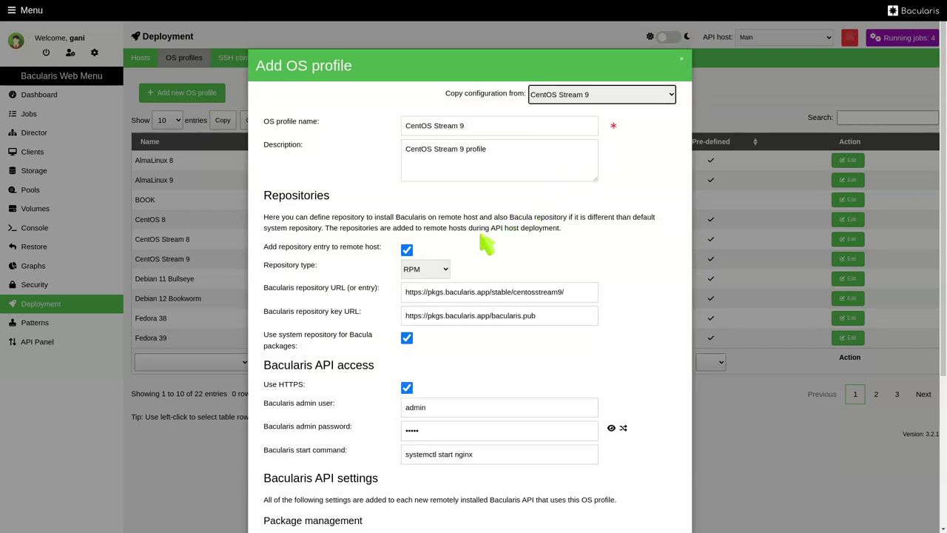
scroll(486, 244, "down", 3)
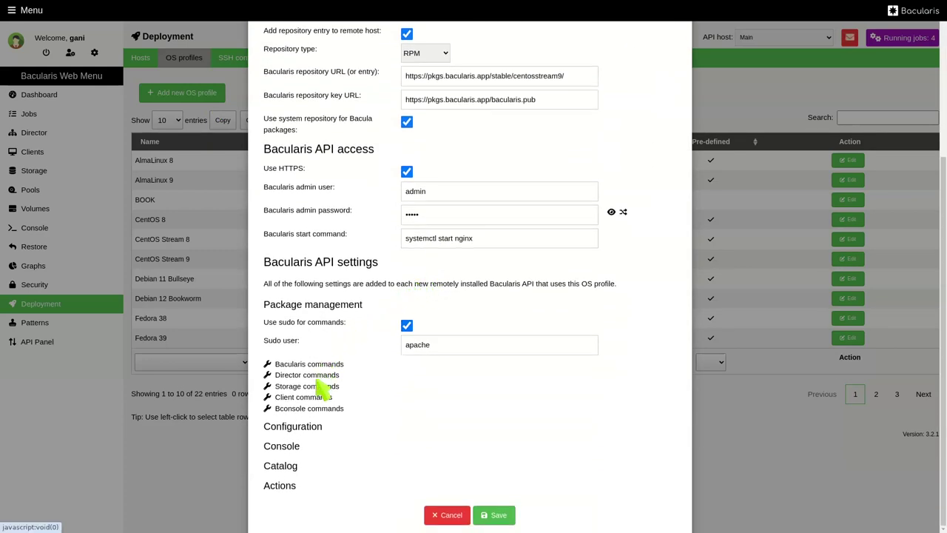
left_click(319, 375)
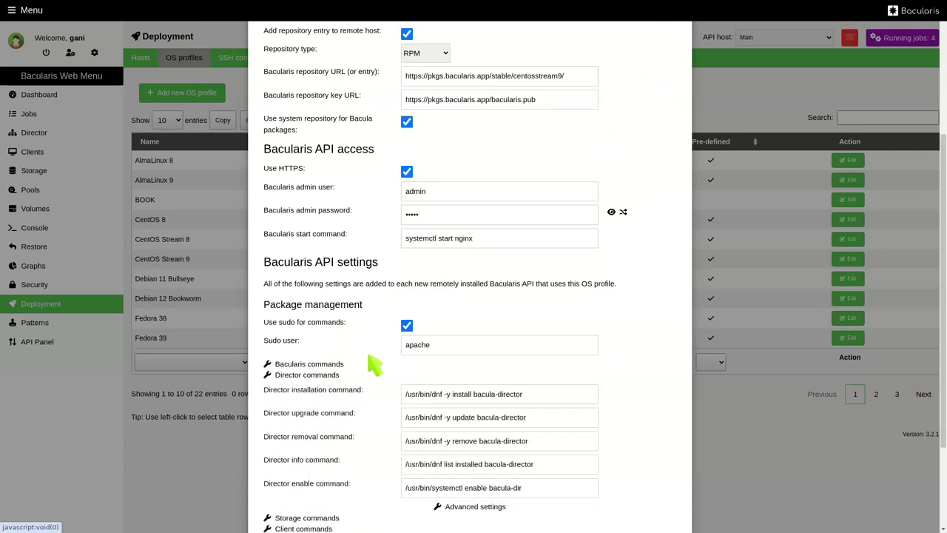
scroll(619, 162, "up", 4)
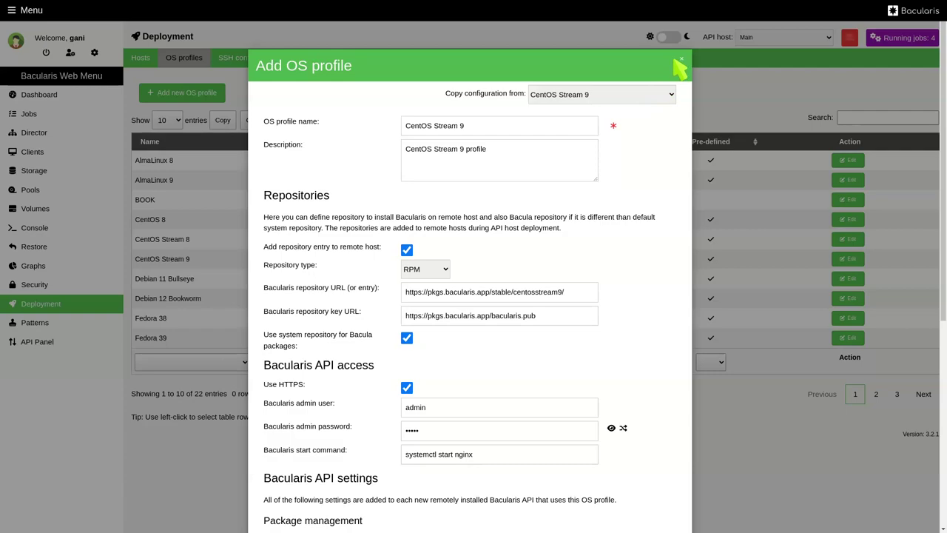
left_click(681, 59)
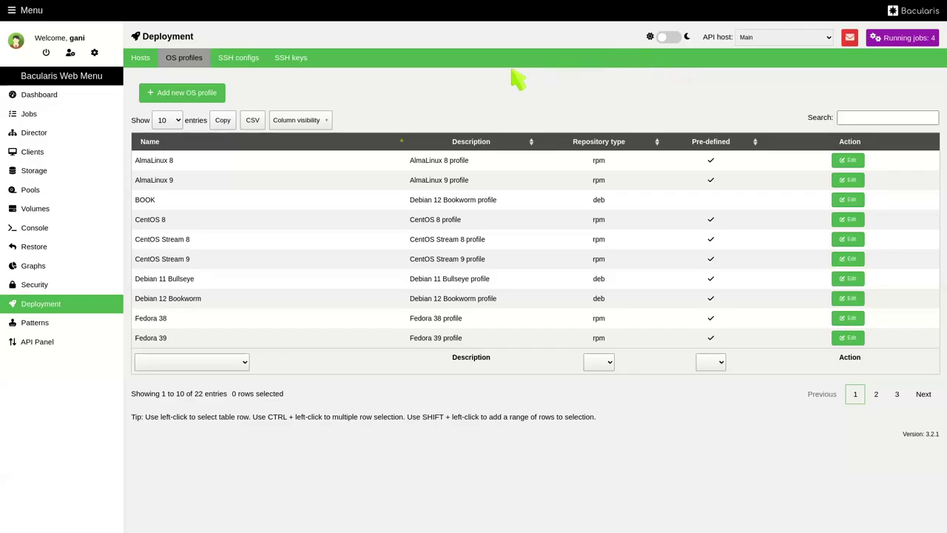
- Look through the deployment SSH configs and SSH keys, and the lists of configuration configs and patterns
left_click(251, 64)
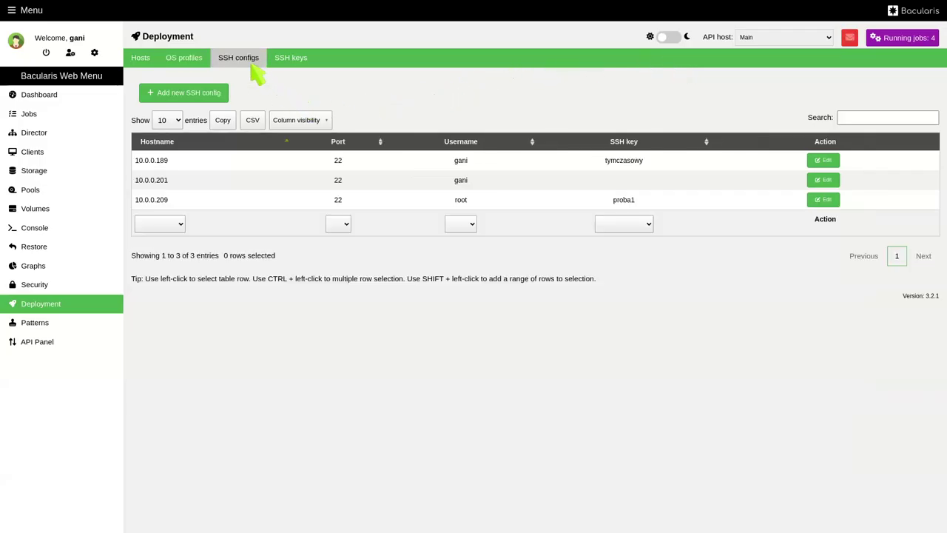
left_click(295, 64)
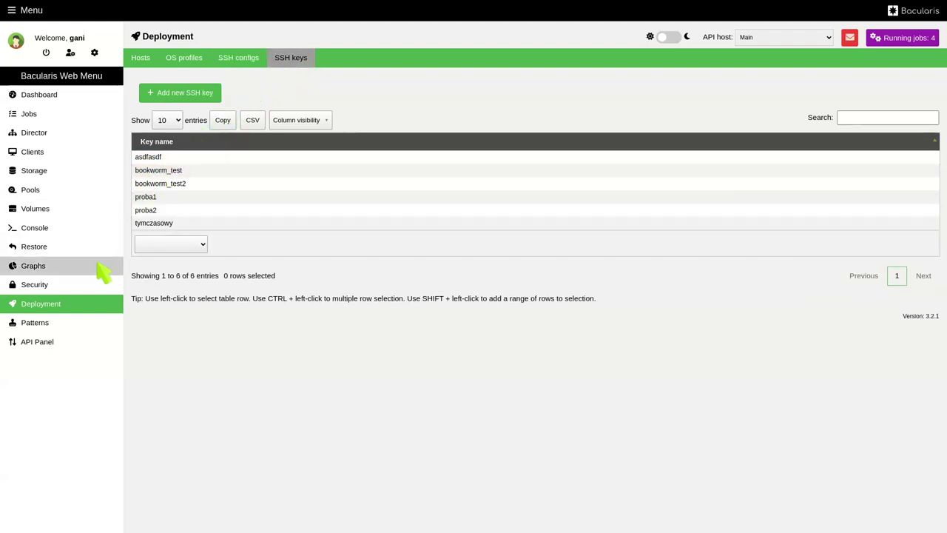
left_click(62, 328)
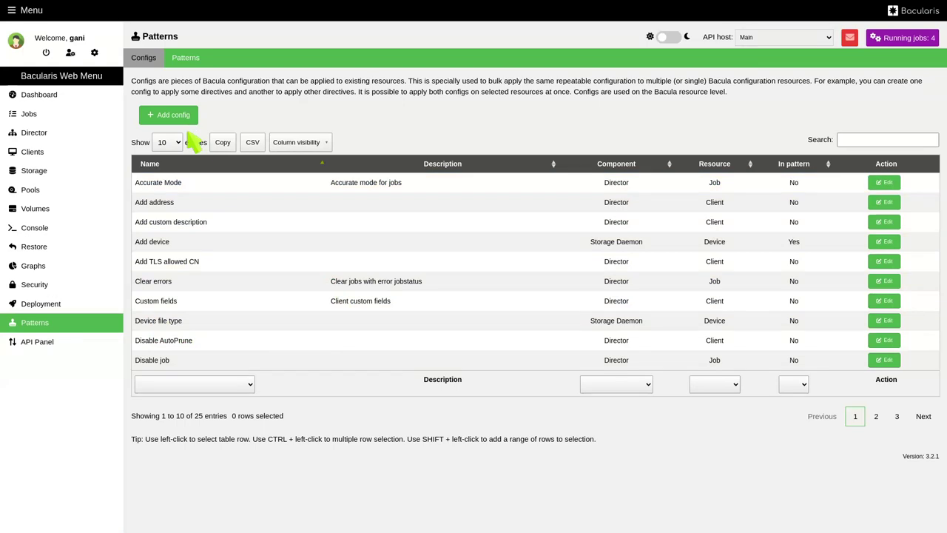
left_click(189, 61)
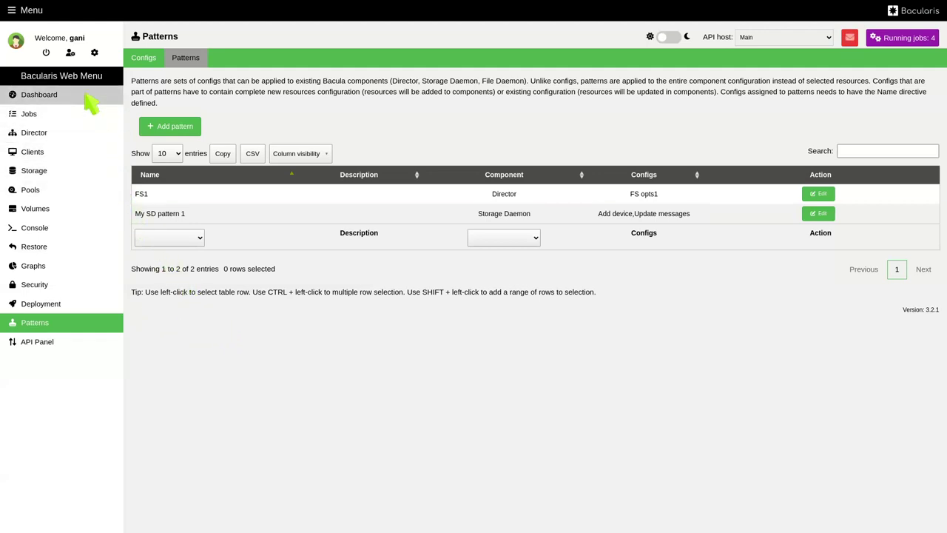
- Review the account's general and two-factor settings and the application's general, display and feature settings
left_click(71, 58)
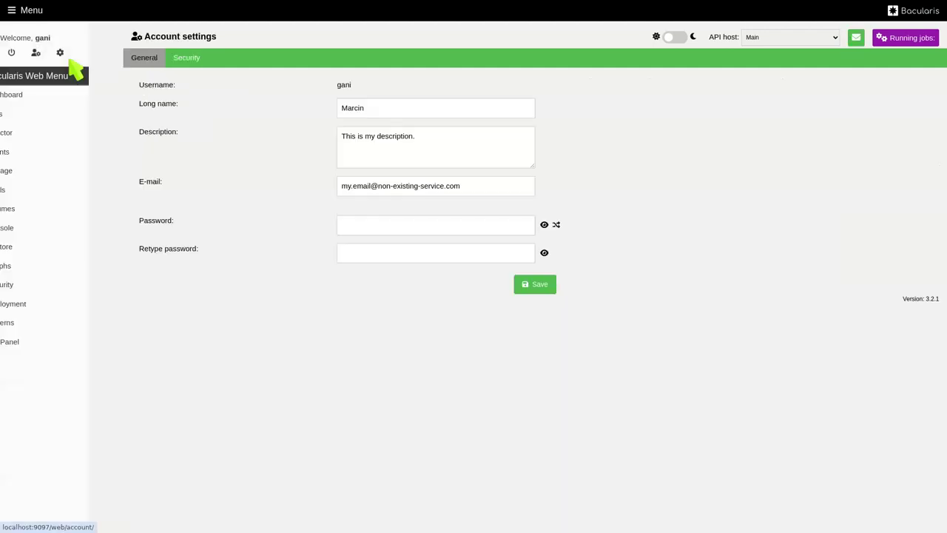
left_click(191, 63)
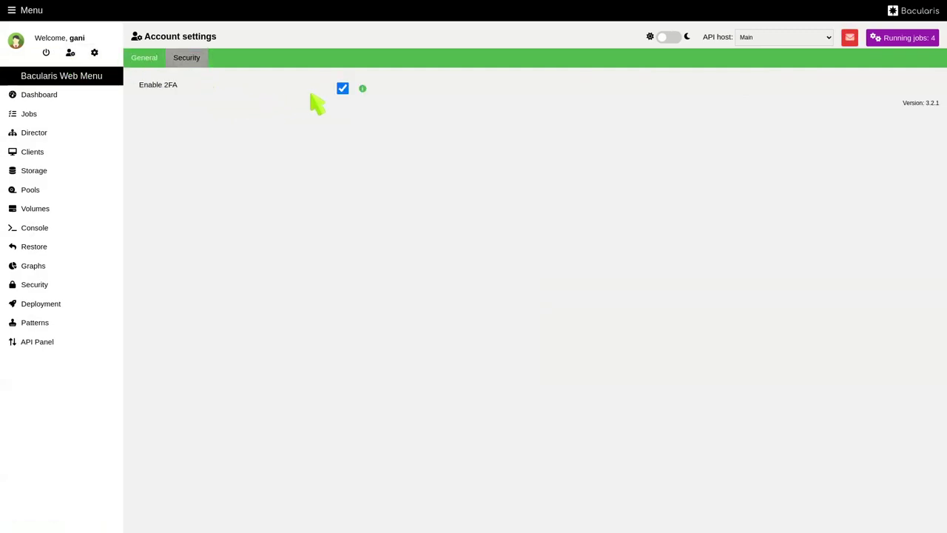
left_click(94, 55)
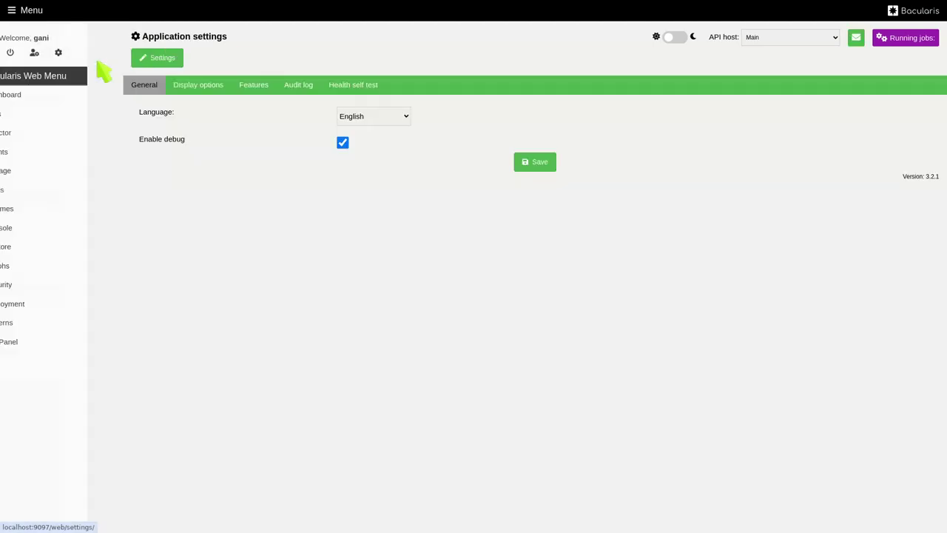
left_click(206, 99)
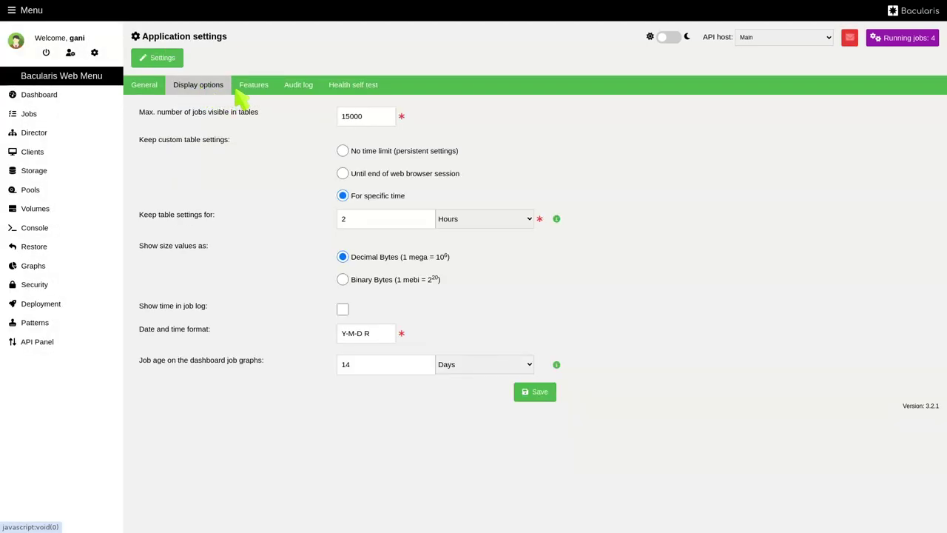
left_click(258, 88)
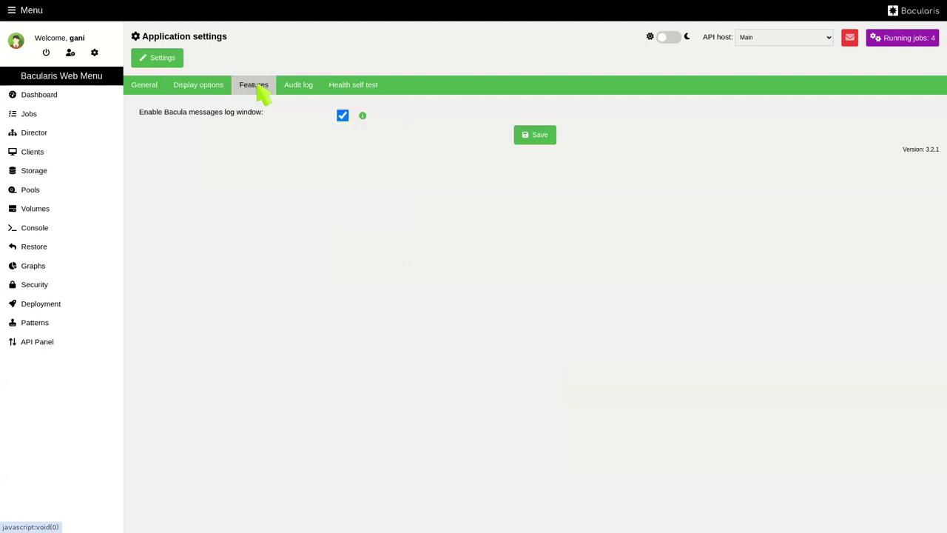
- Examine the audit log's type and category options and its full list of logged events
left_click(299, 87)
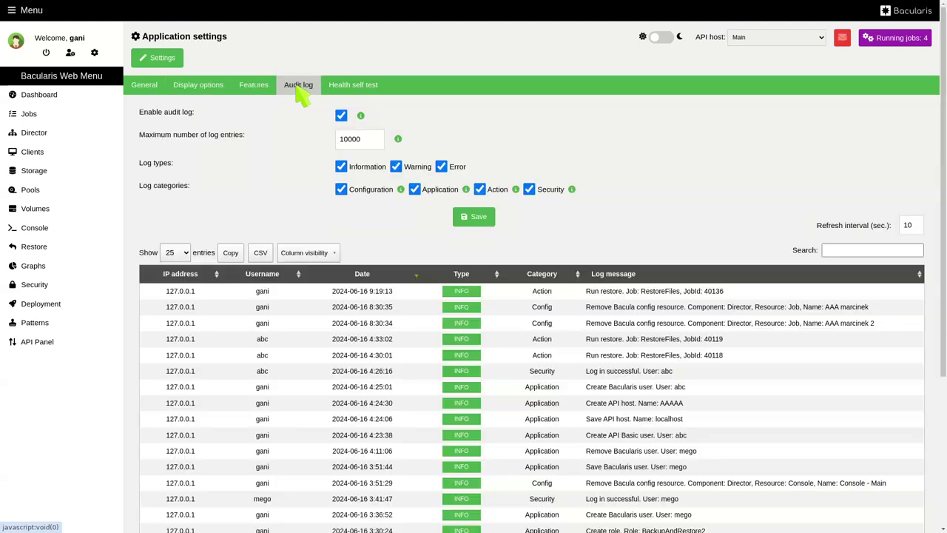
scroll(338, 169, "down", 5)
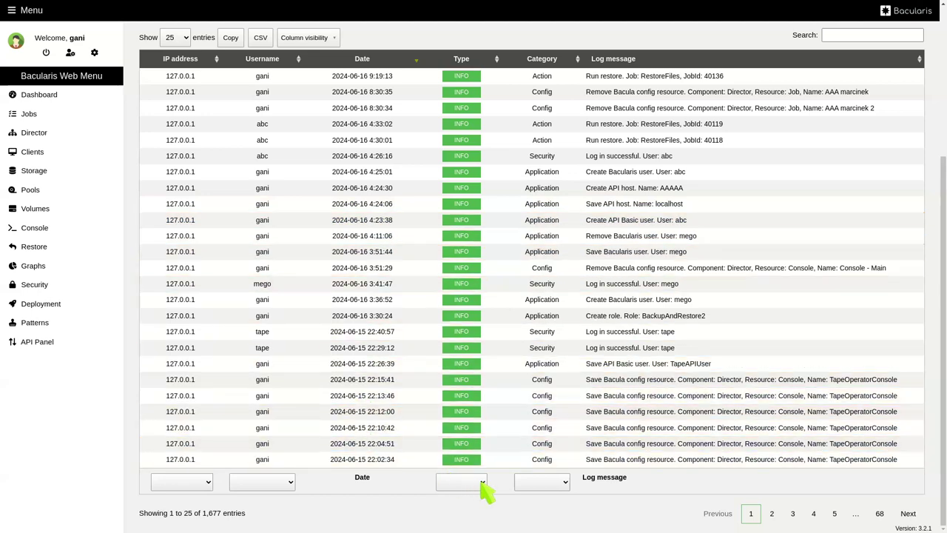
scroll(355, 312, "up", 5)
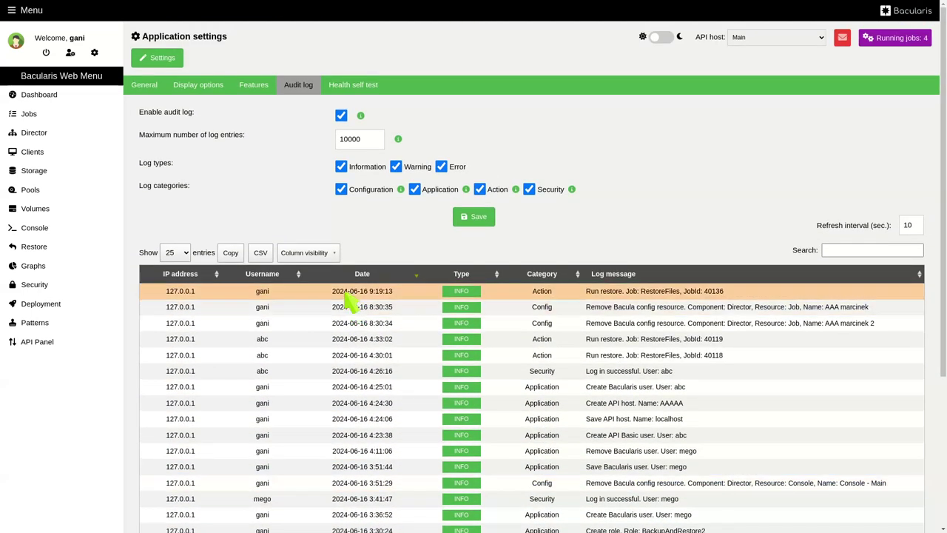
- Run the health self test on API host Main and review the result of each check
left_click(339, 90)
left_click(375, 144)
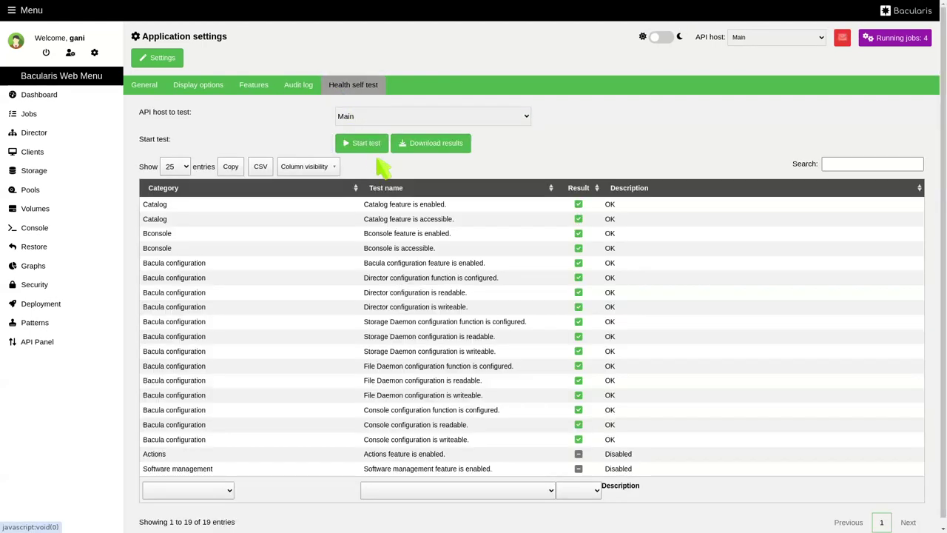
scroll(385, 205, "down", 1)
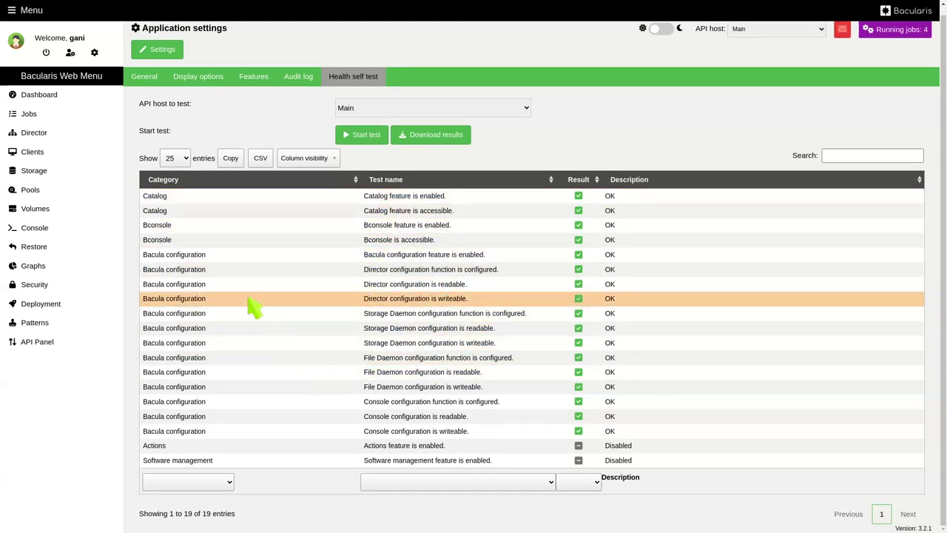
scroll(244, 299, "up", 1)
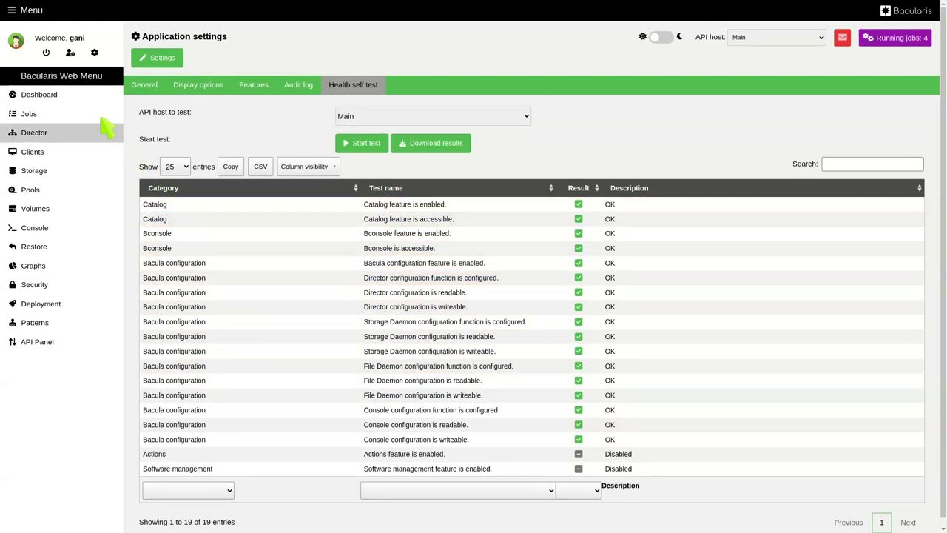
- Return to the dashboard and view its job summary graphs and recent jobs table with the search field
left_click(86, 100)
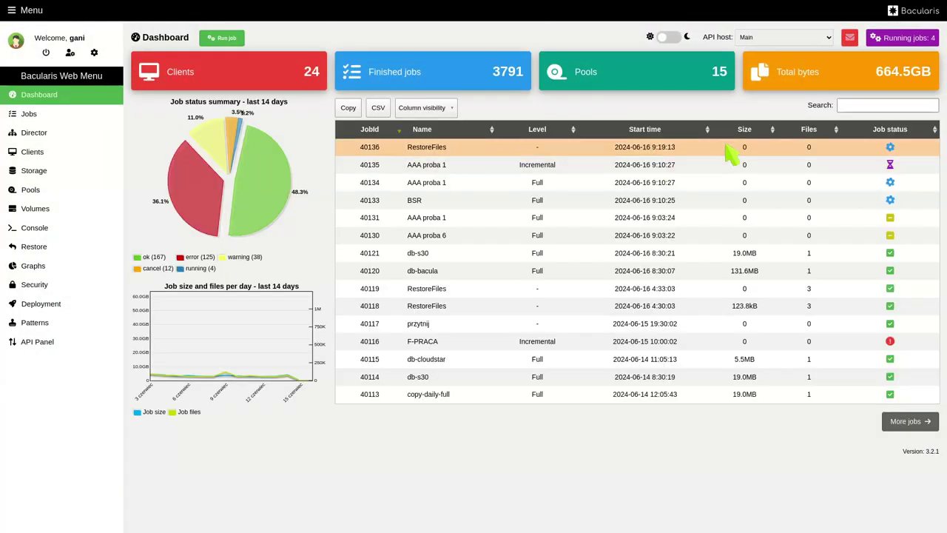
left_click(850, 105)
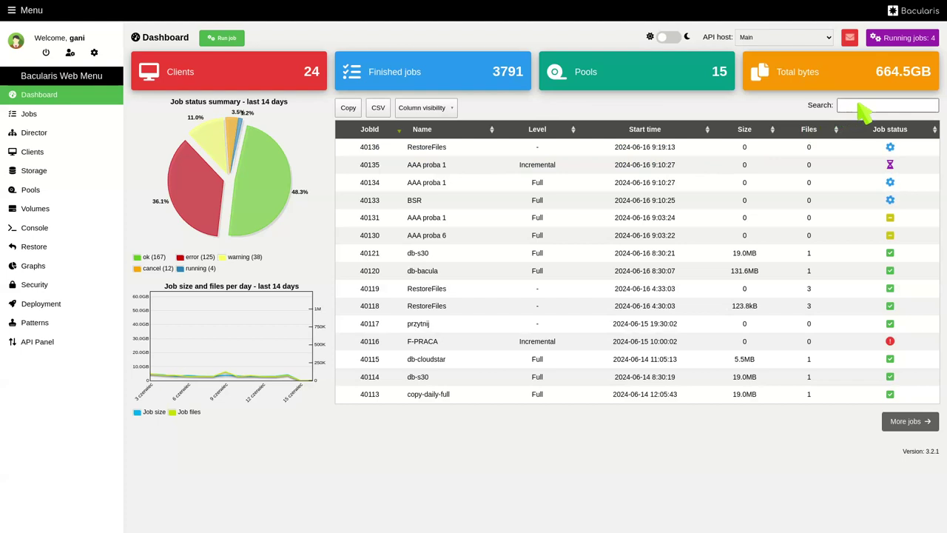